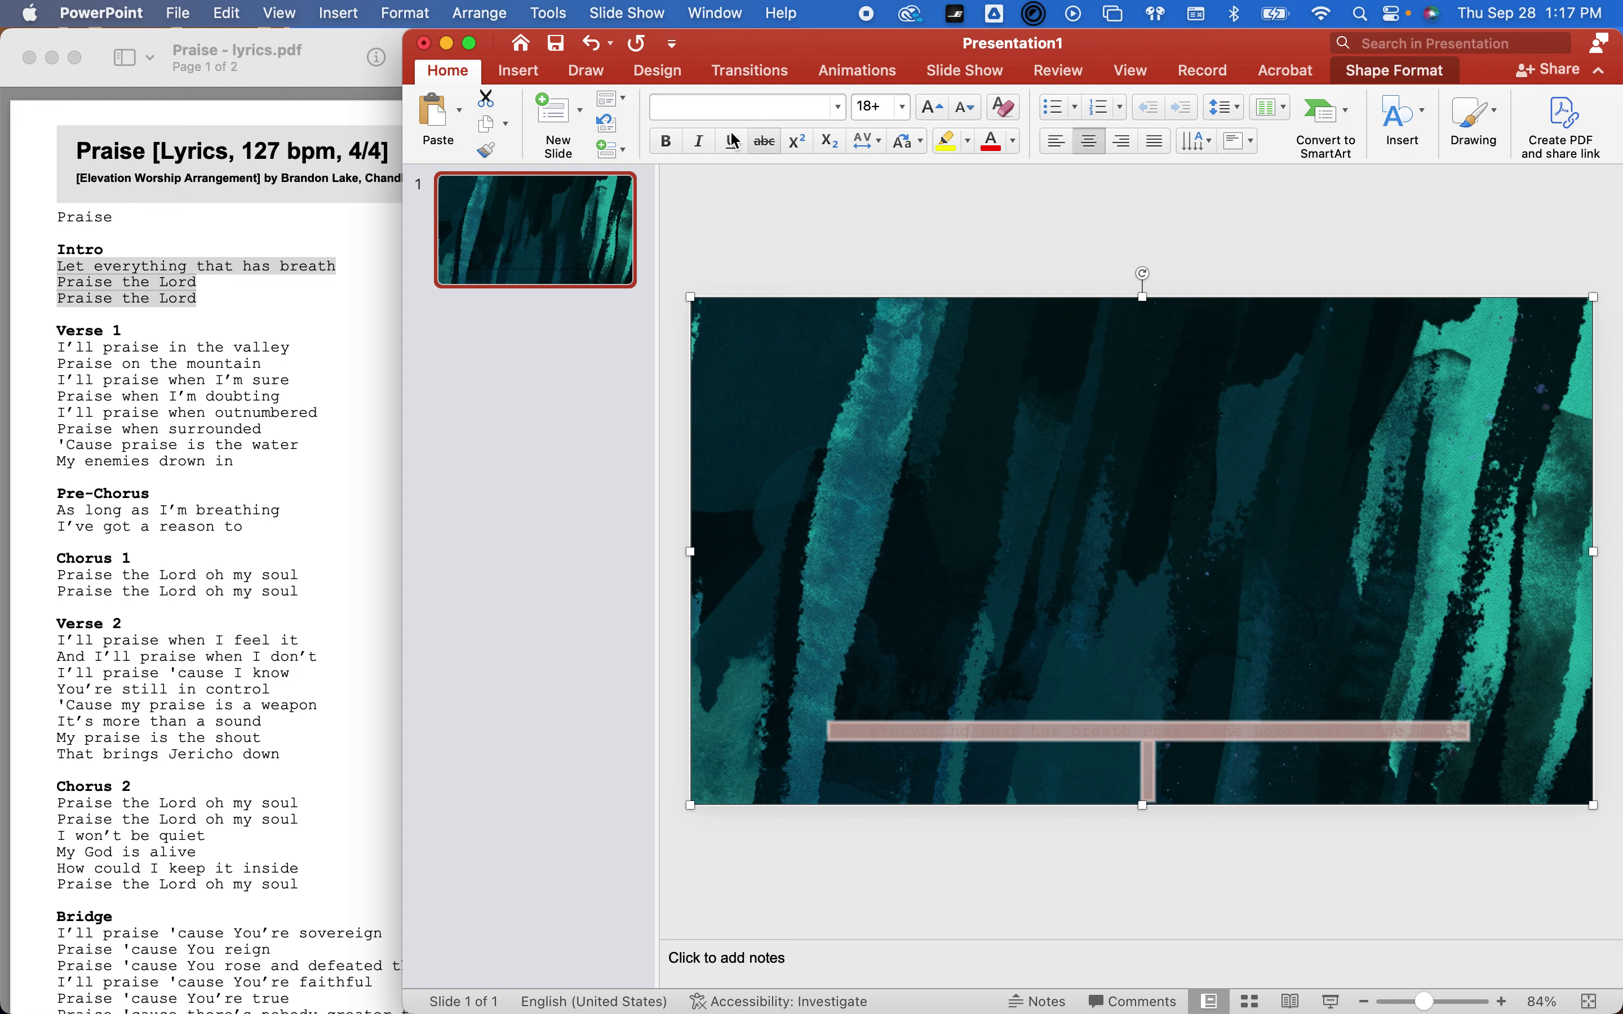
Format the lyric text in the slide's full-size shape as Avenir Next Bold at 44 pt
left_click(336, 13)
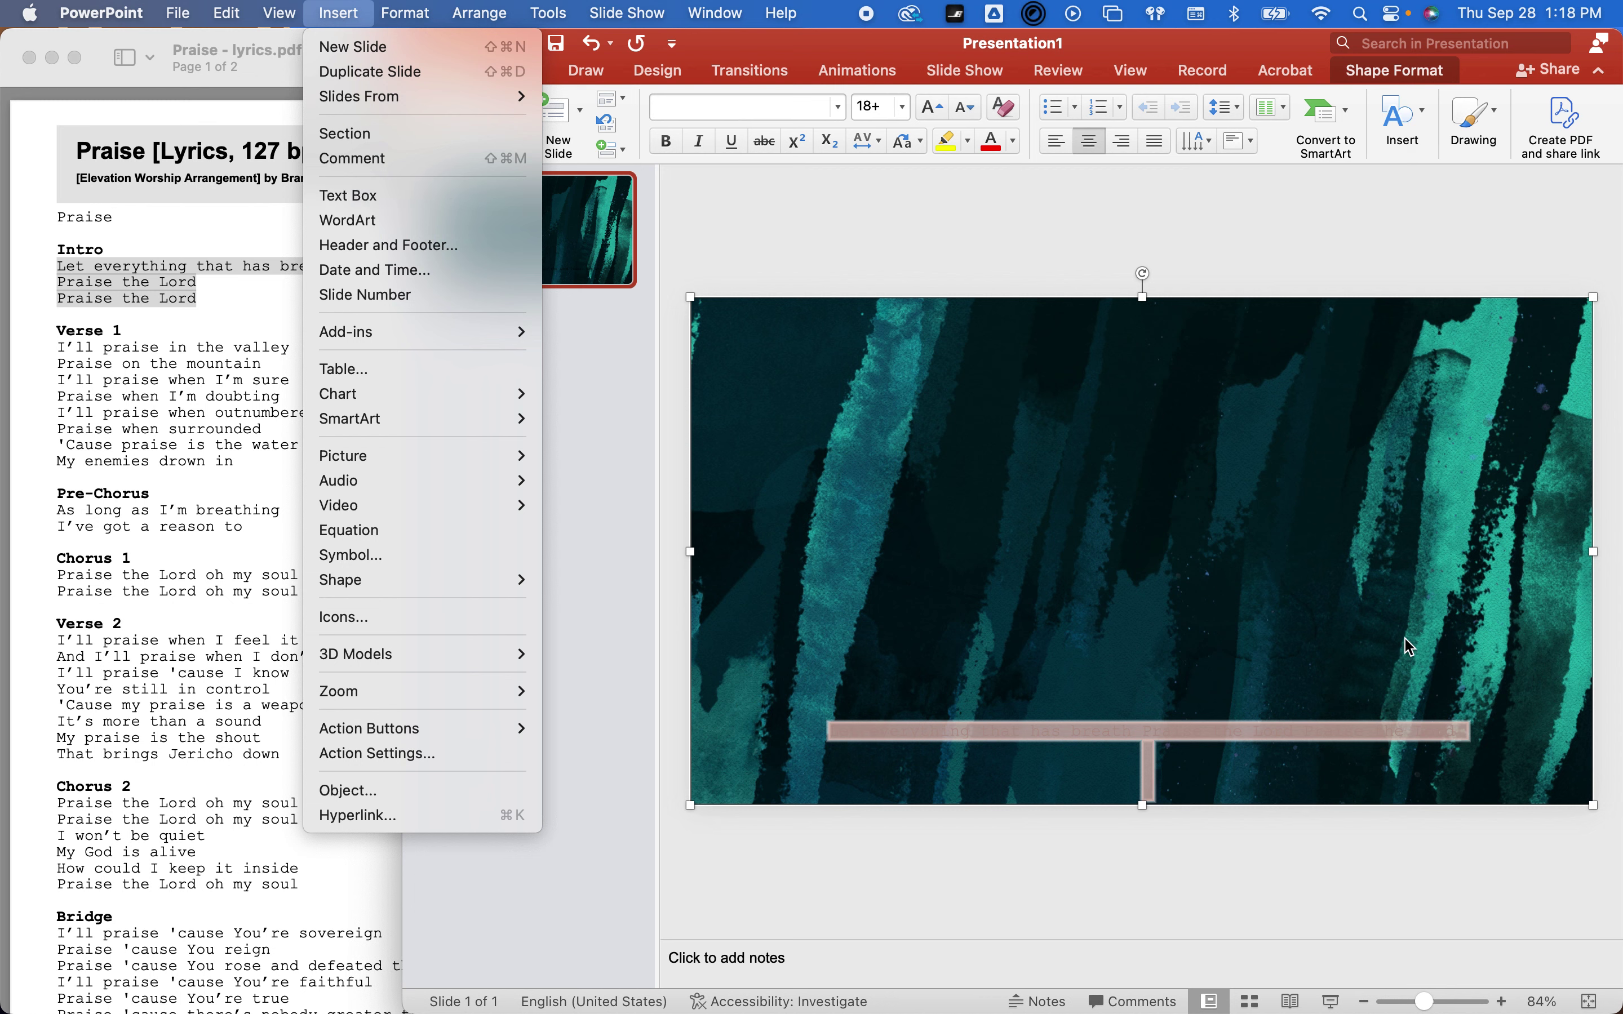
left_click(954, 272)
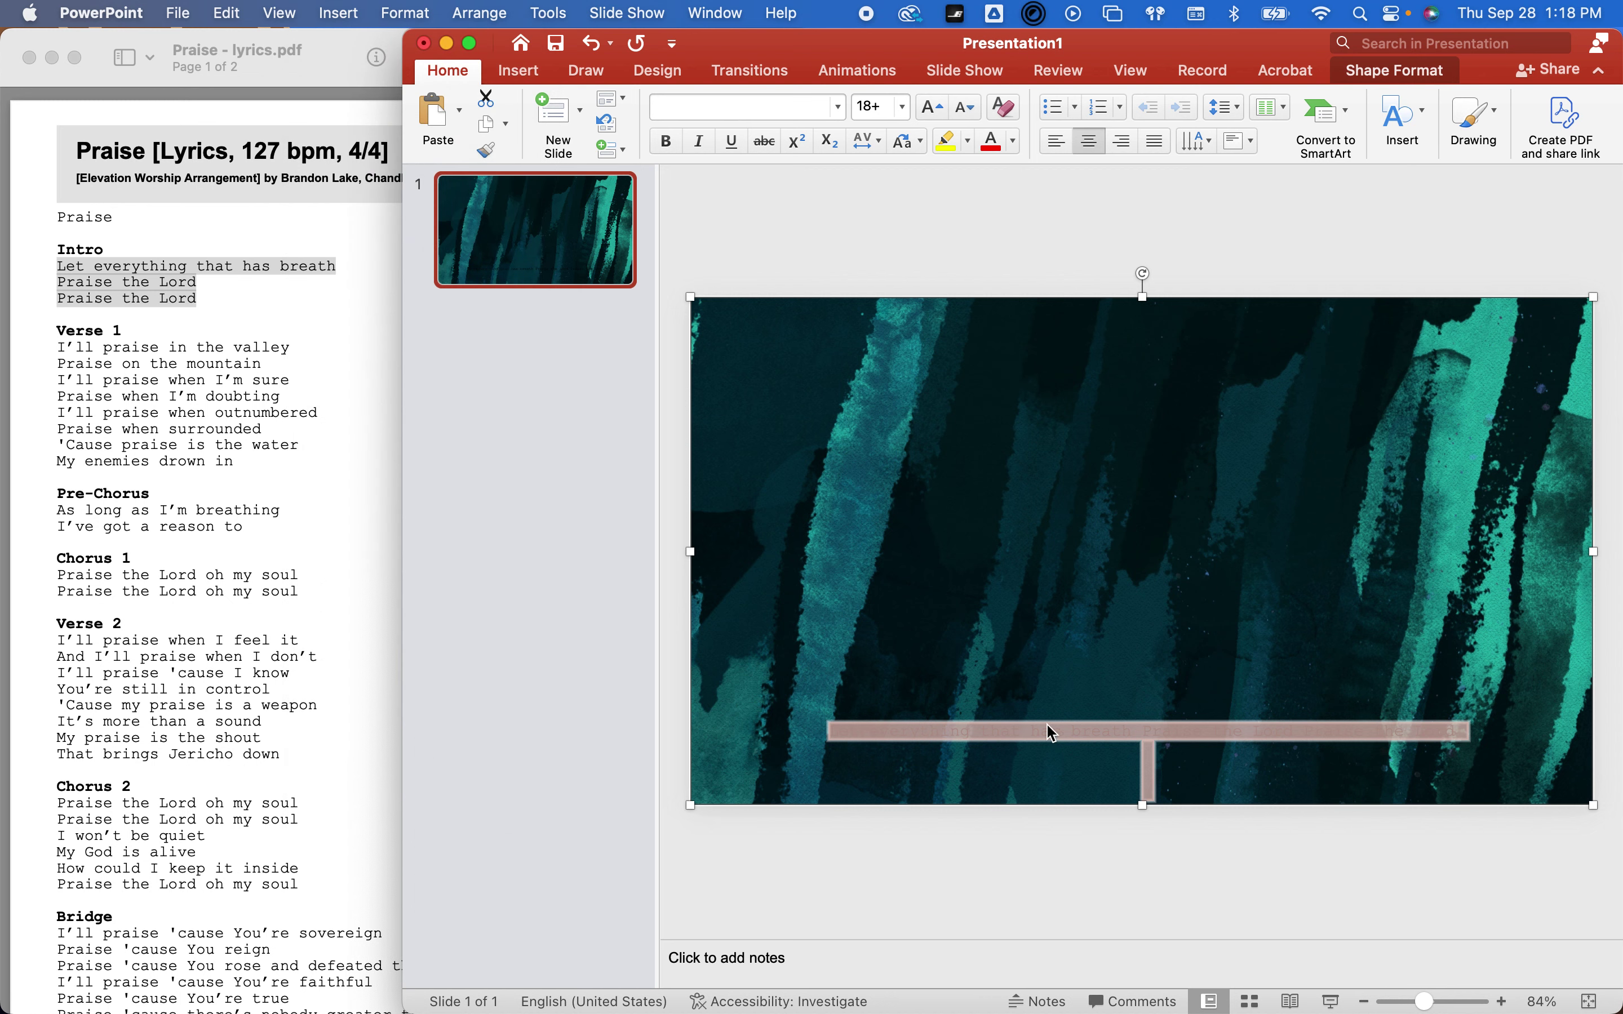
left_click(837, 107)
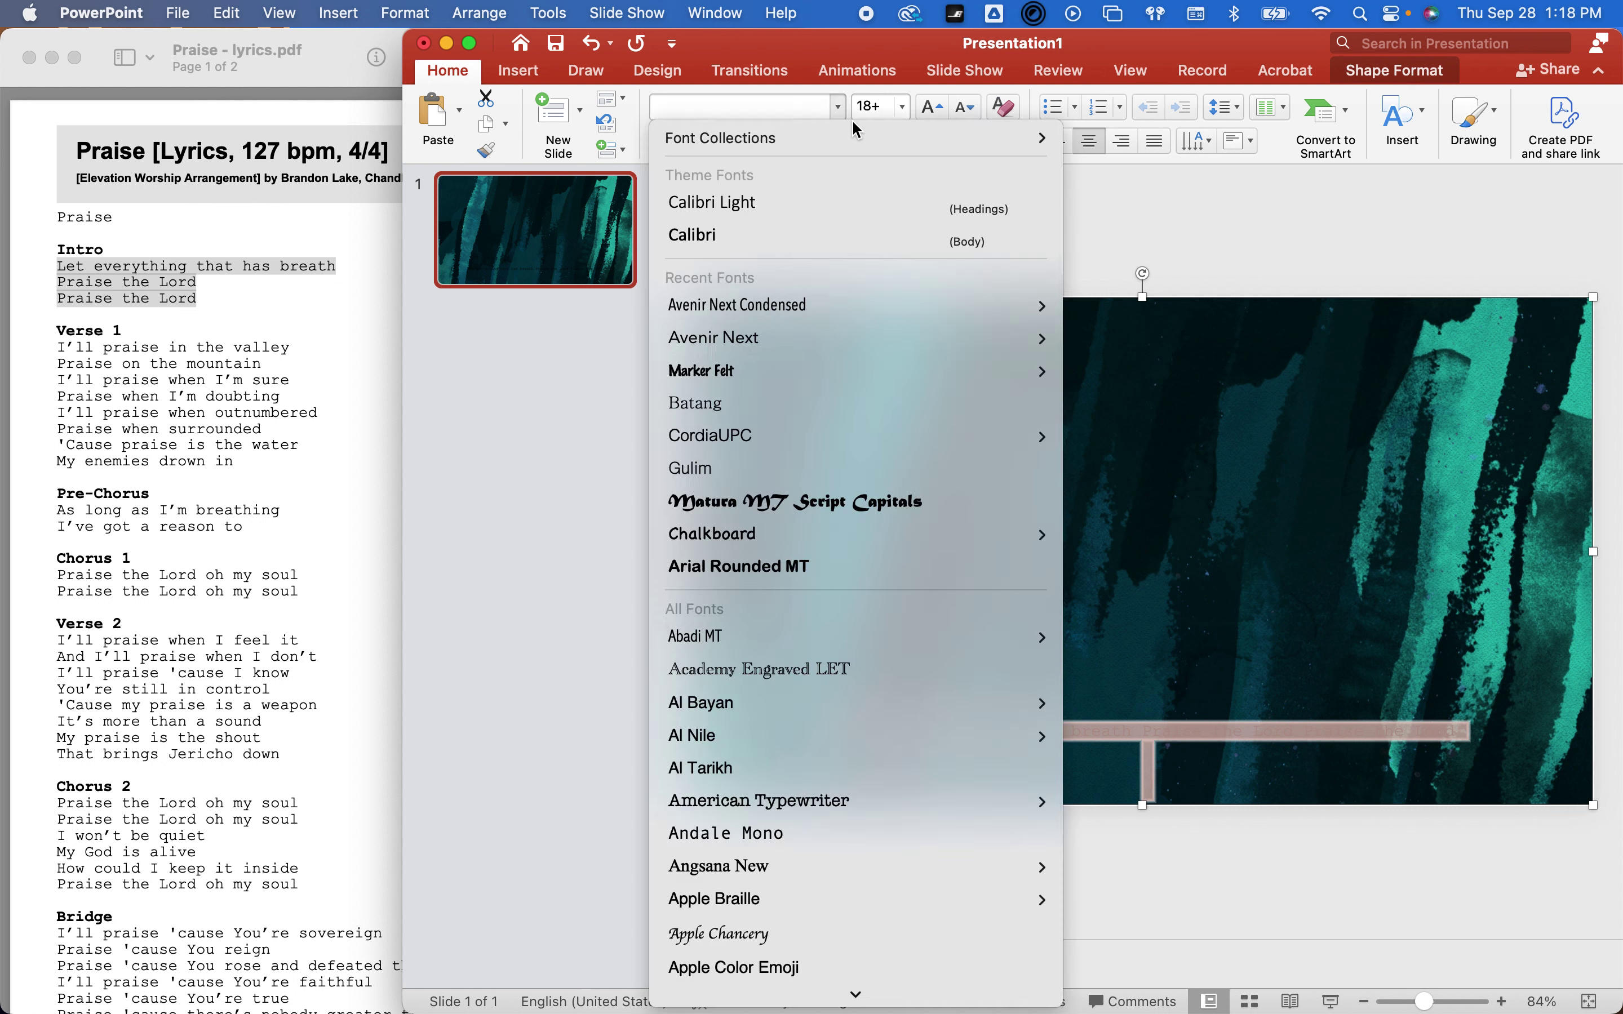
mouse_move(796, 342)
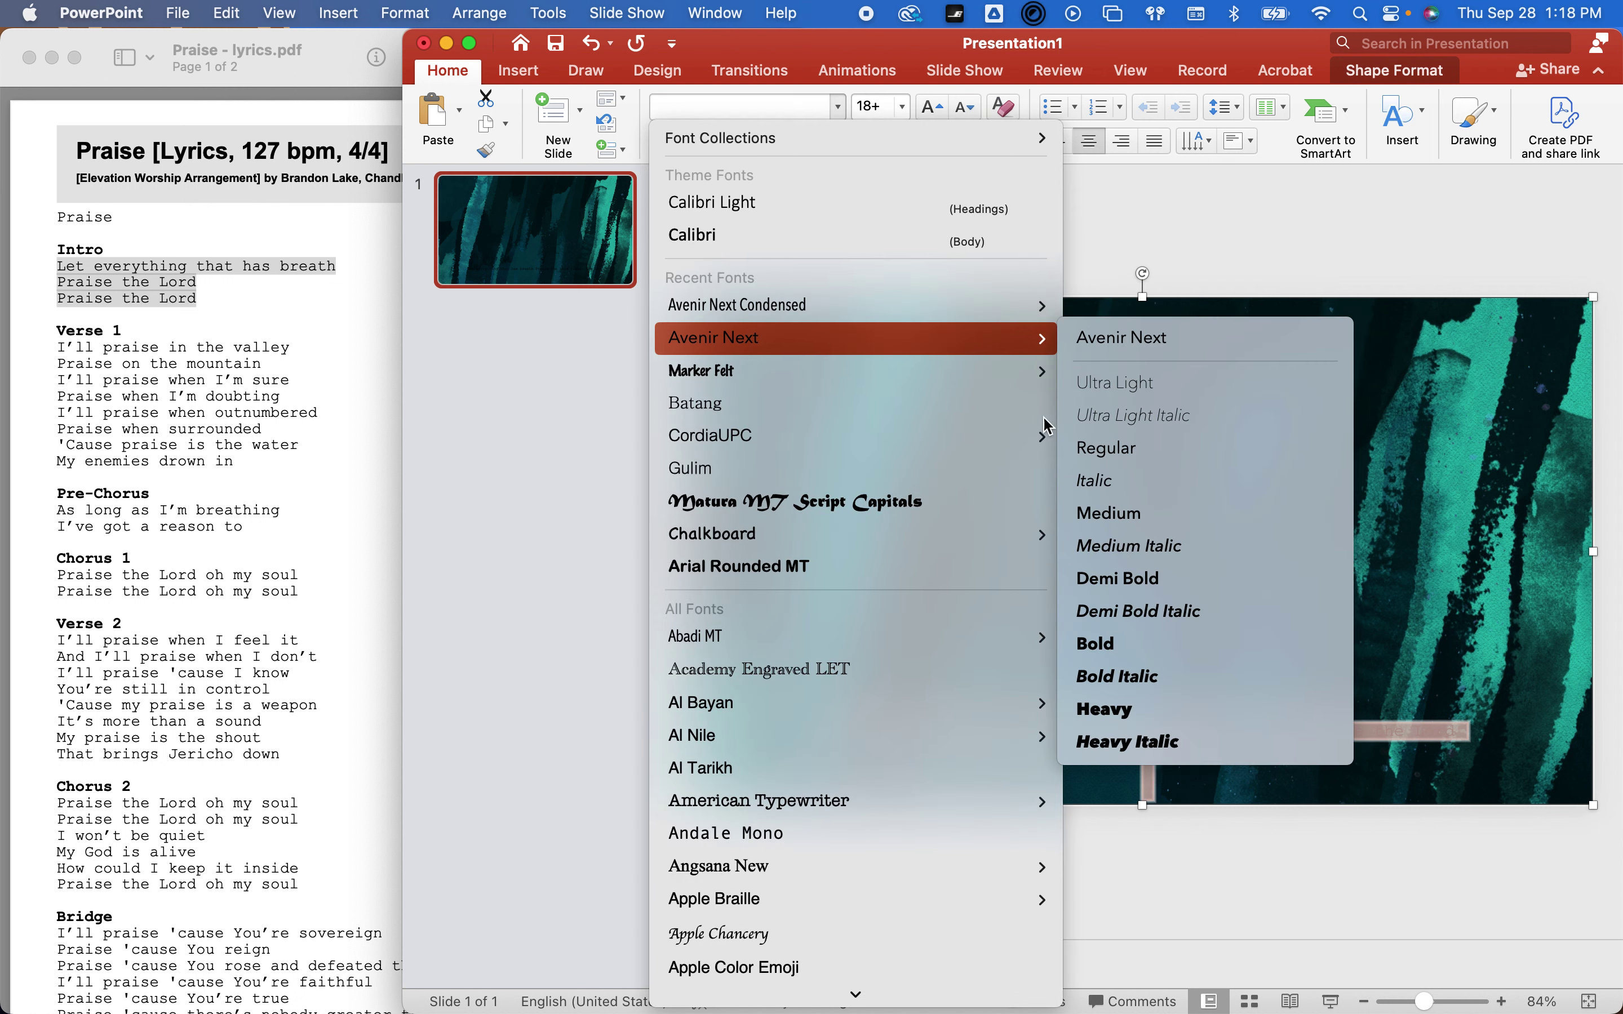
left_click(1195, 646)
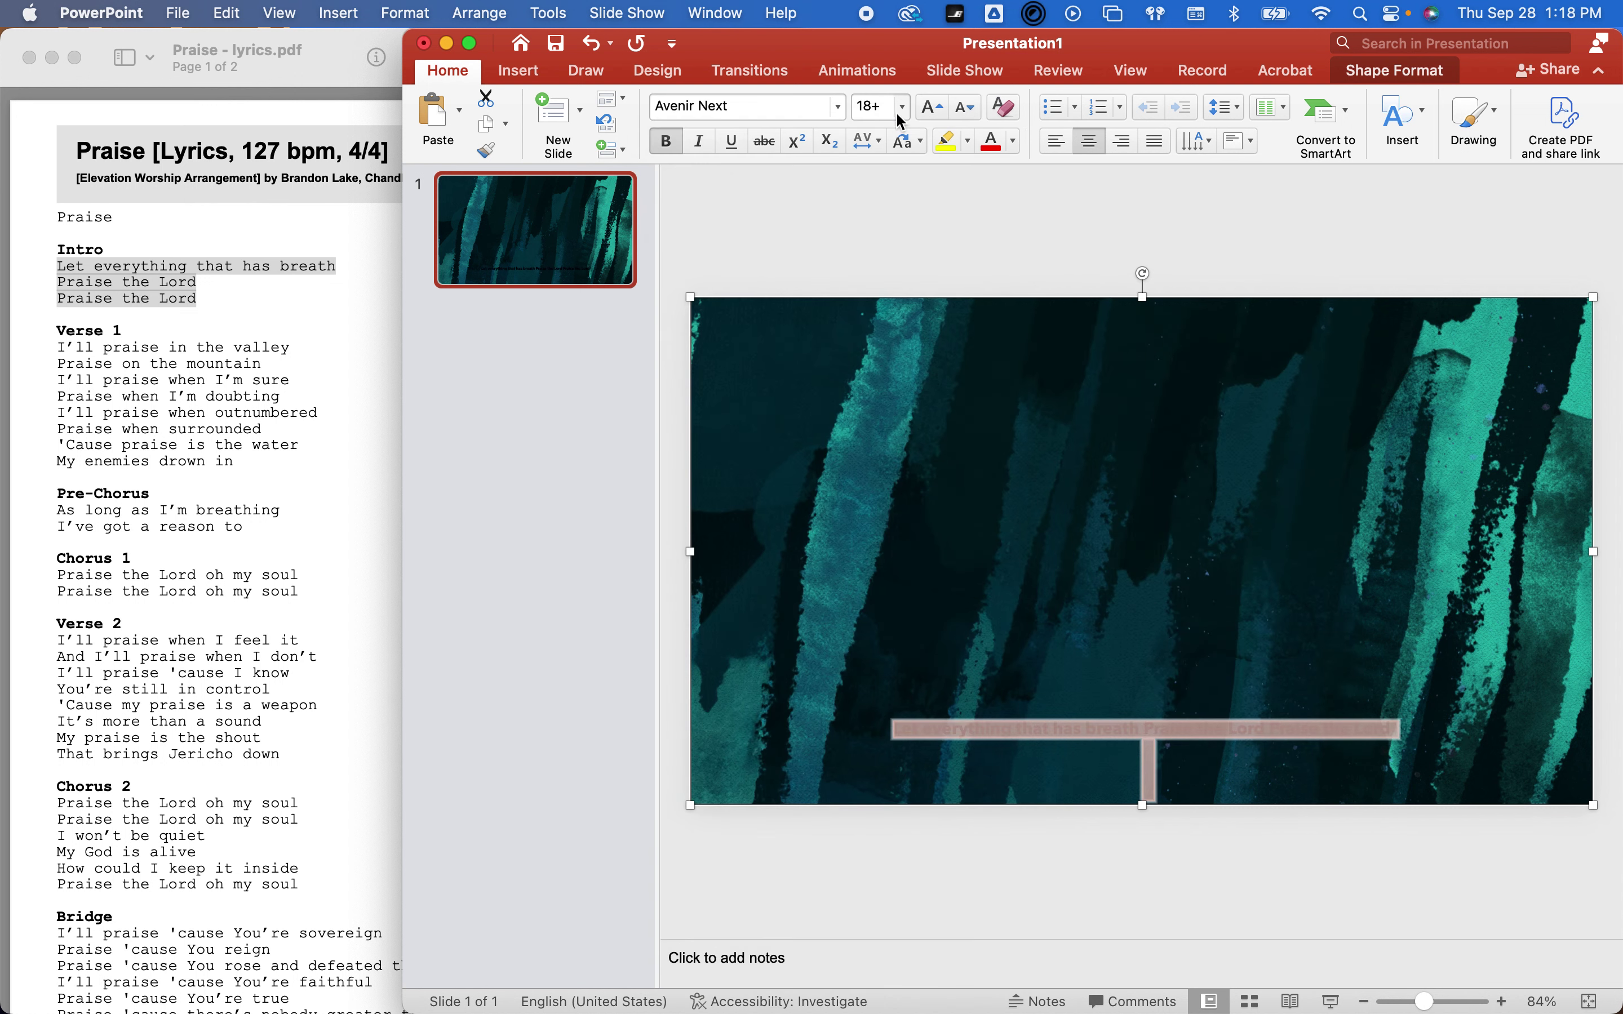
left_click(903, 106)
left_click(895, 513)
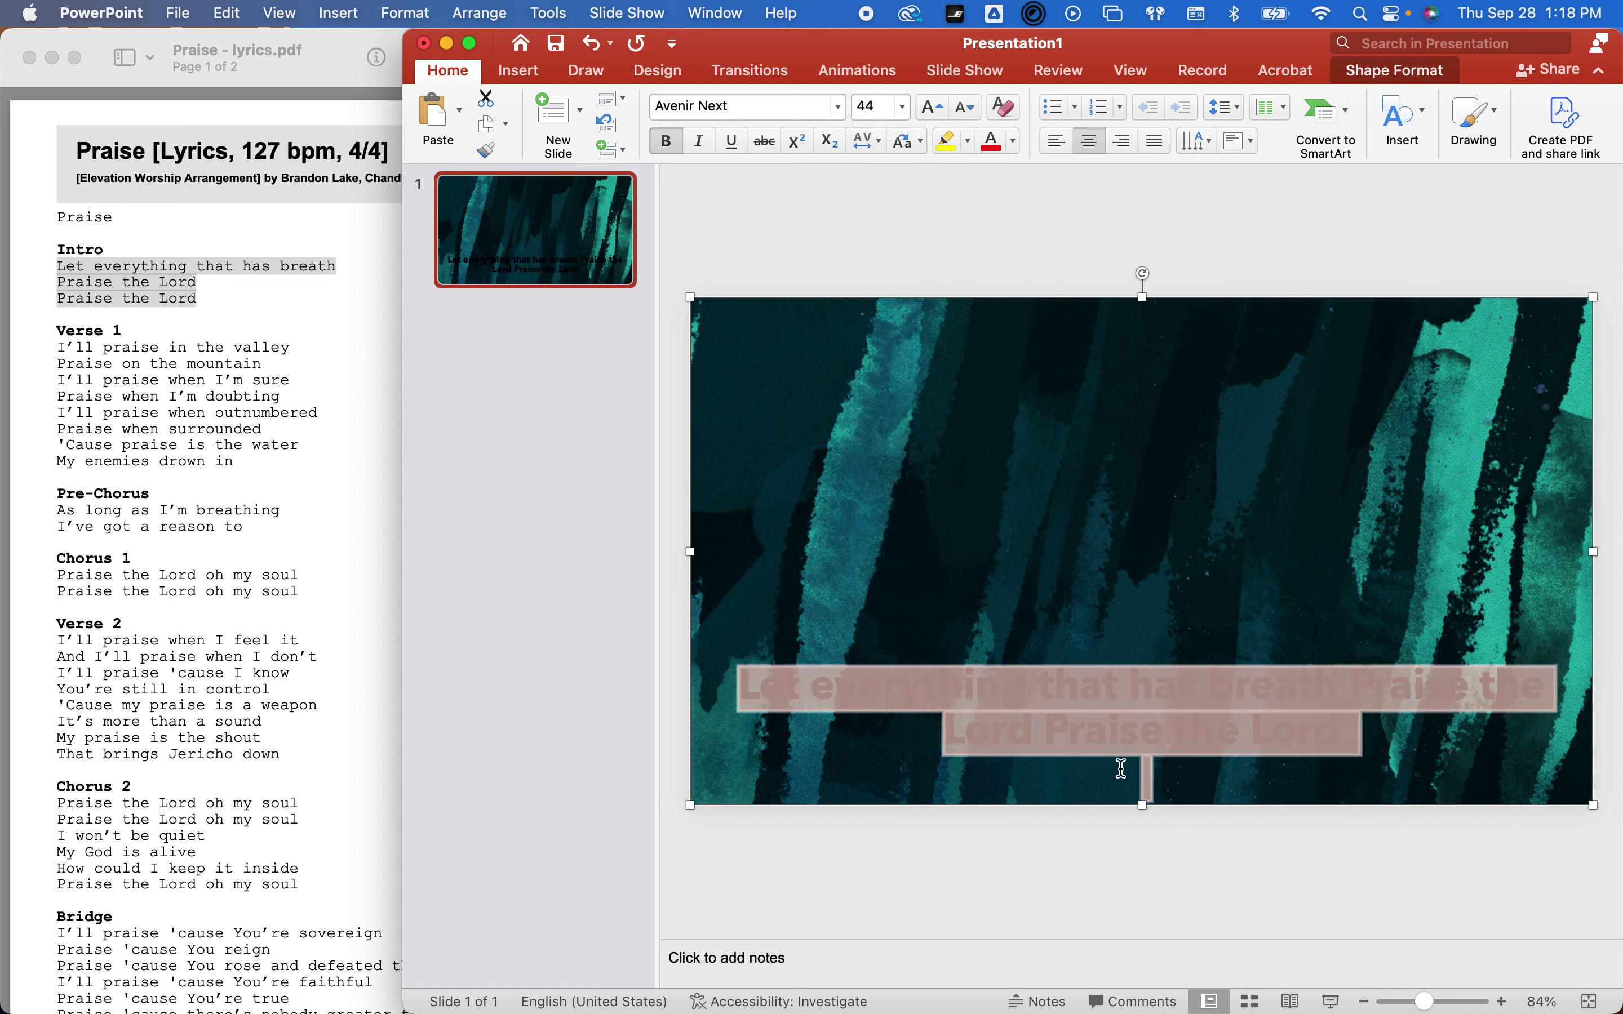
left_click(1094, 671)
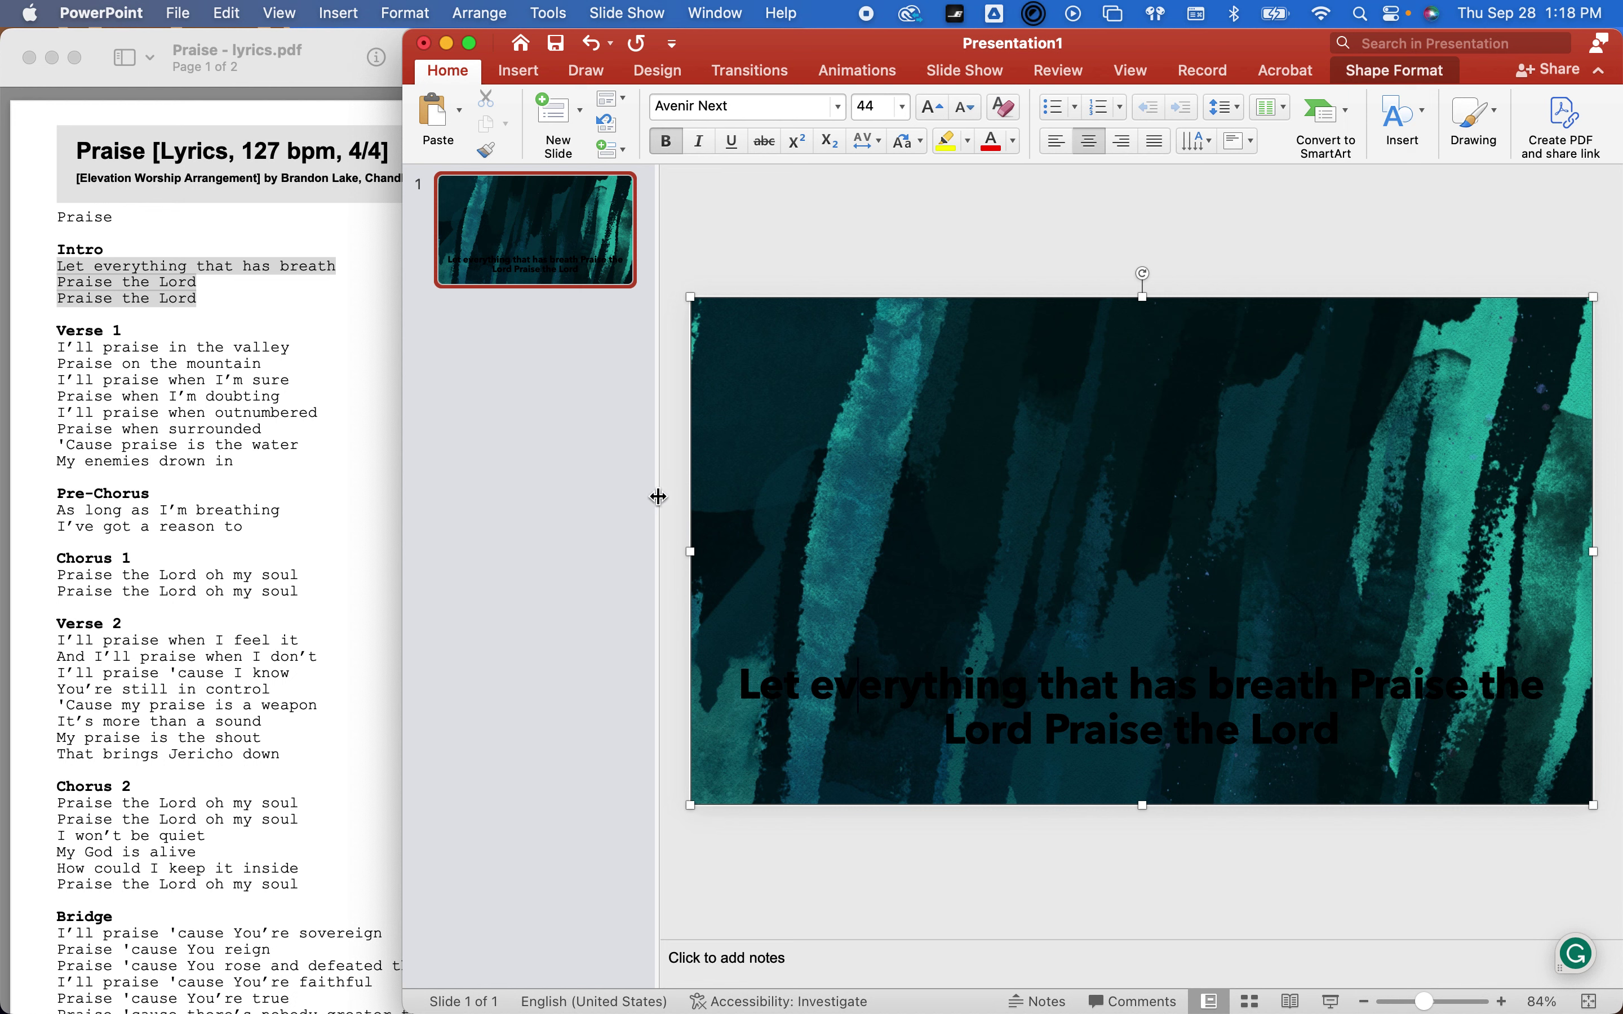
left_click(985, 590)
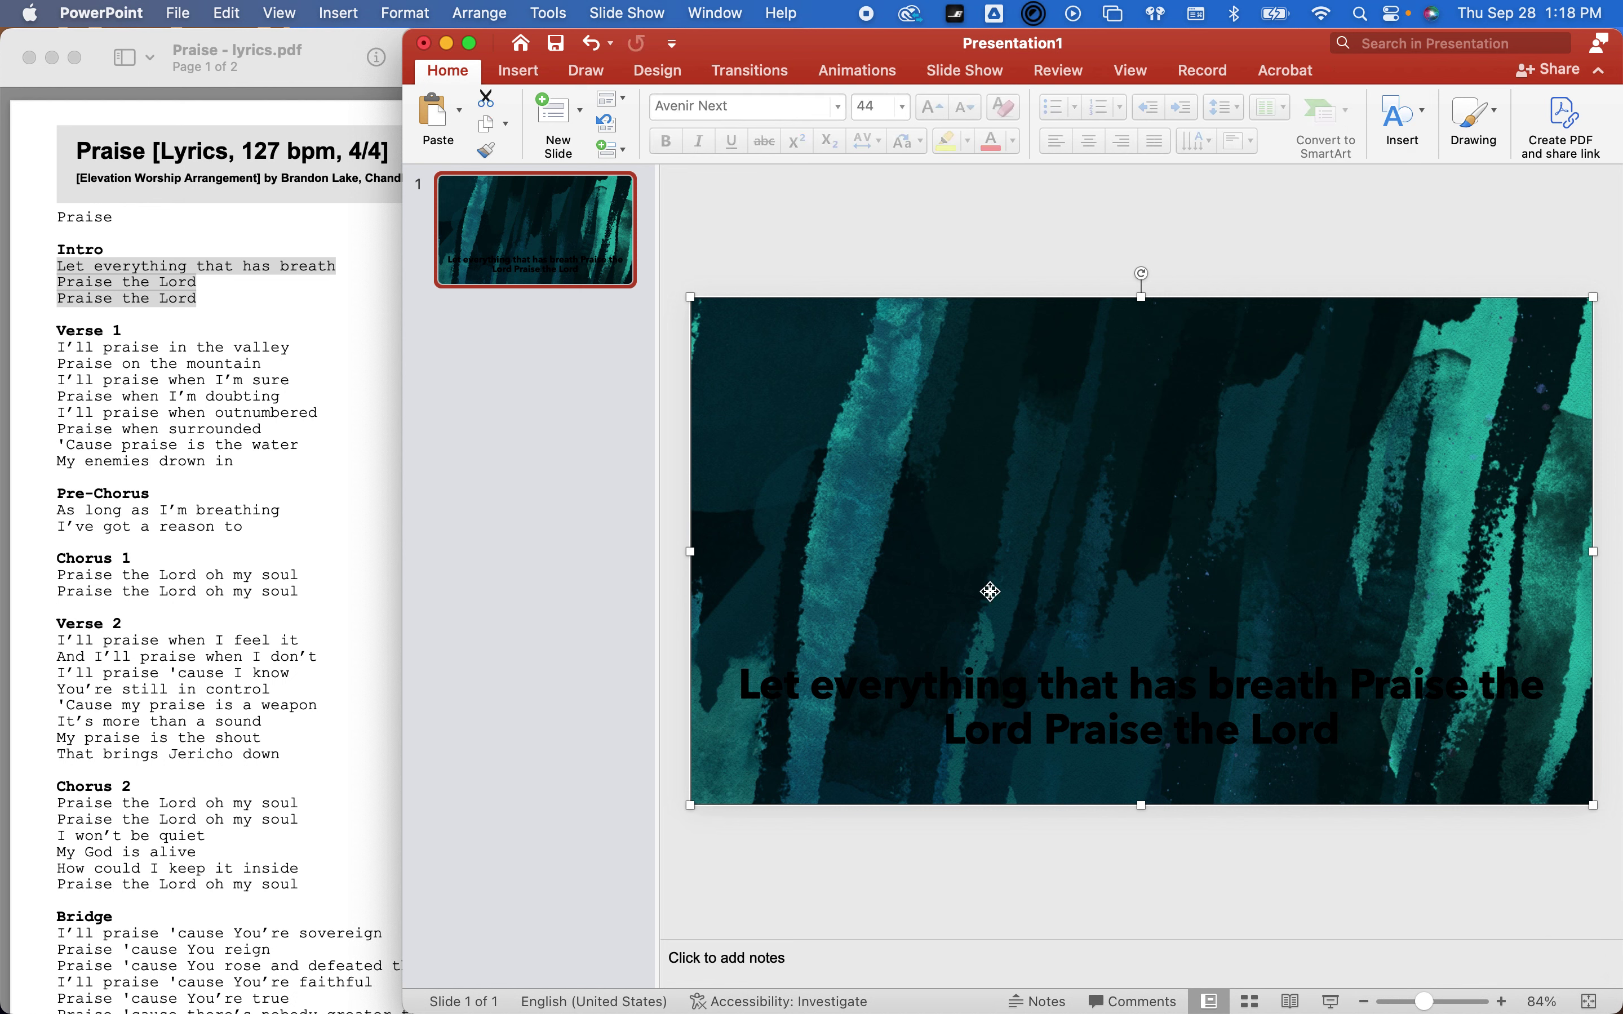
Copy all the lyric text from the slide's full-size shape and delete it there
left_click(1091, 693)
key("super+a")
key("super+c")
key("BackSpace")
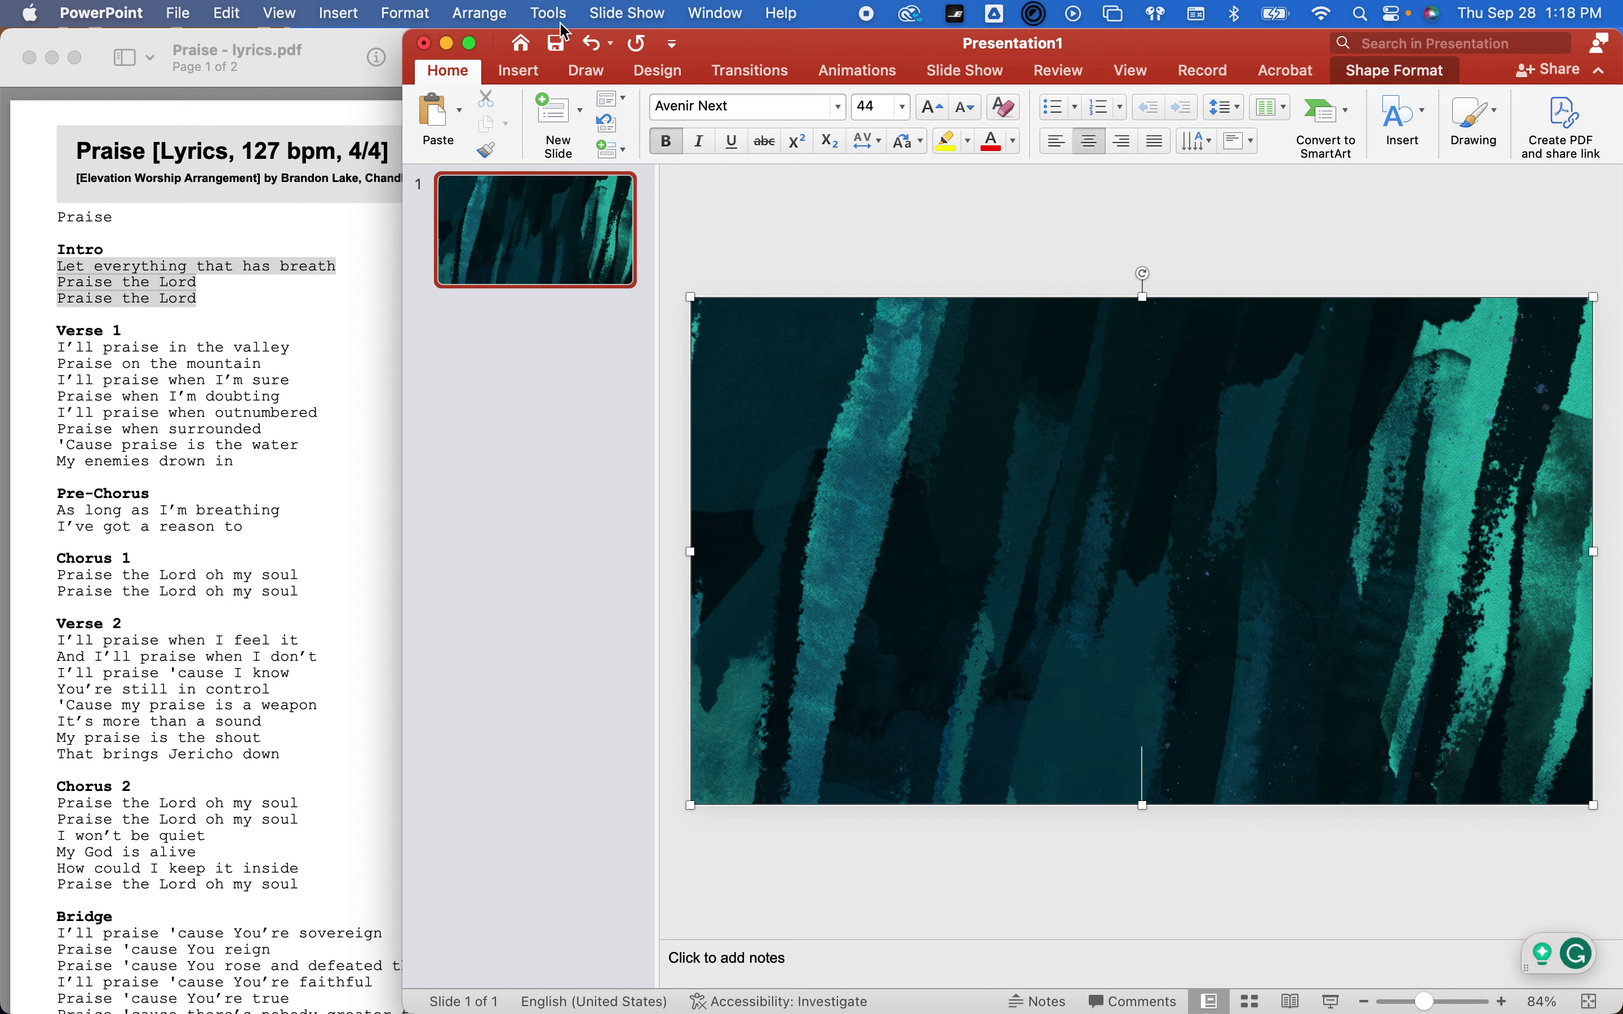
left_click(341, 15)
left_click(417, 223)
left_click(931, 289)
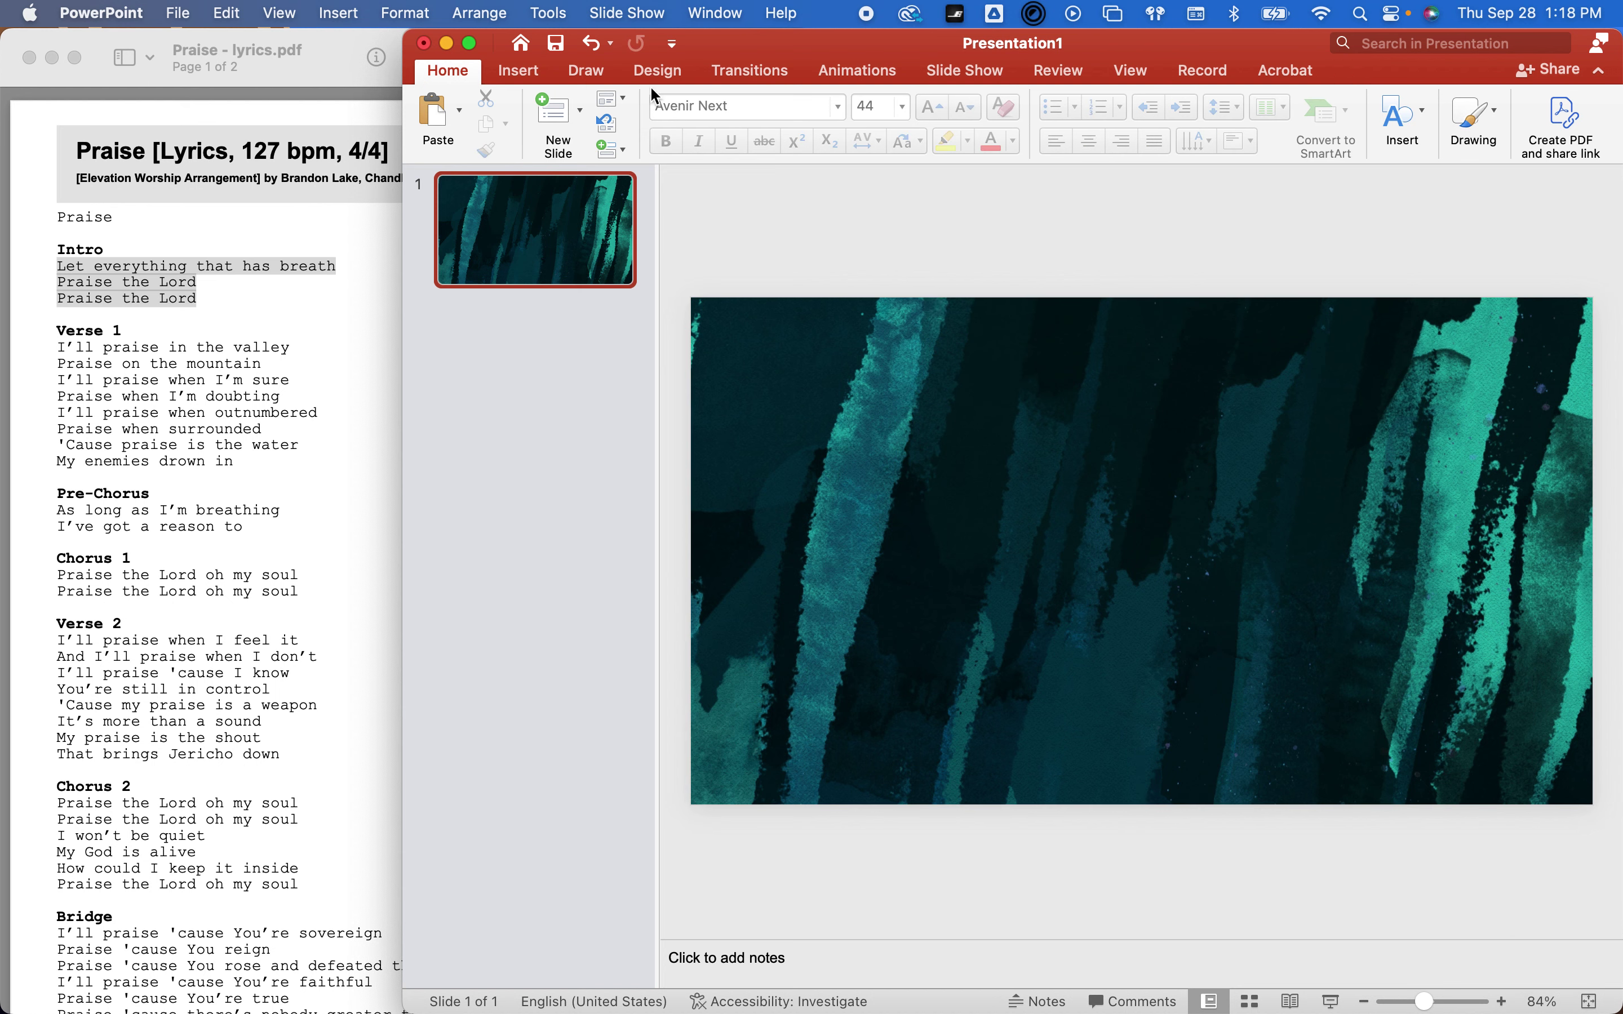
Draw a text box covering most of the slide and paste the copied intro lyrics into it
left_click(333, 17)
left_click(416, 200)
mouse_move(727, 320)
left_mouse_down()
mouse_move(1270, 389)
mouse_move(1457, 482)
mouse_move(1558, 661)
mouse_move(1557, 815)
mouse_move(1555, 772)
left_mouse_up()
left_click_drag(1076, 318, 1075, 318)
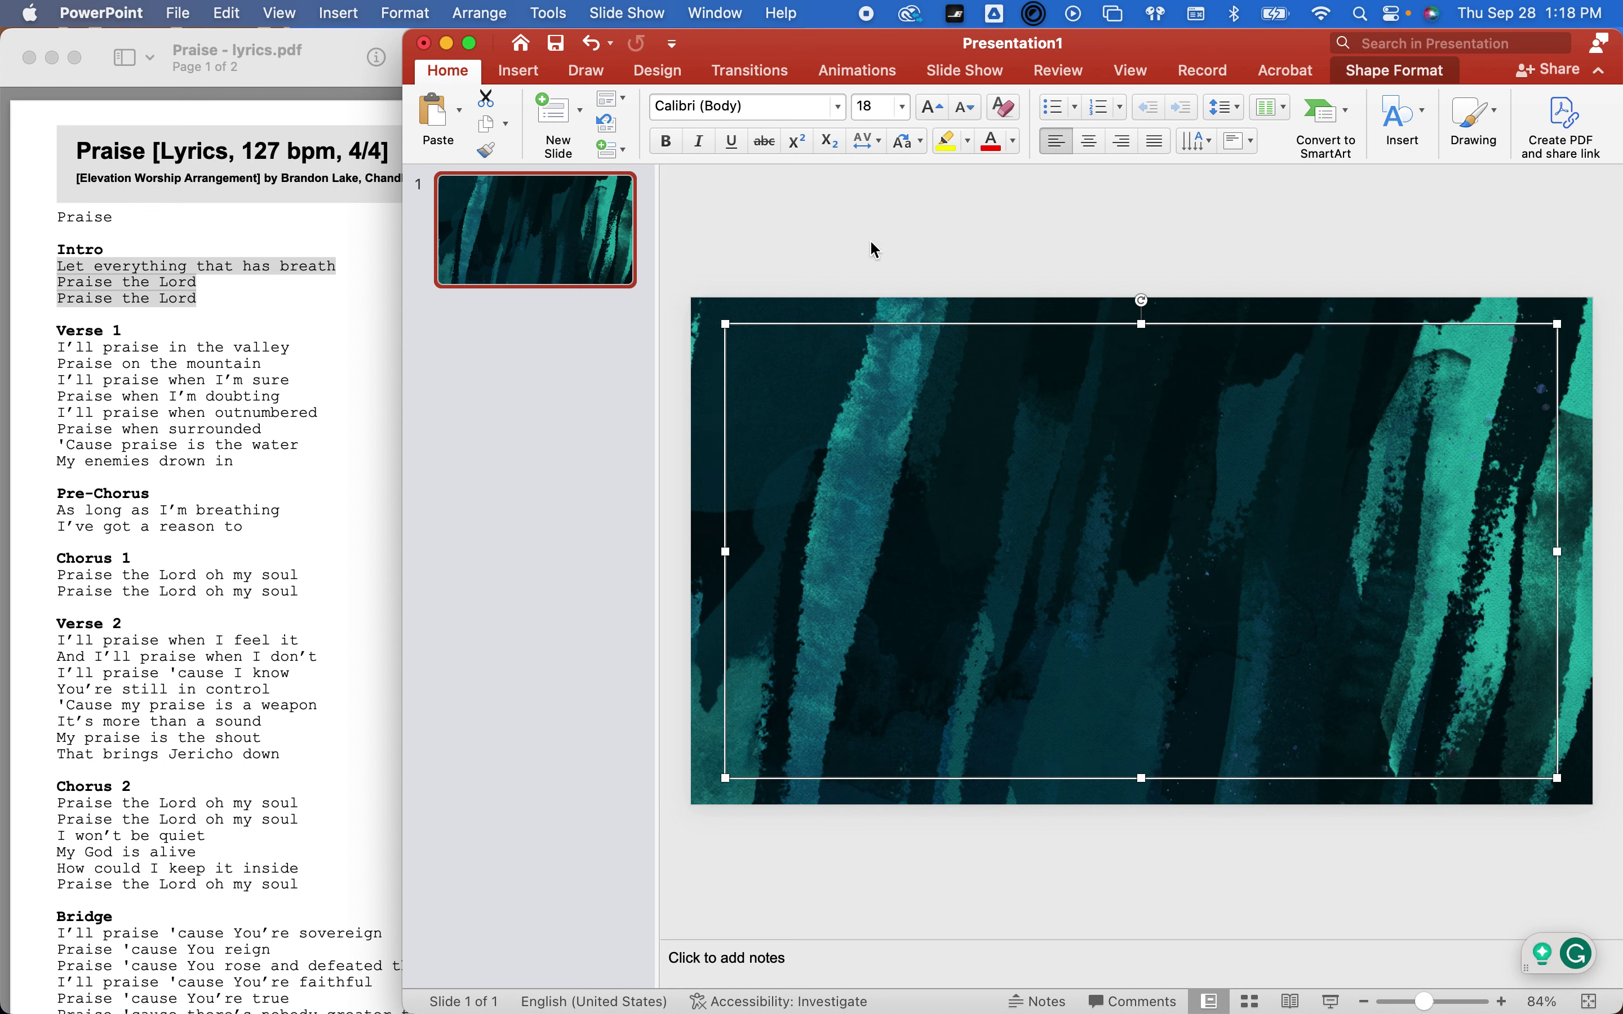
left_click(839, 106)
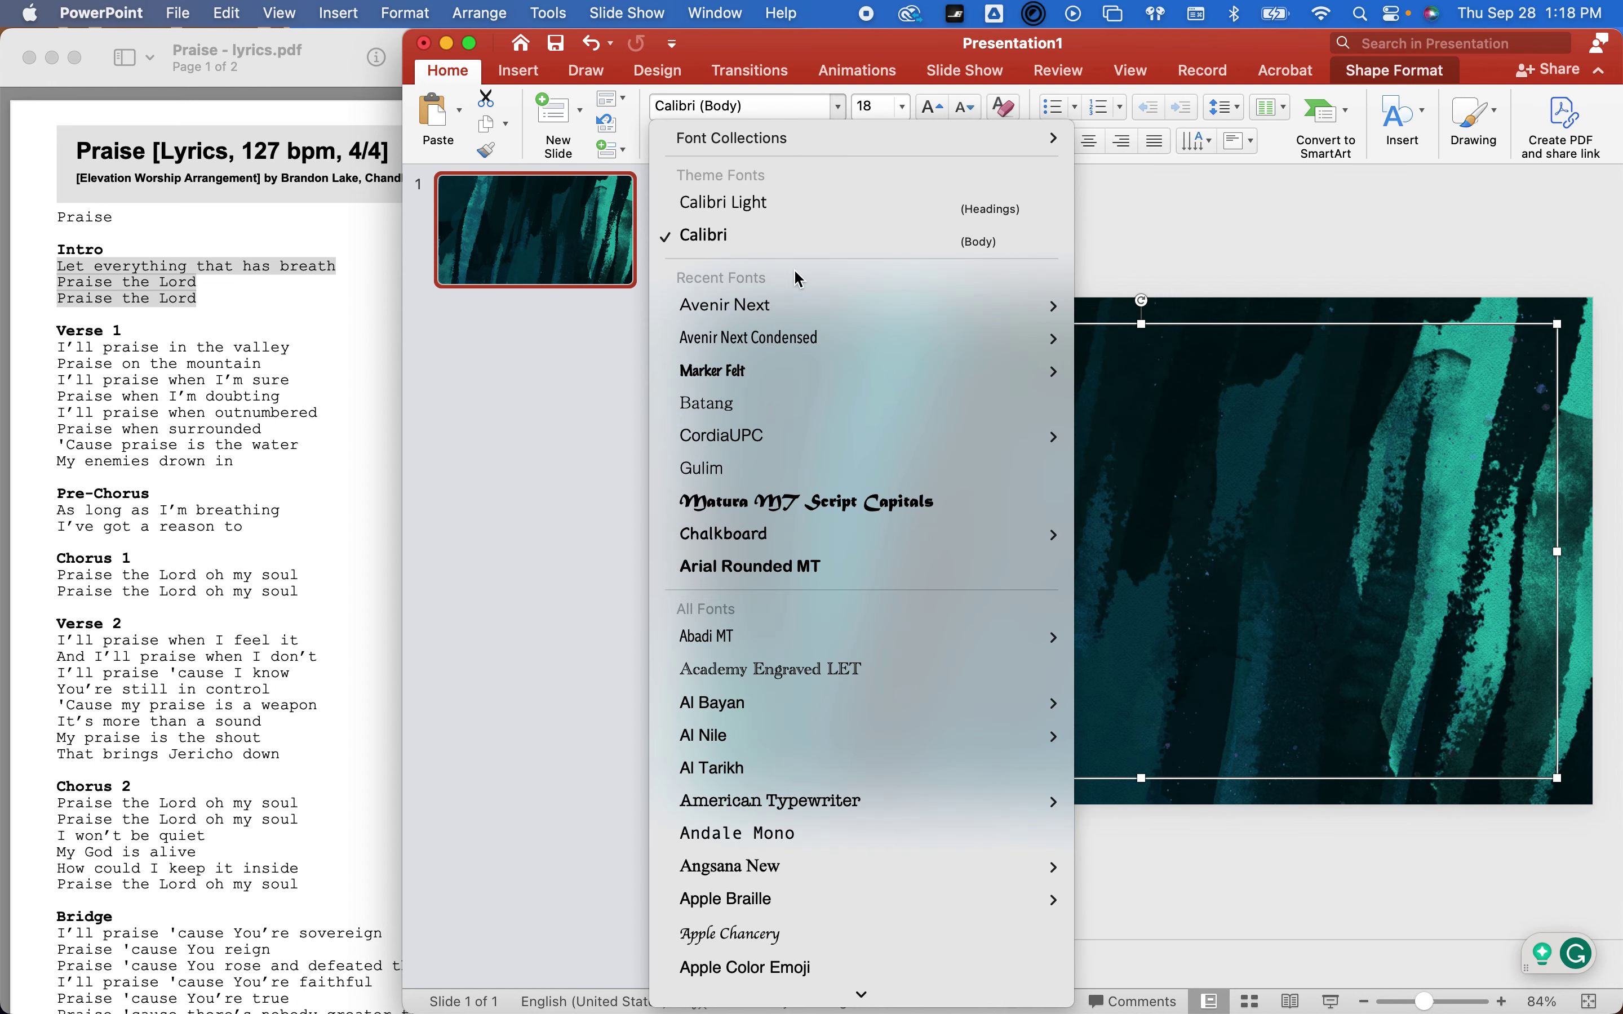
mouse_move(798, 302)
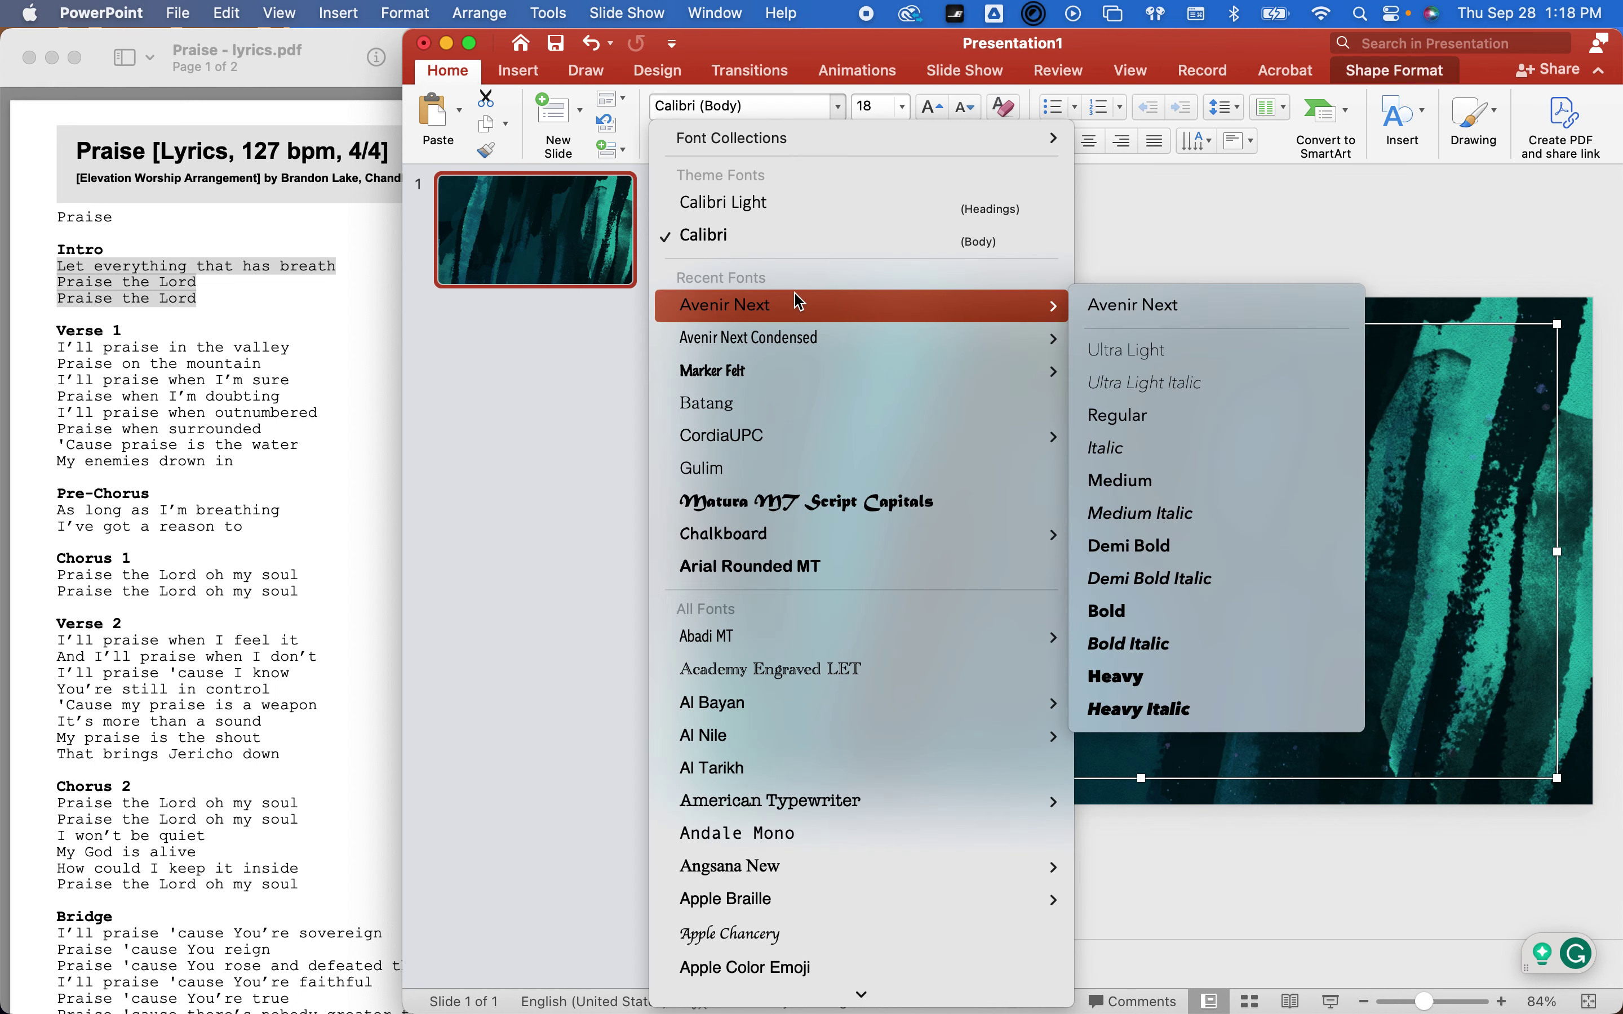
left_click(1133, 614)
key("super+v")
Format all the pasted lyrics at 44 pt in Avenir Next Bold
double_click(1063, 339)
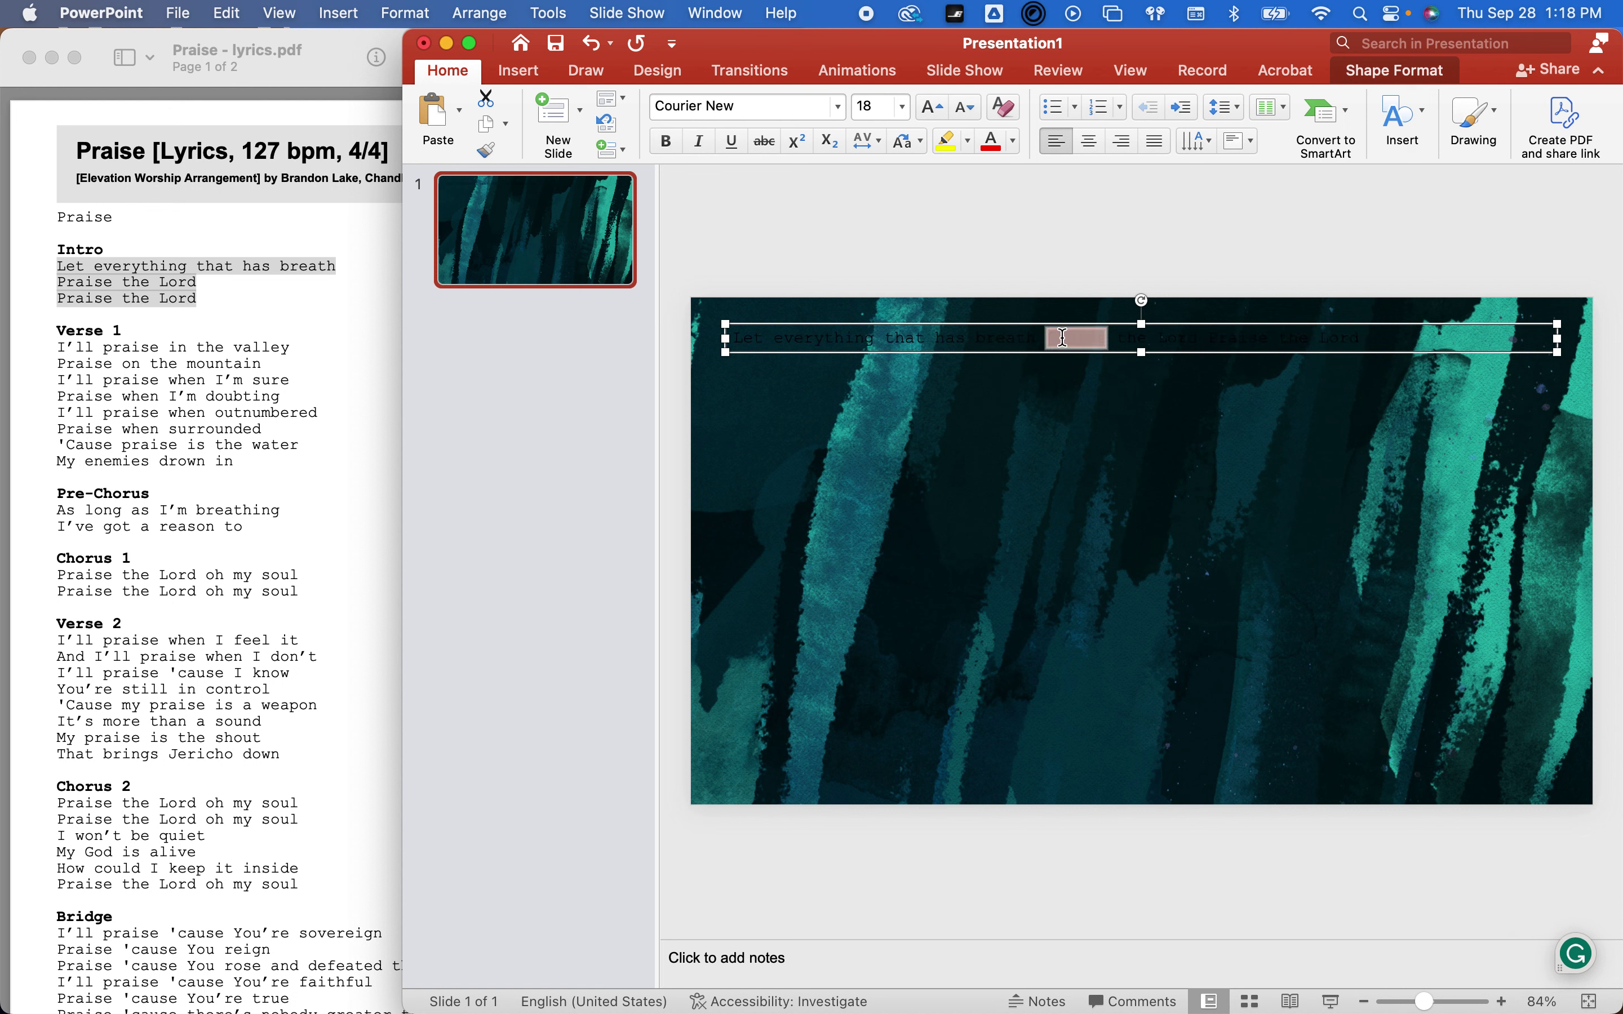
left_click(1062, 338)
left_click(904, 108)
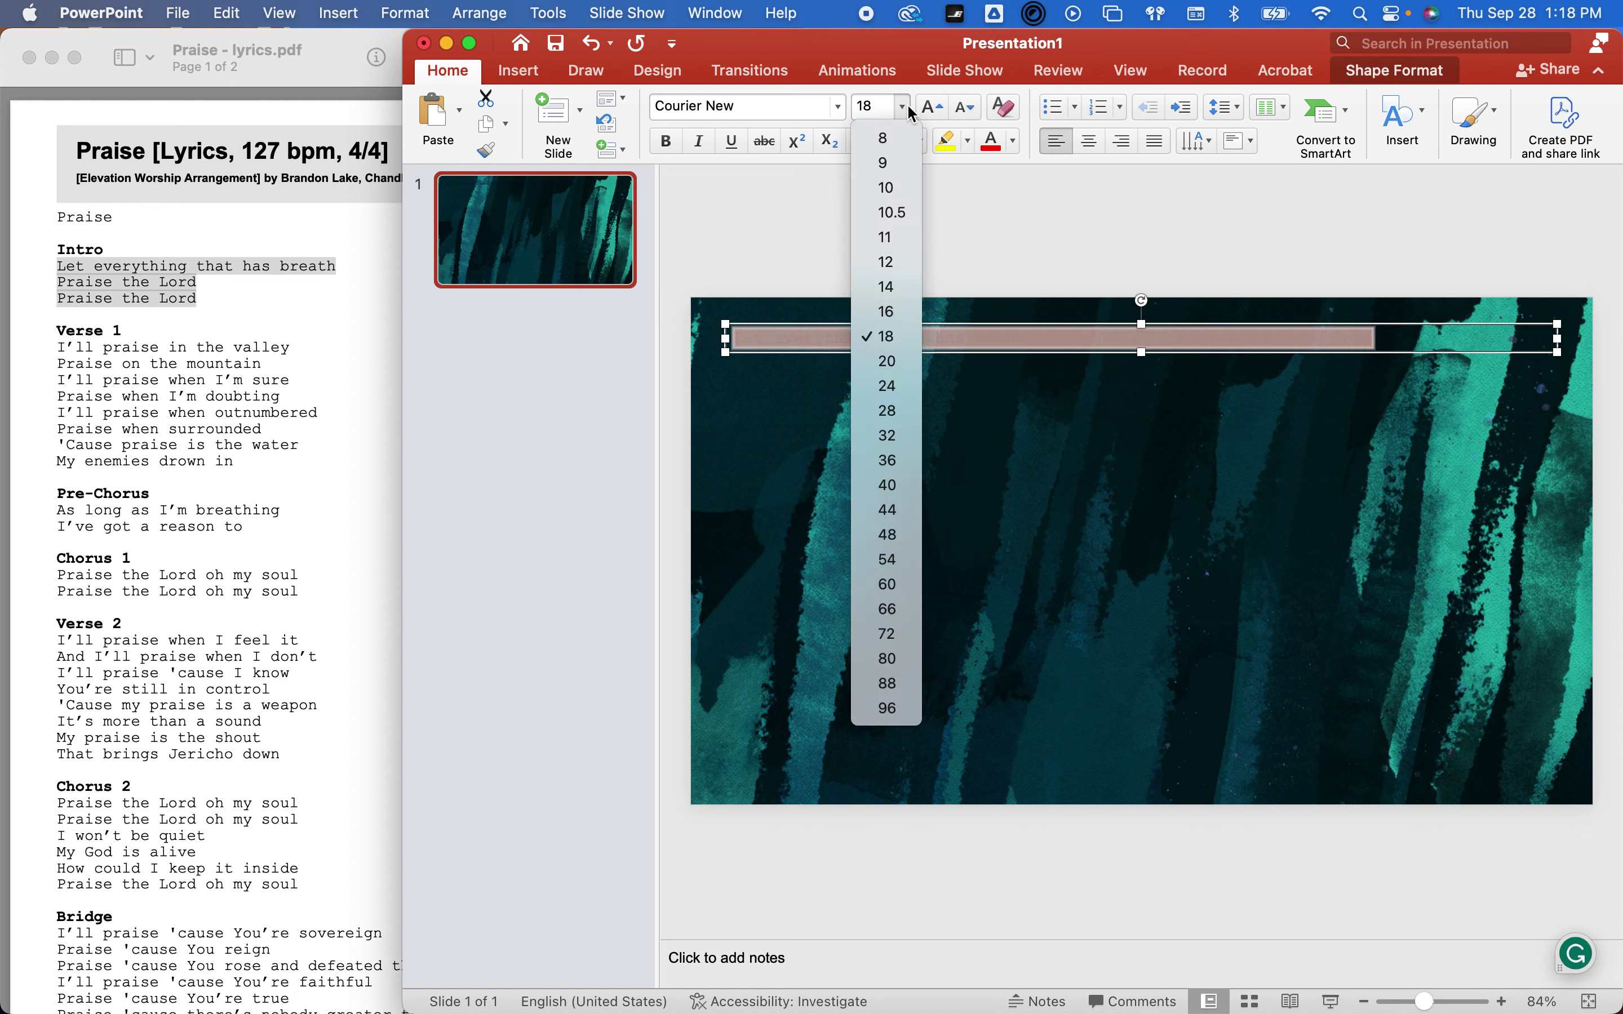
left_click(909, 510)
left_click(840, 109)
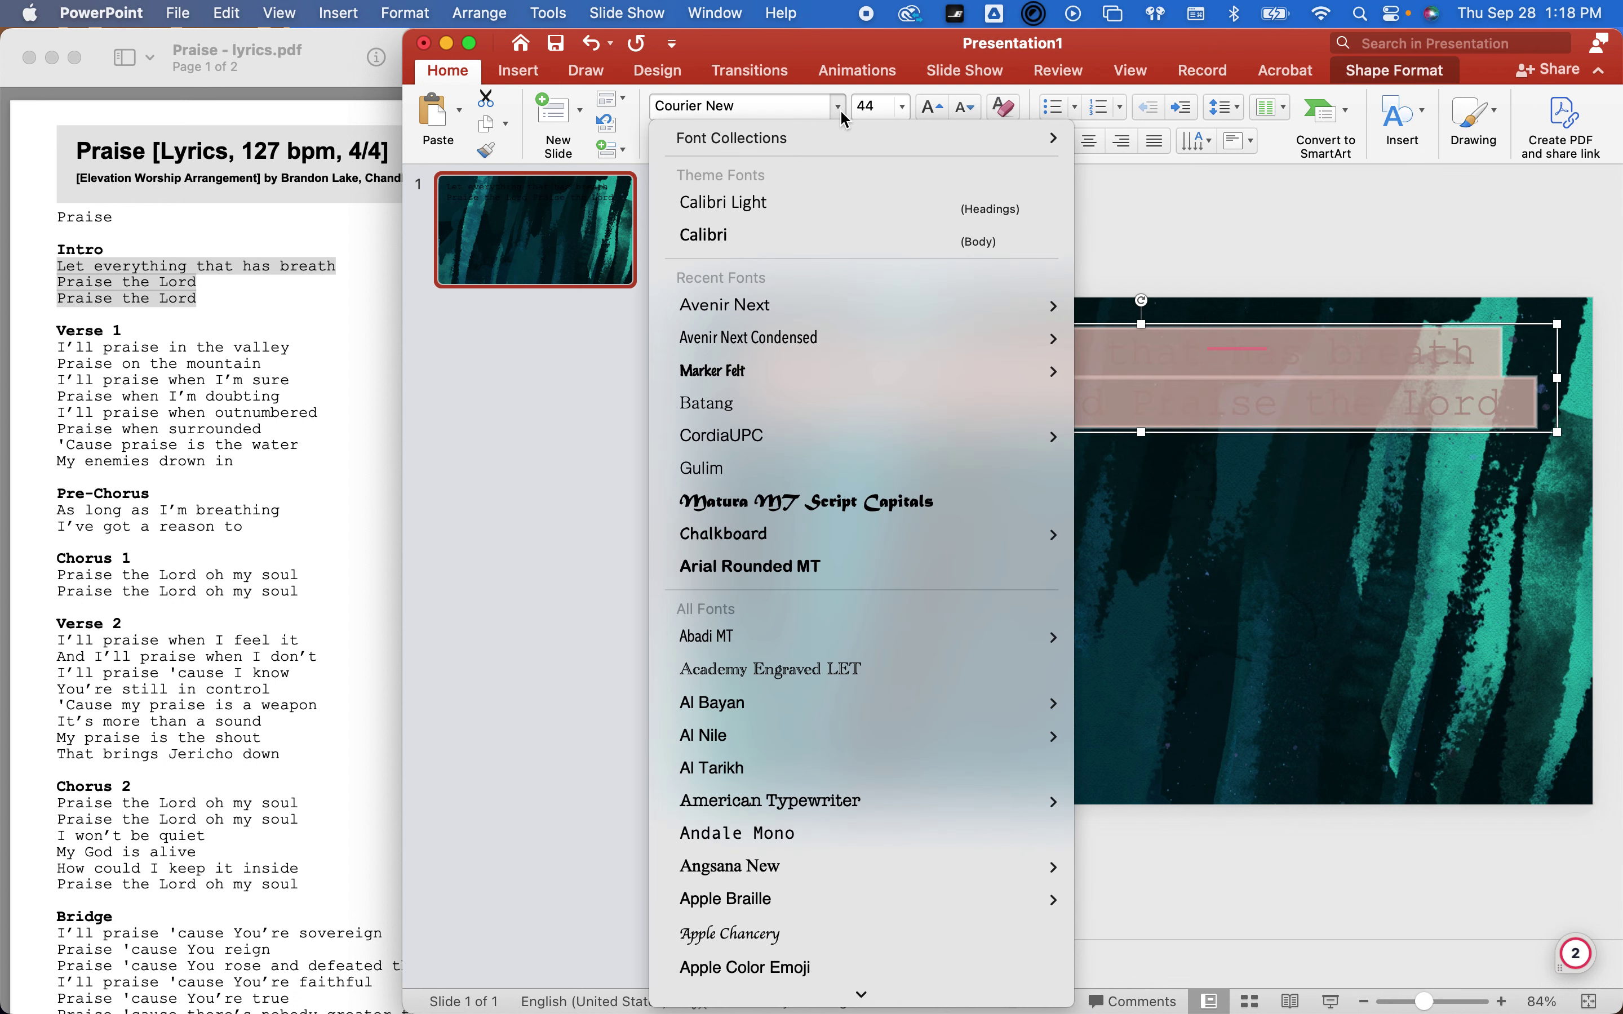
mouse_move(872, 306)
left_click(1279, 617)
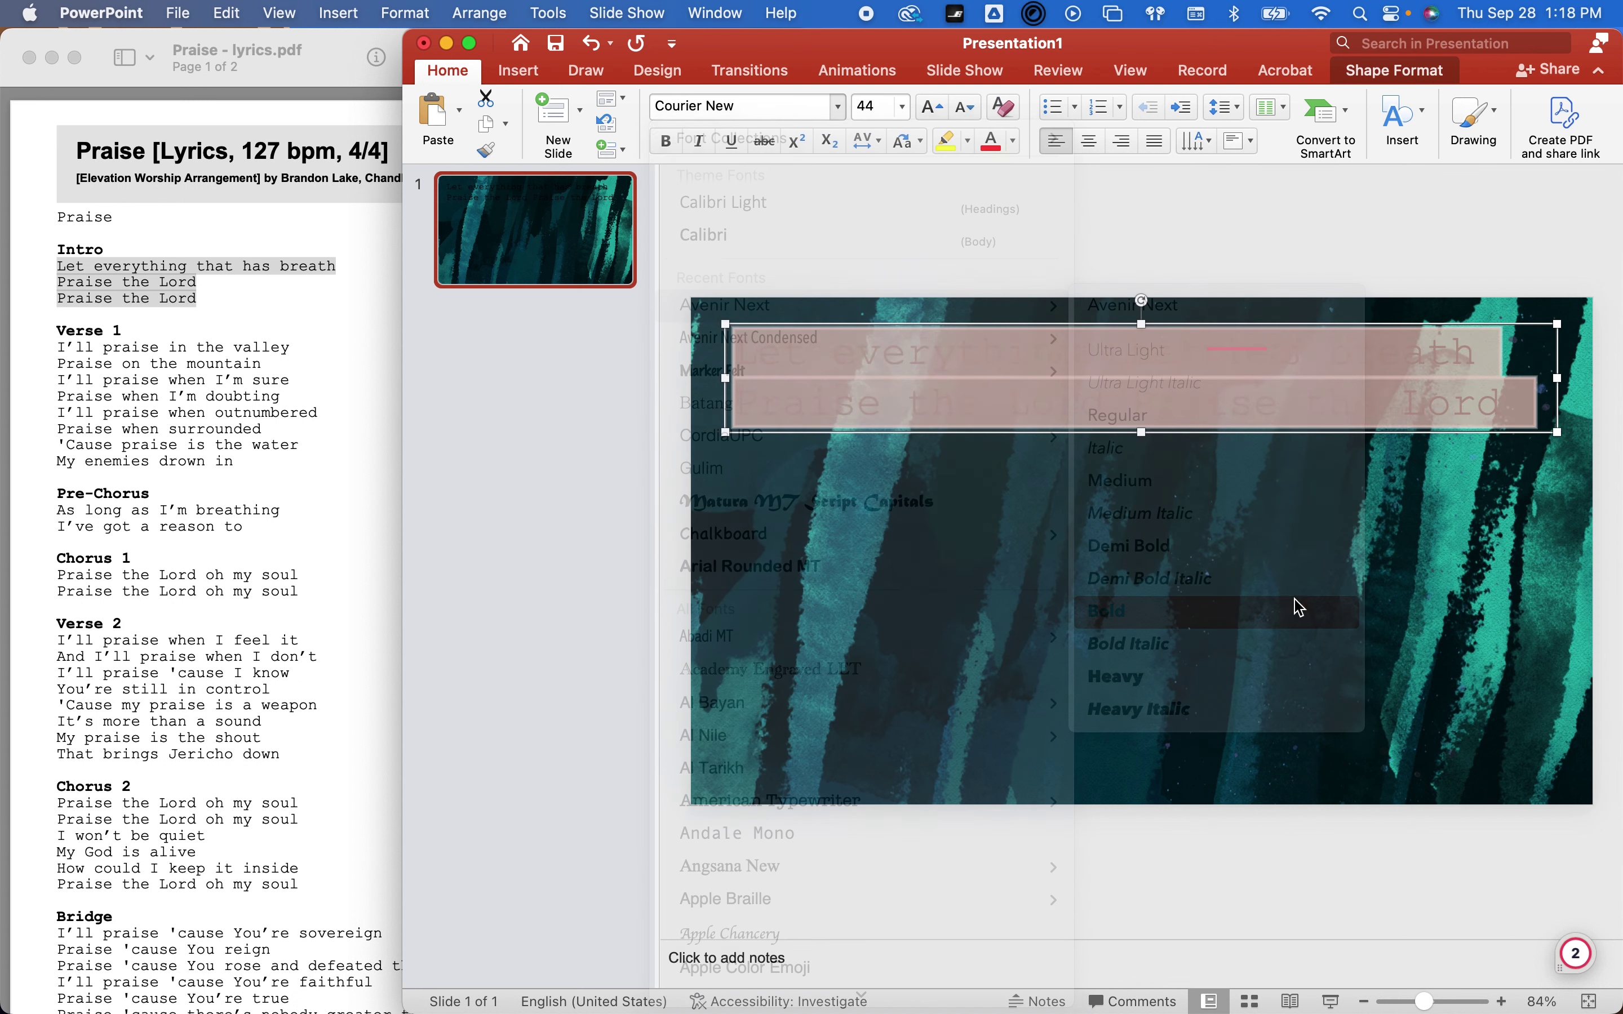
Color the lyric text white and center it in the text box
left_click(1014, 141)
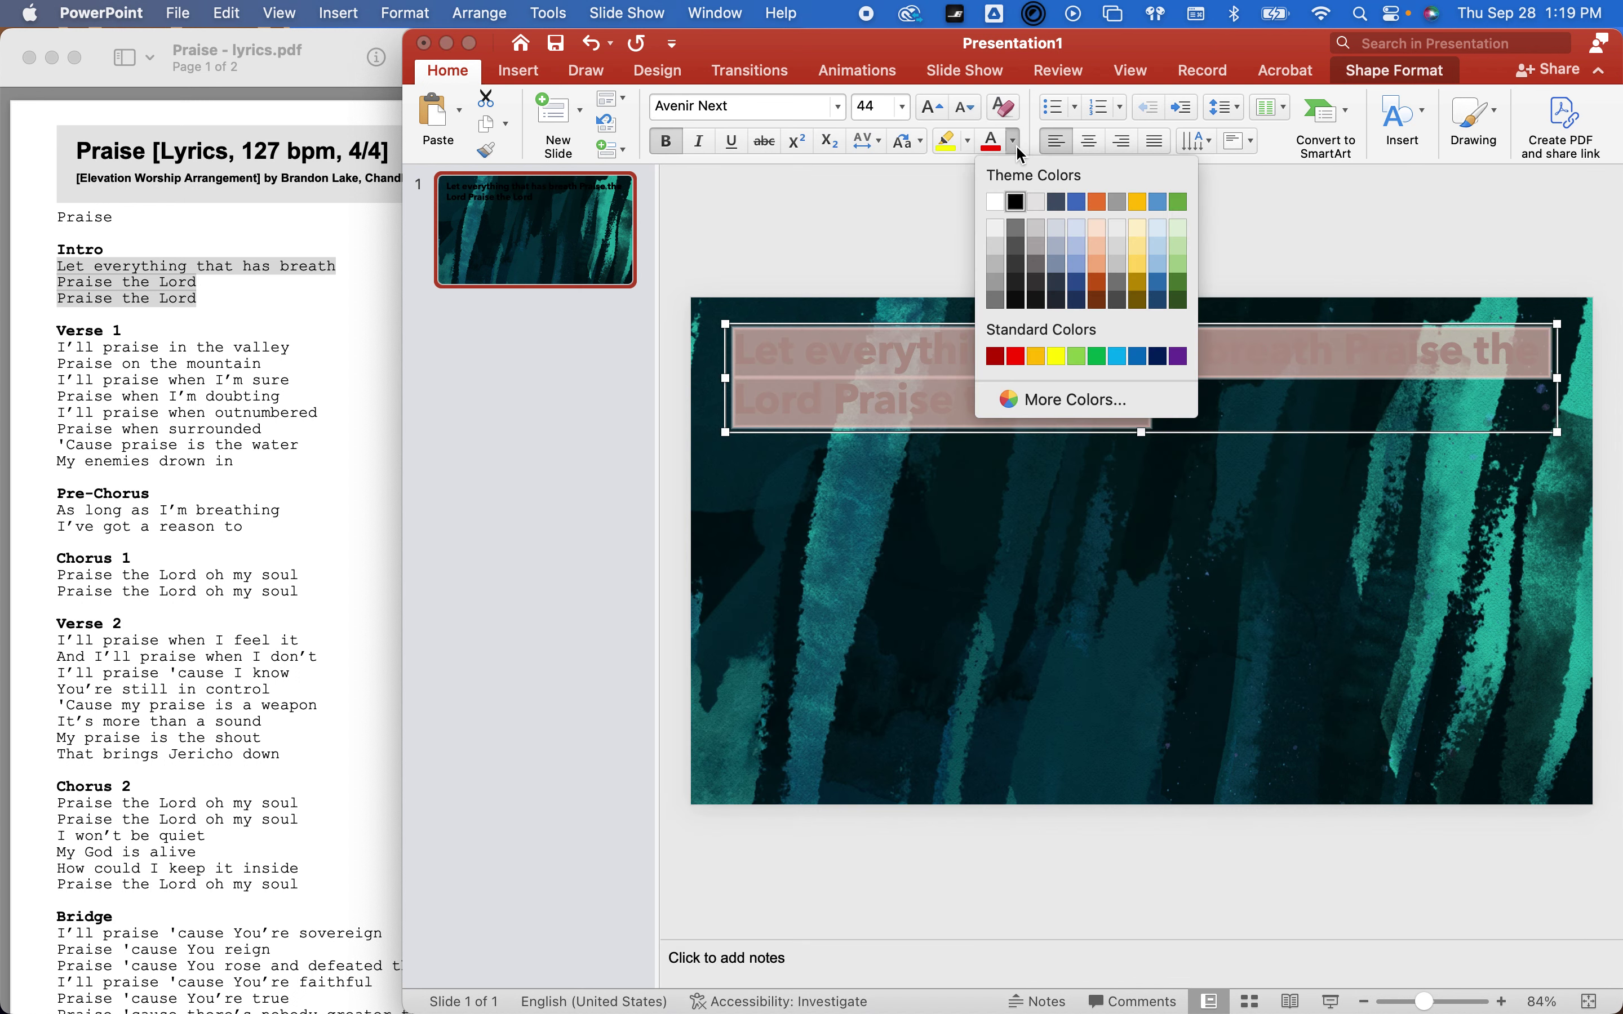
left_click(996, 202)
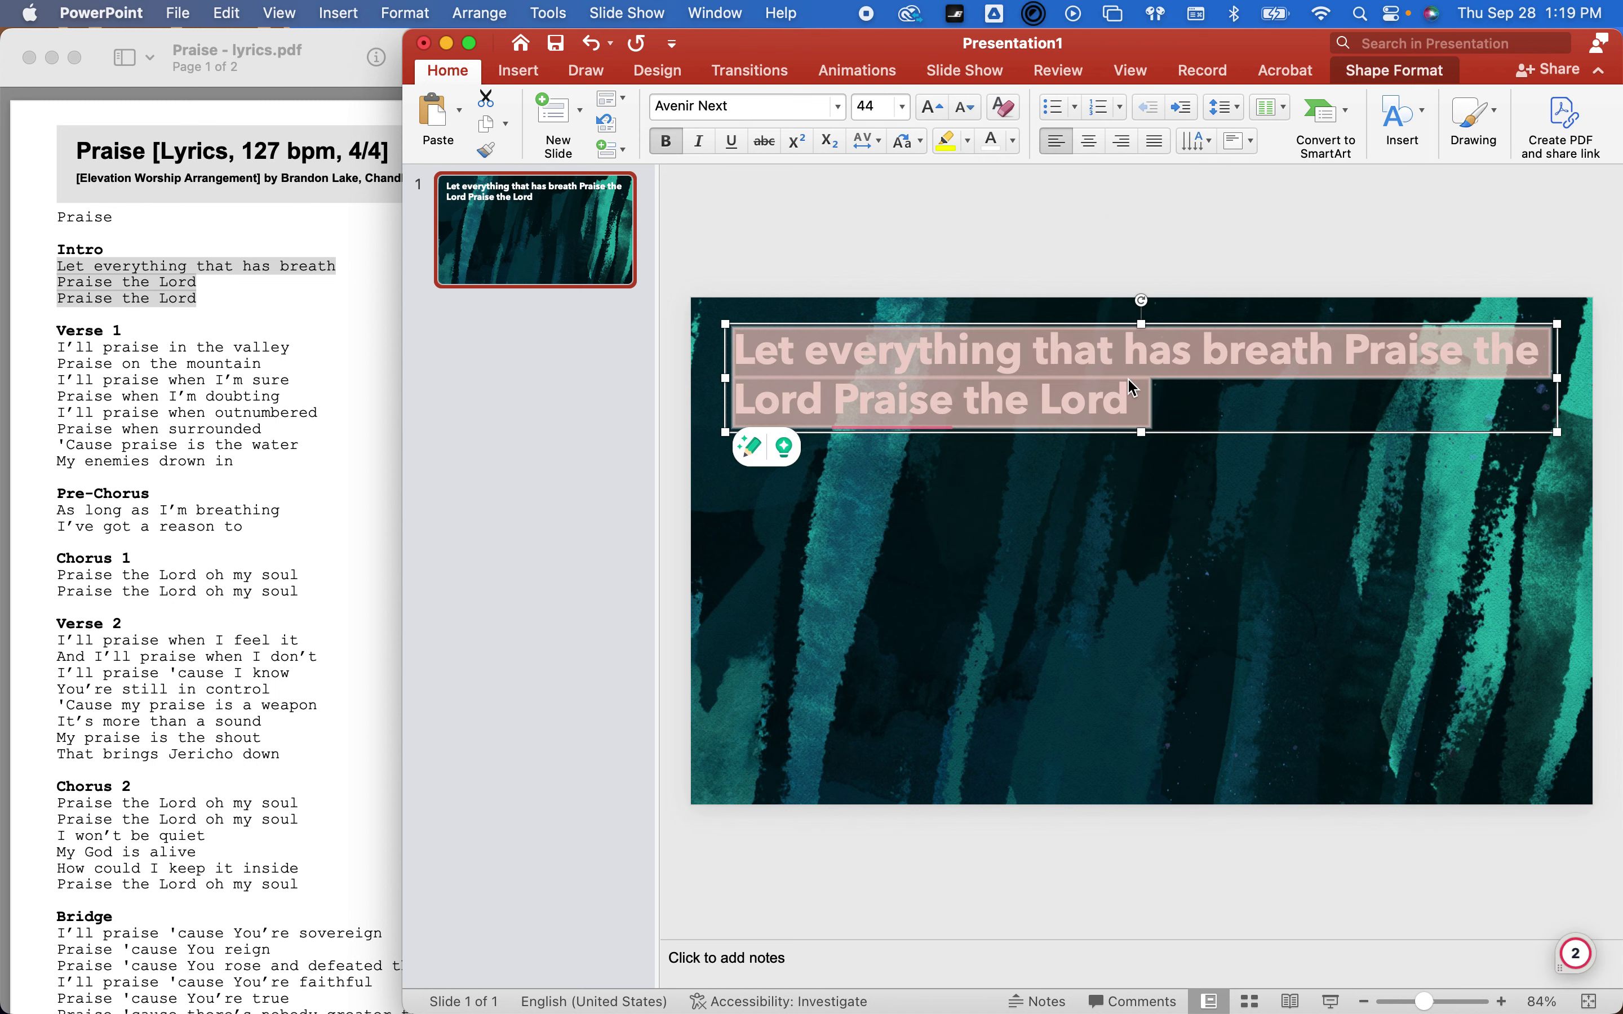
key("super+e")
Move the text box down toward the slide's middle and break the line after "breath"
left_click_drag(1058, 323, 1045, 448)
left_click(1042, 331)
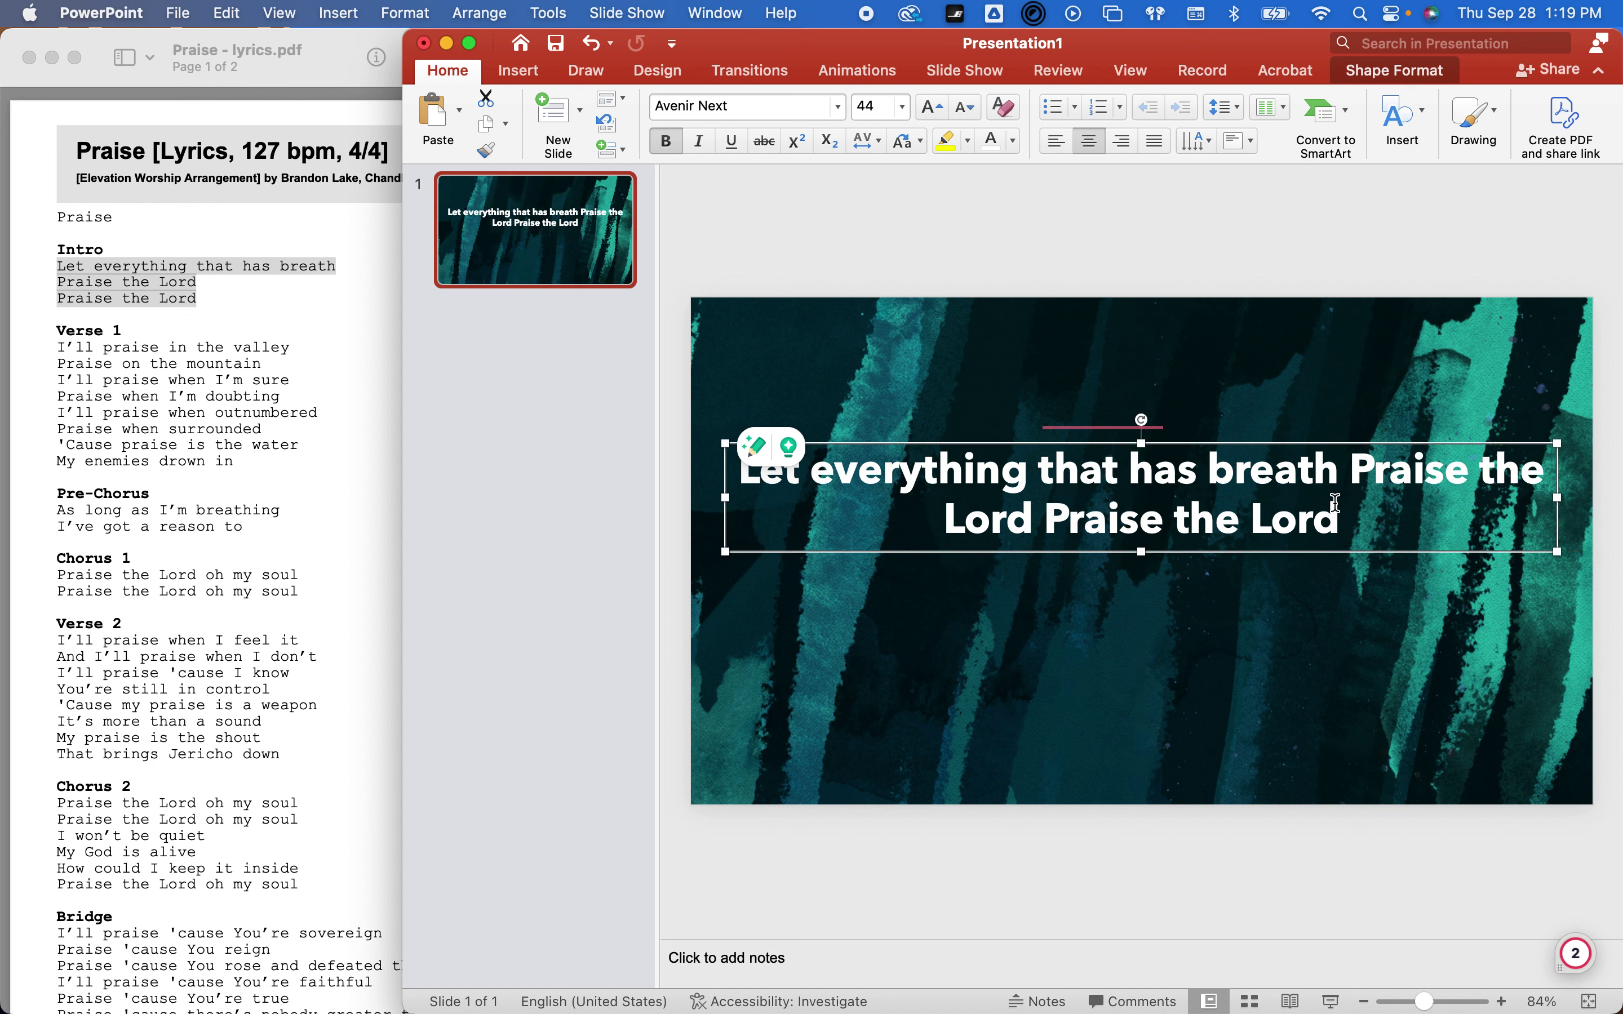
left_click(1298, 545)
key("Return")
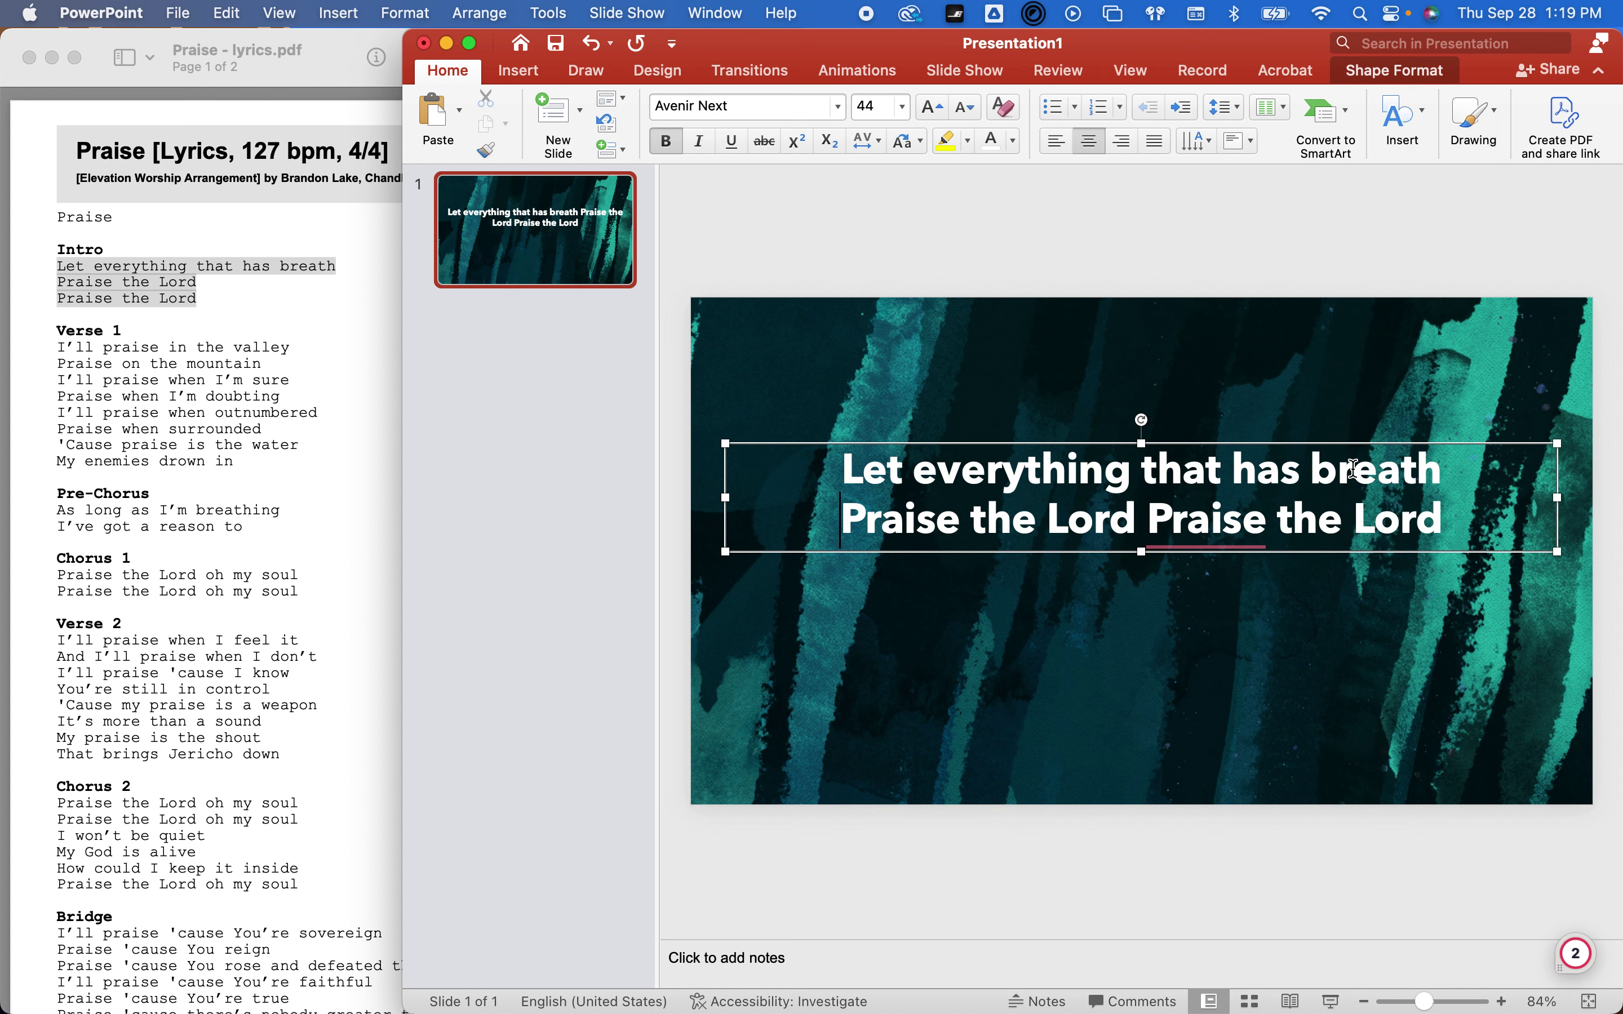
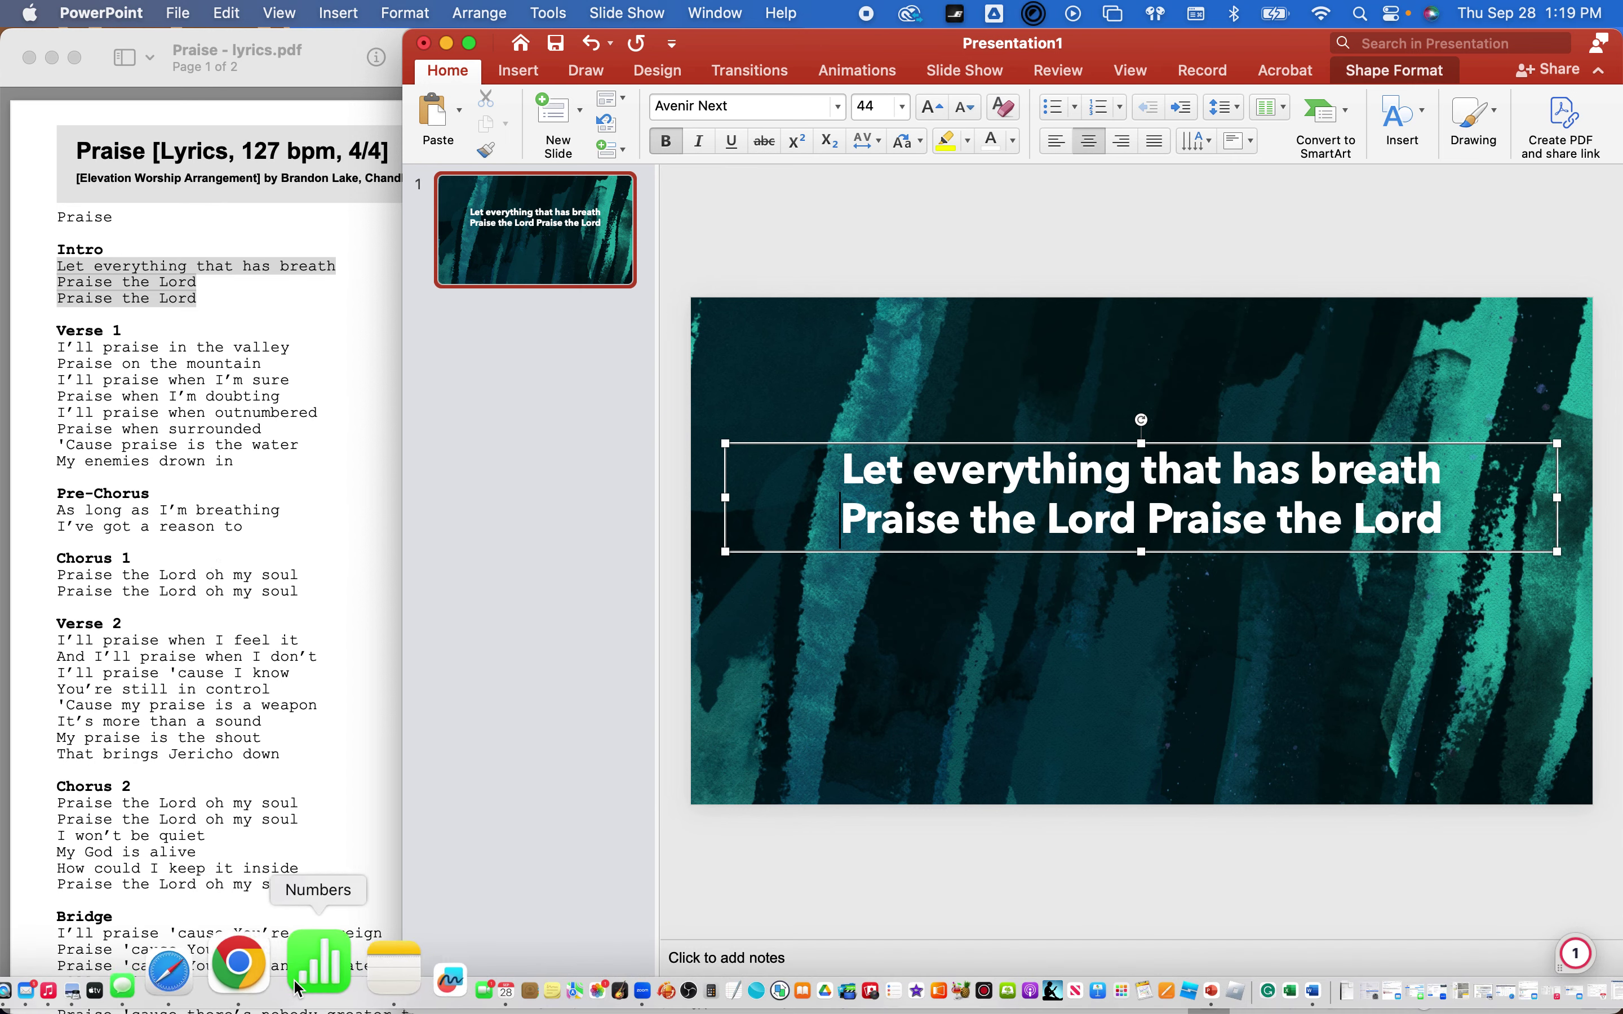
Switch to Safari and close the Praise - lyrics.pdf preview in Planning Center to get back to the song's files
left_click(247, 986)
left_click(622, 57)
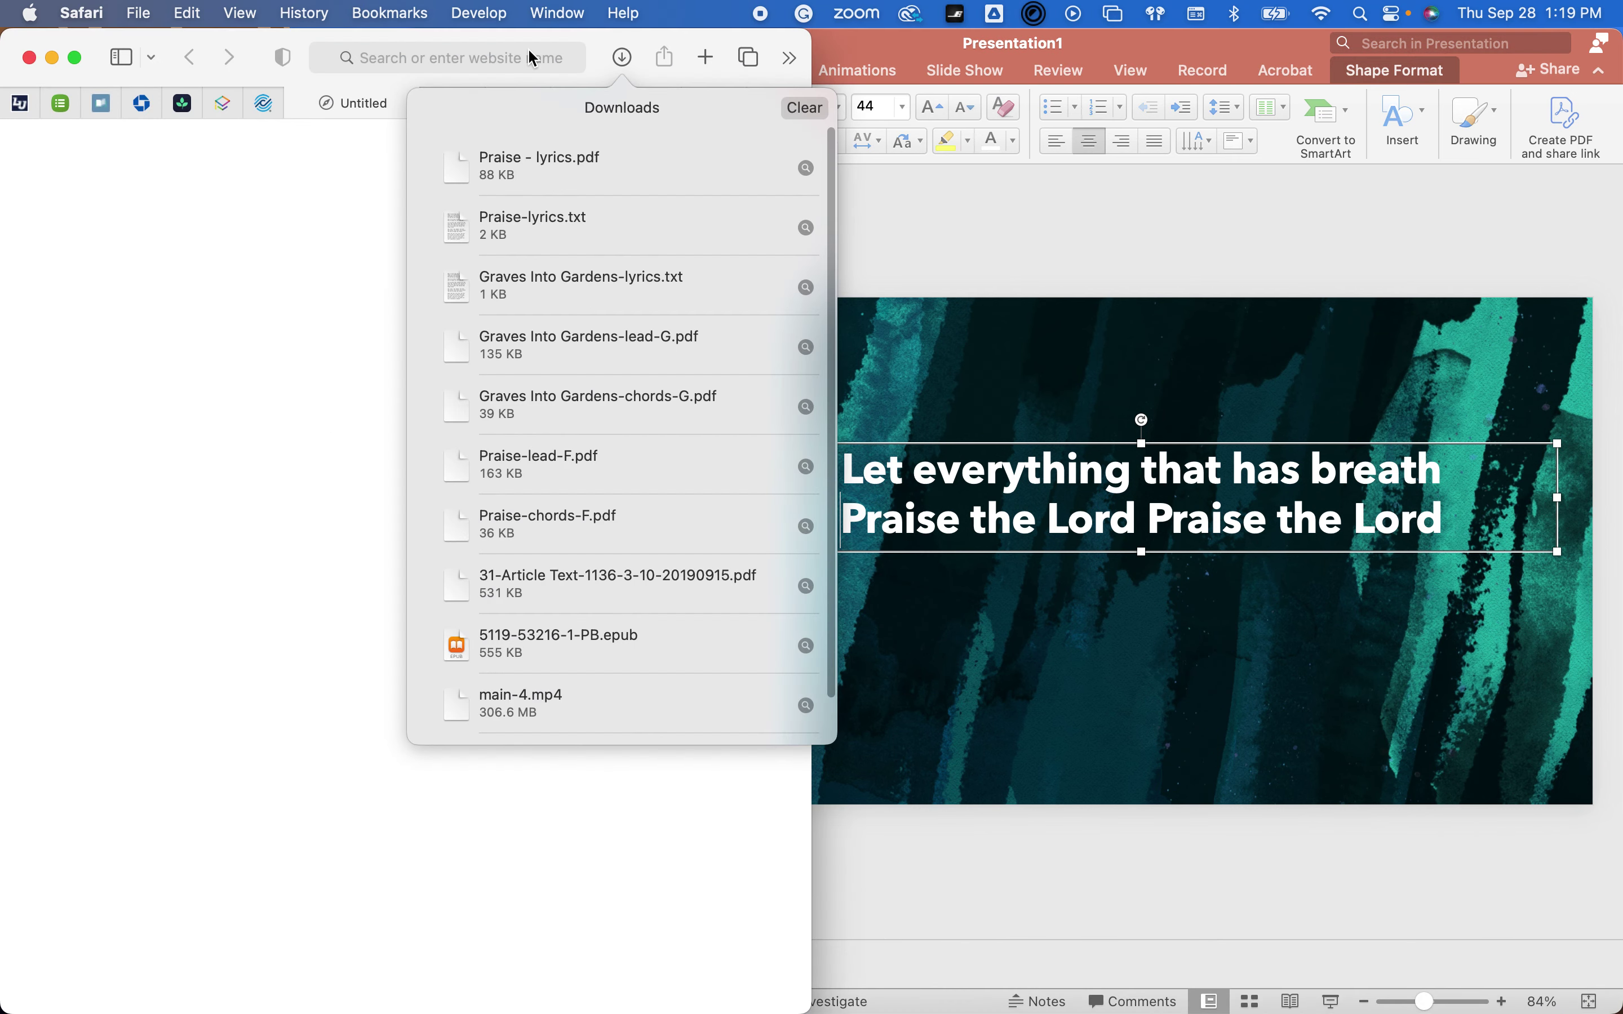
left_click(61, 104)
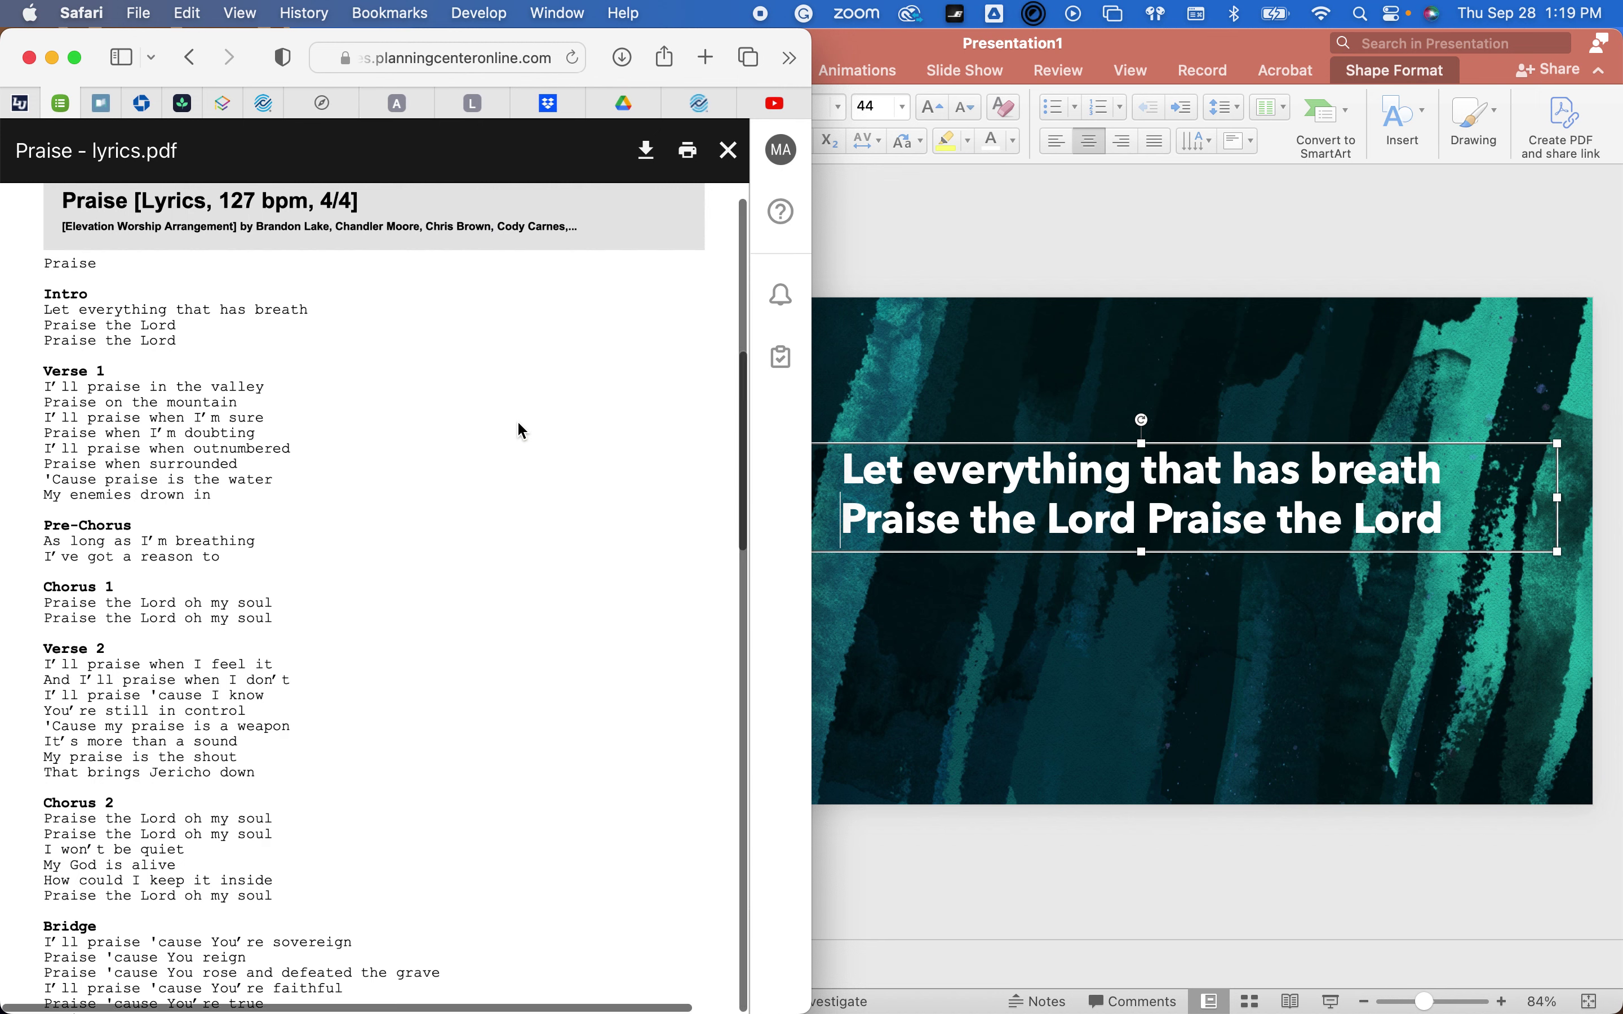
left_click(730, 150)
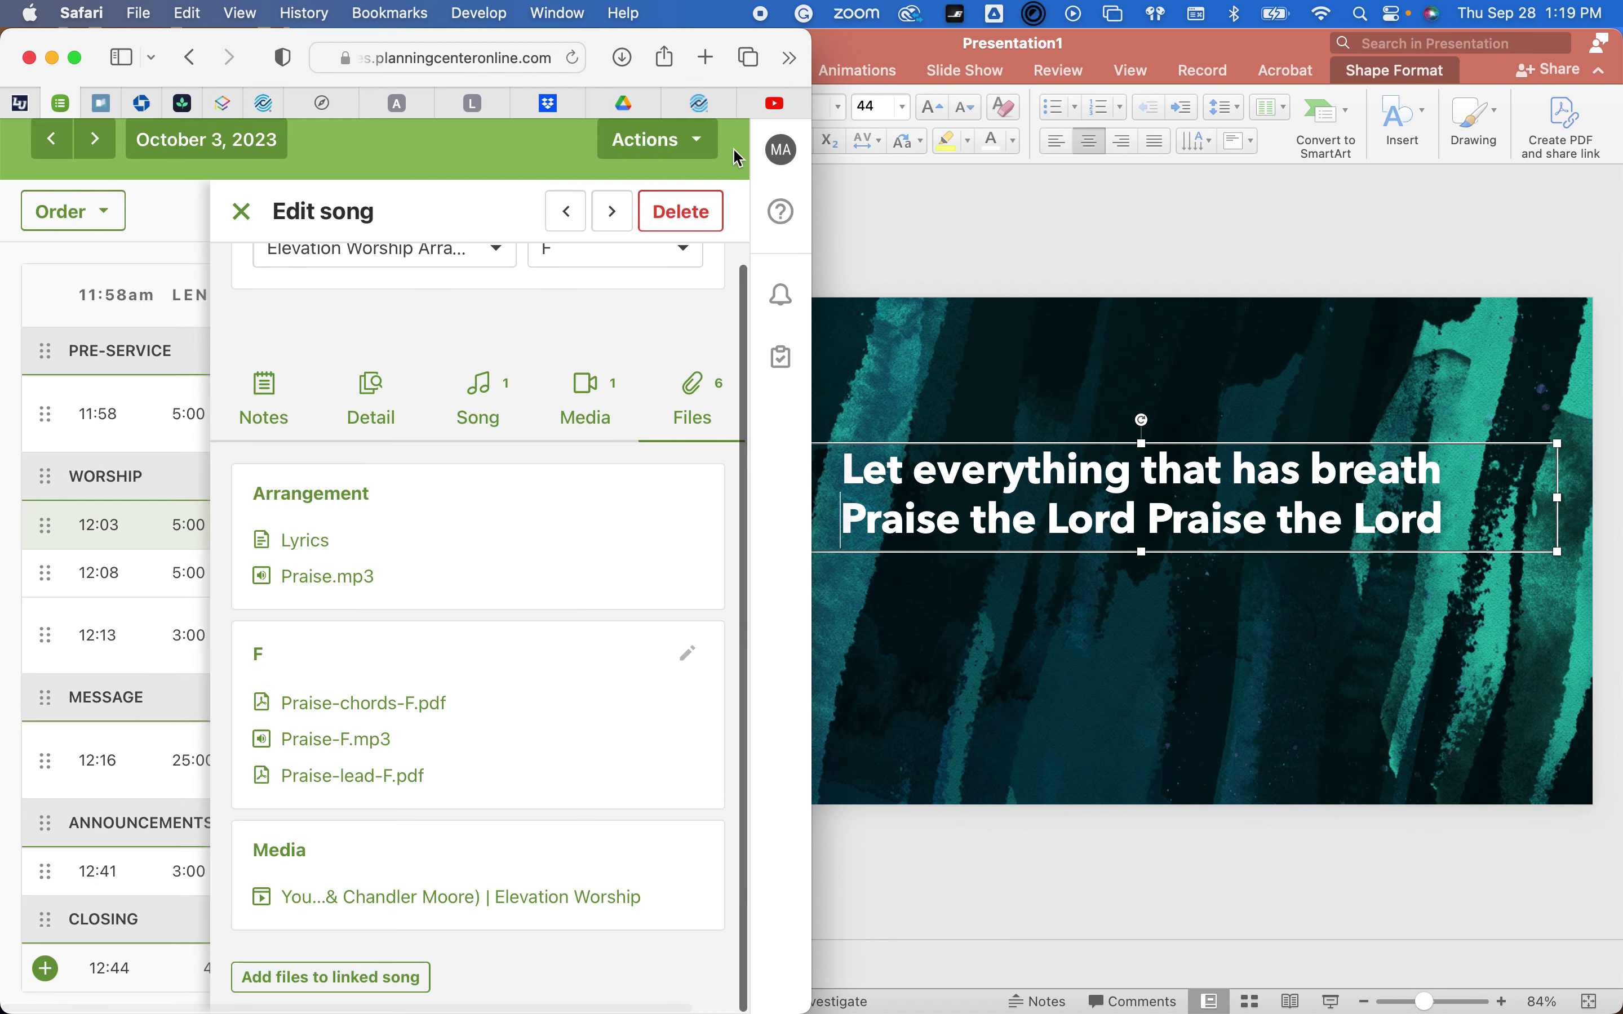
Play the start of Praise.mp3 from the arrangement files, stop the player and minimize the browser window
mouse_move(532, 573)
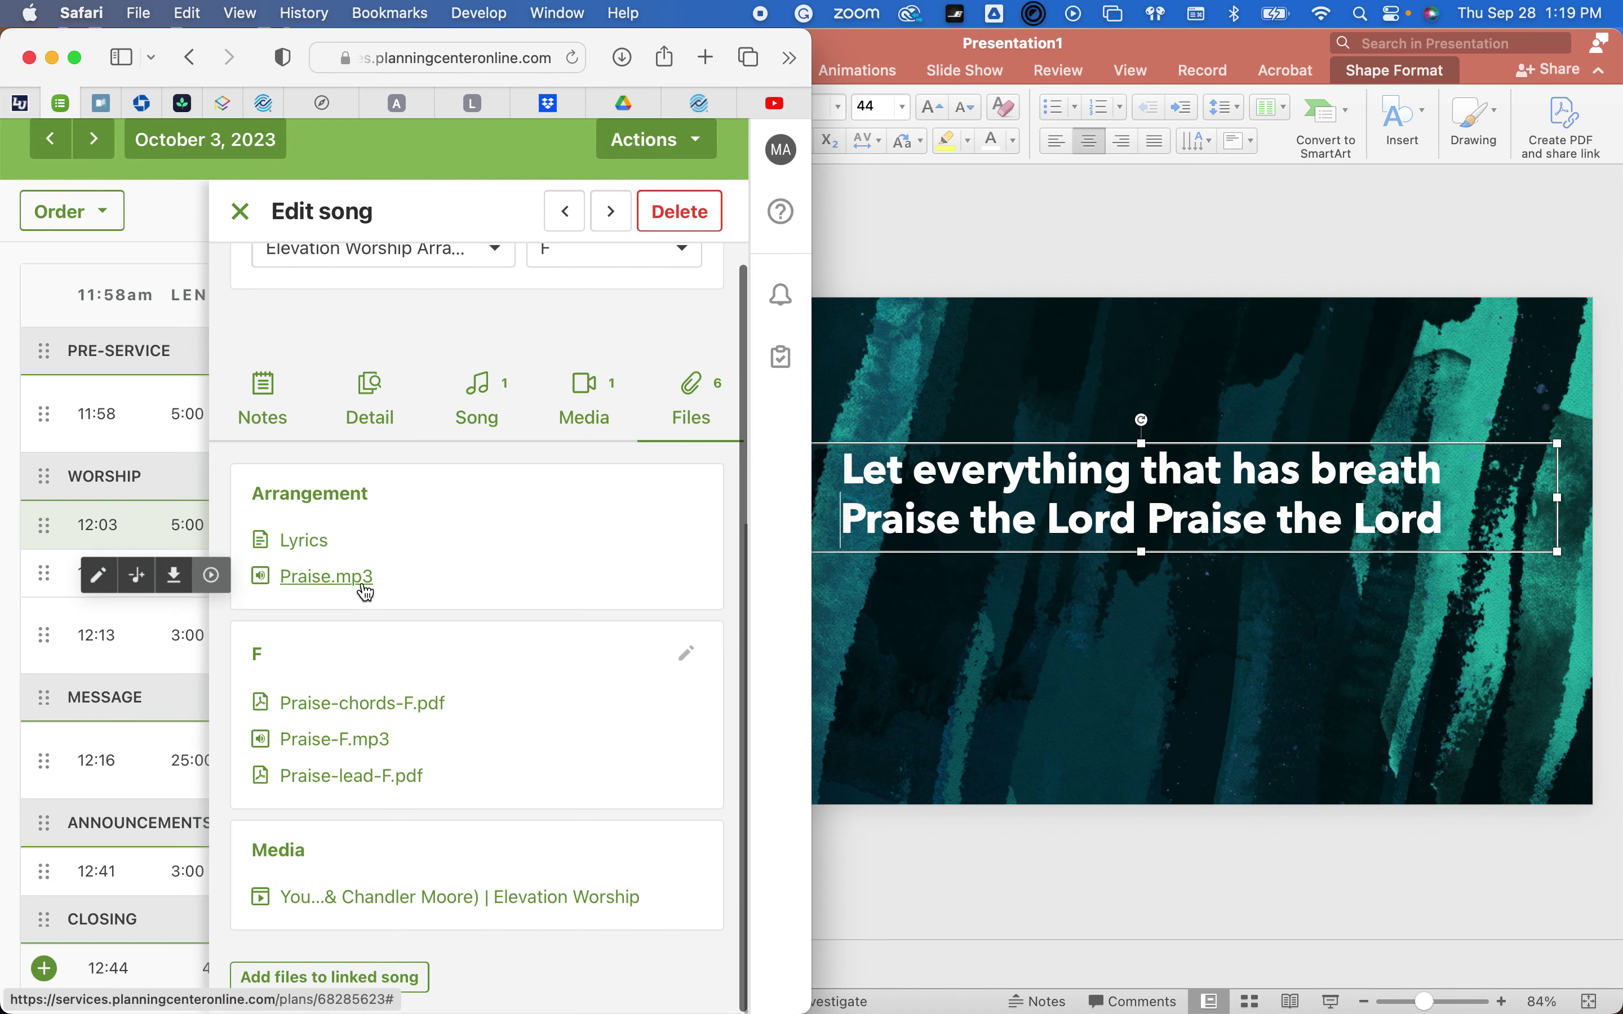
left_click(212, 577)
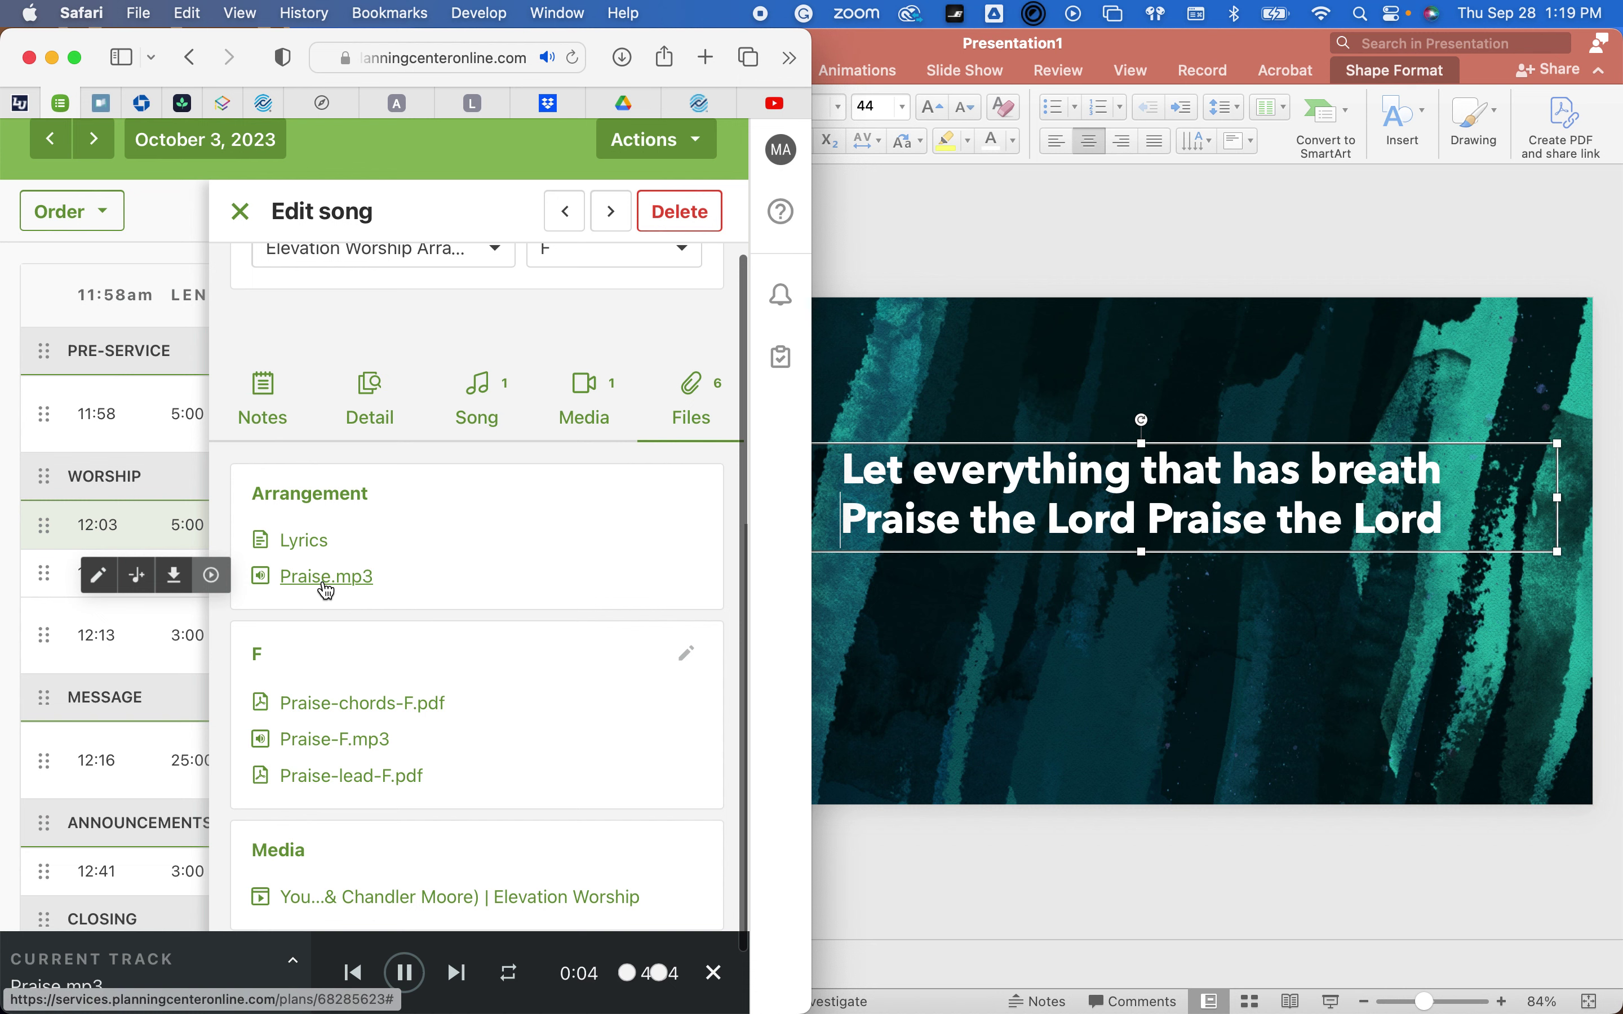
left_click(404, 973)
left_click(714, 973)
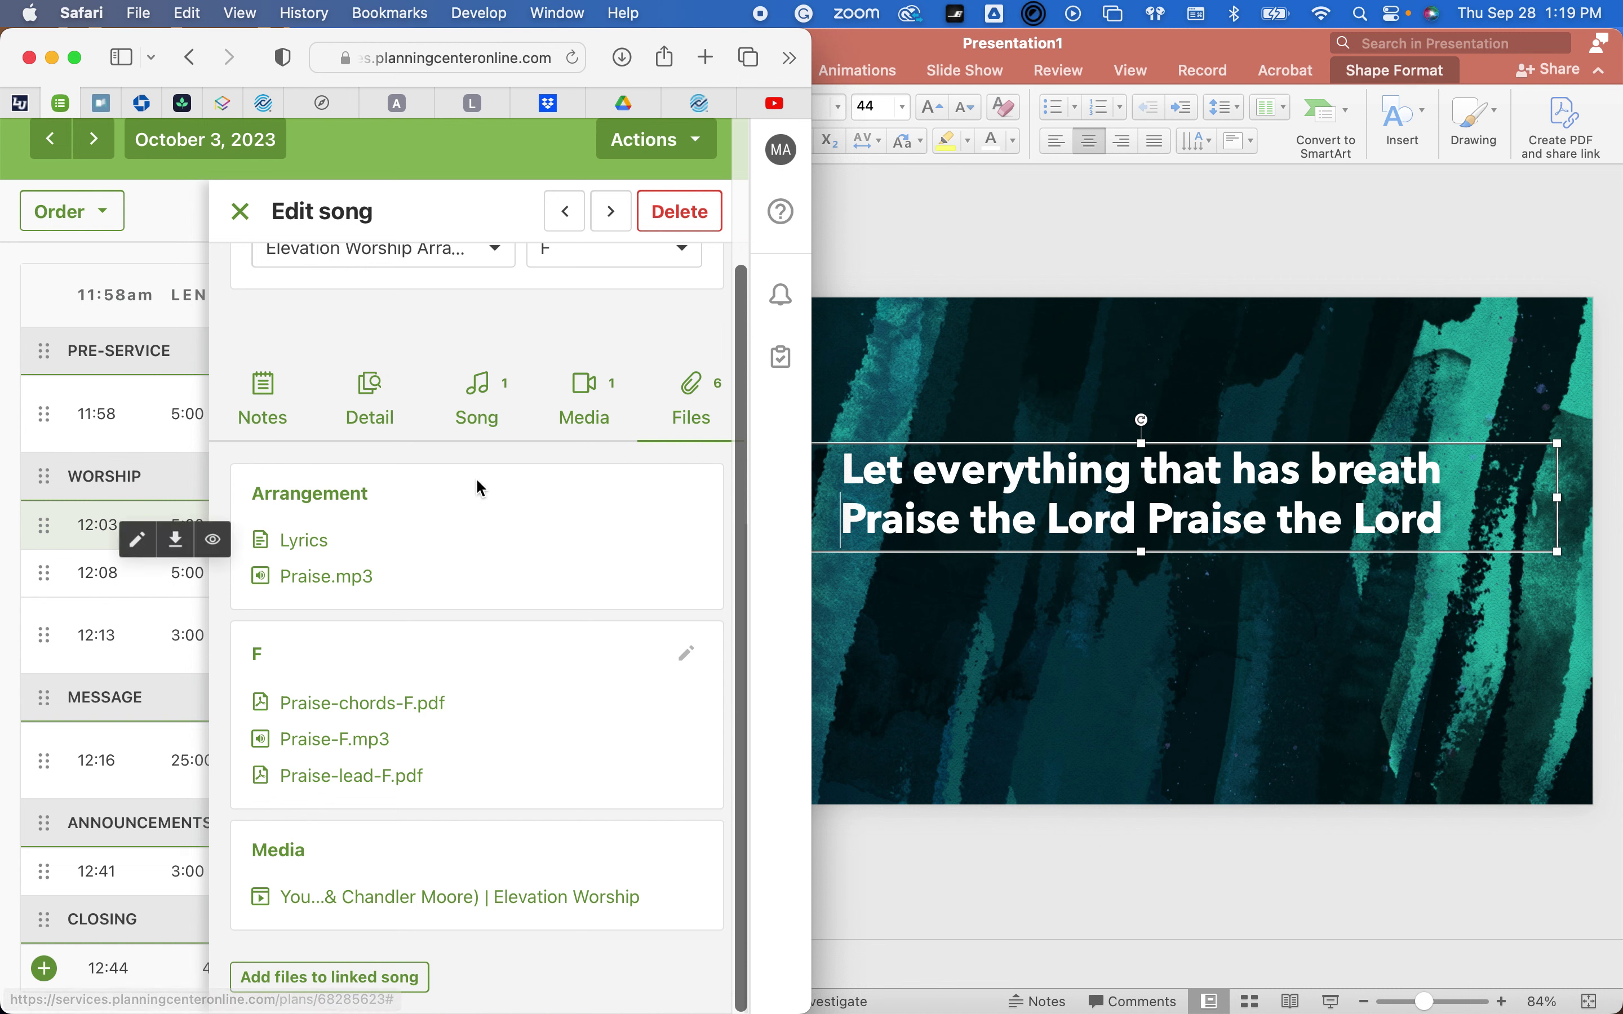
left_click(52, 59)
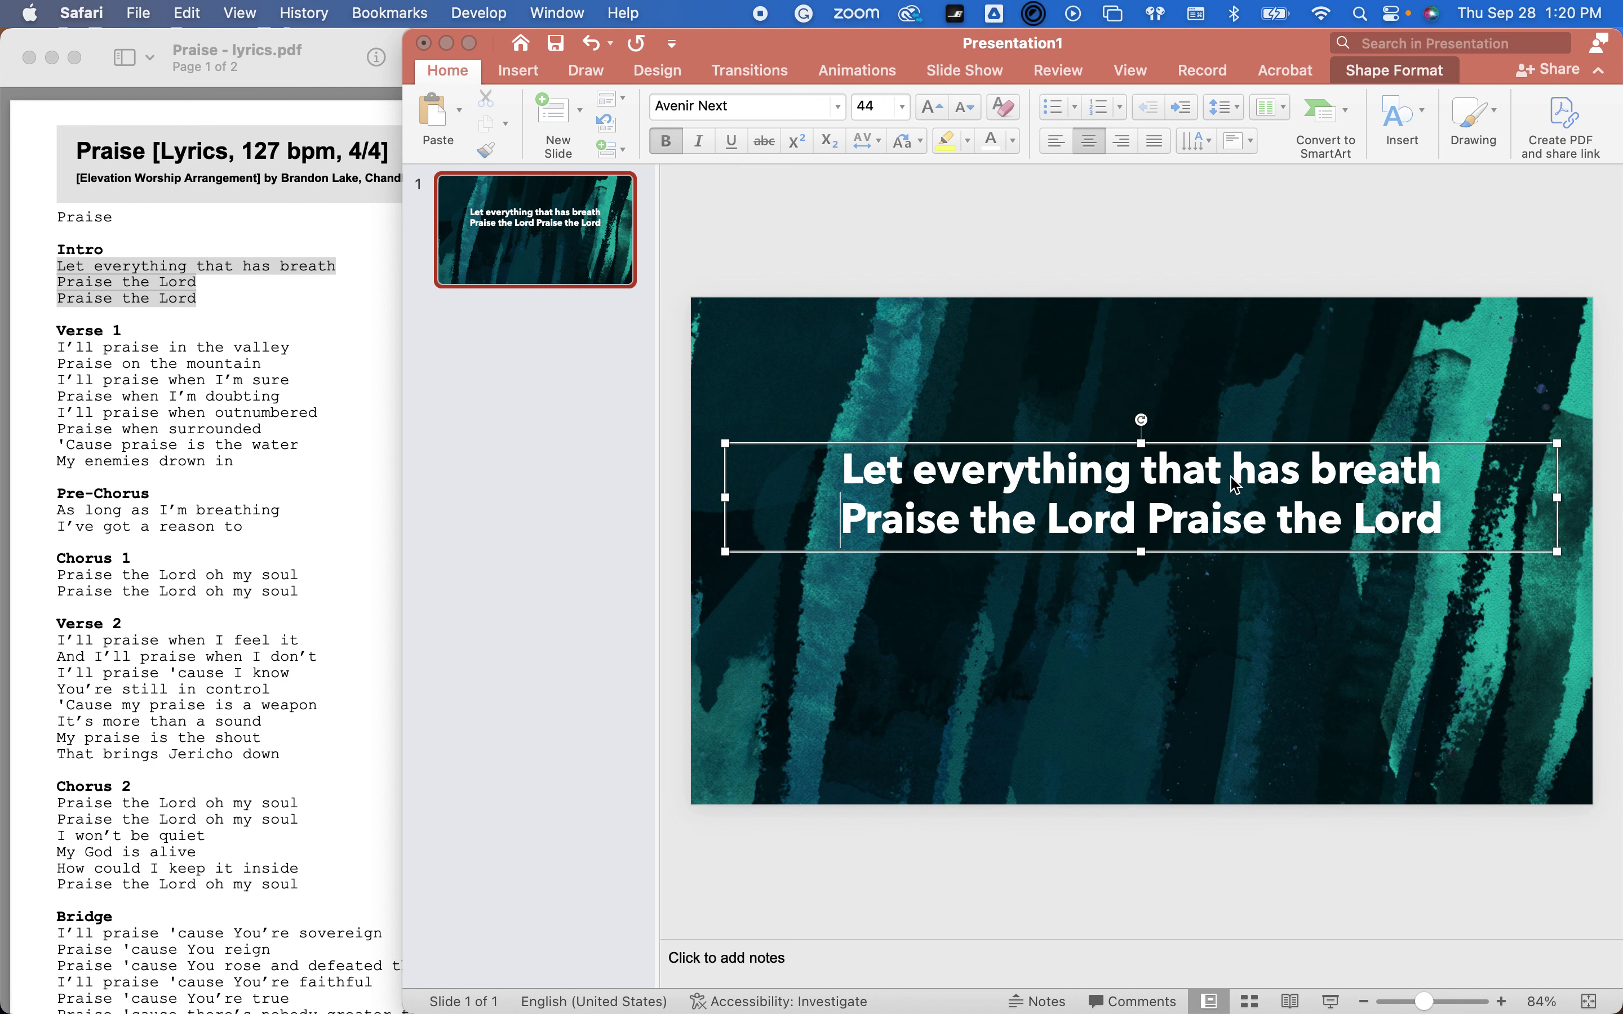
Return to PowerPoint, enlarge both lyric lines to 54 pt and start the slide show
left_click(1305, 619)
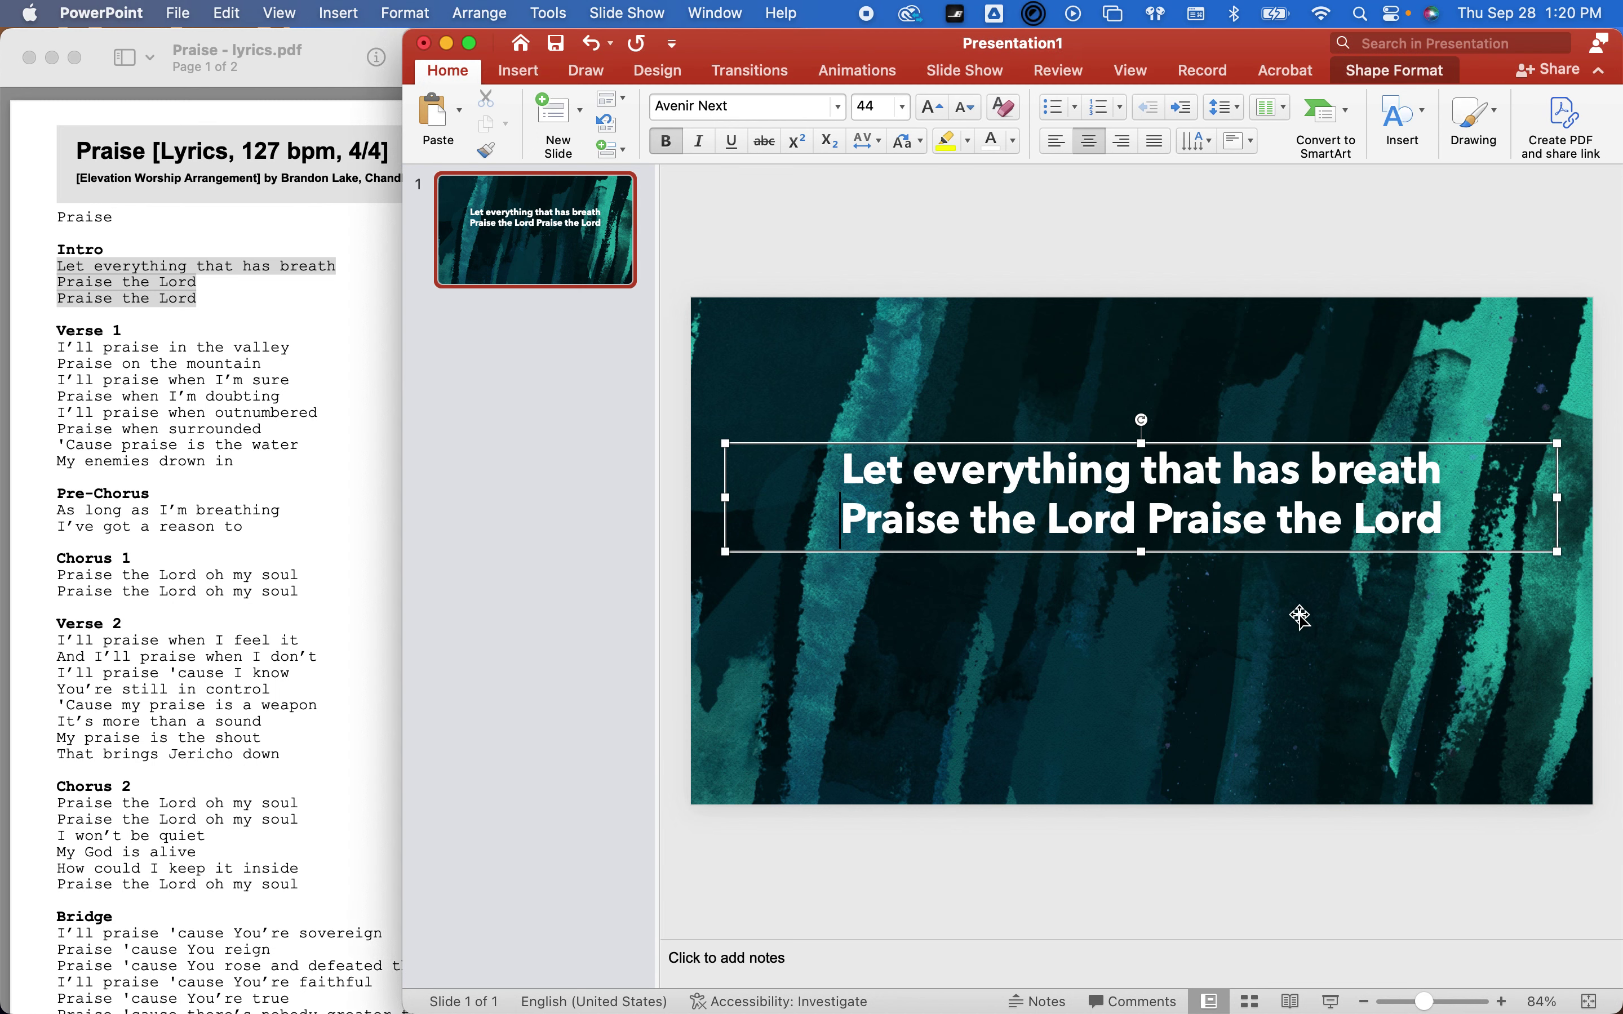
triple_click(1219, 504)
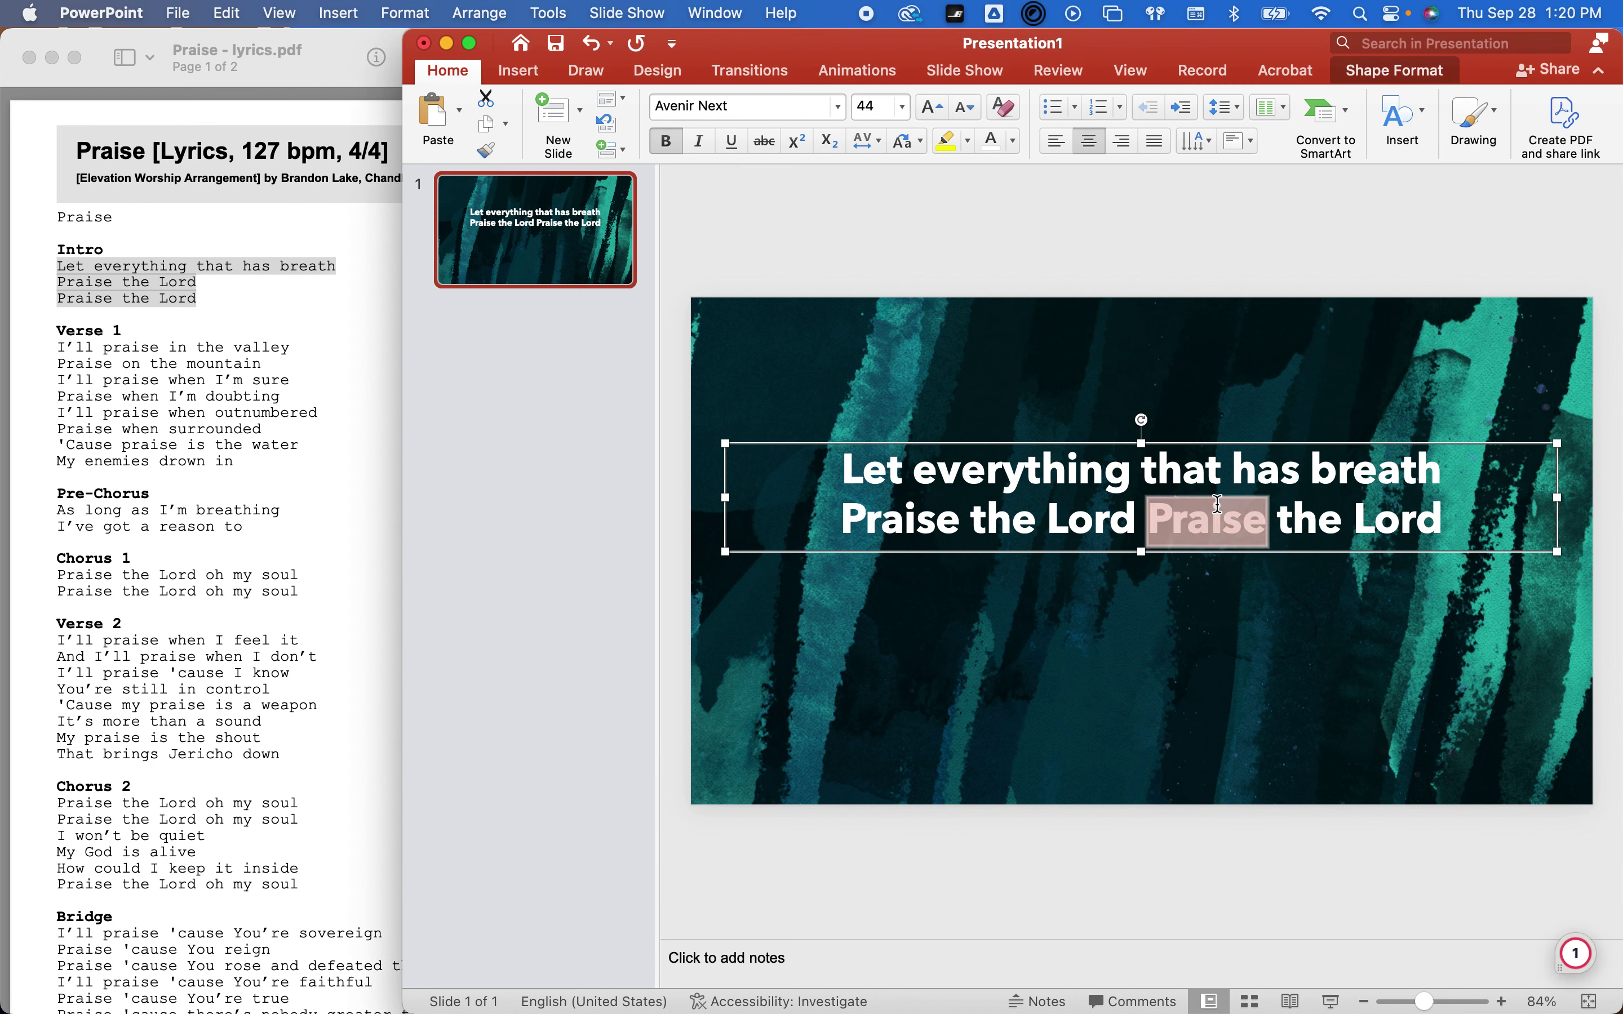
left_click(903, 106)
left_click(918, 535)
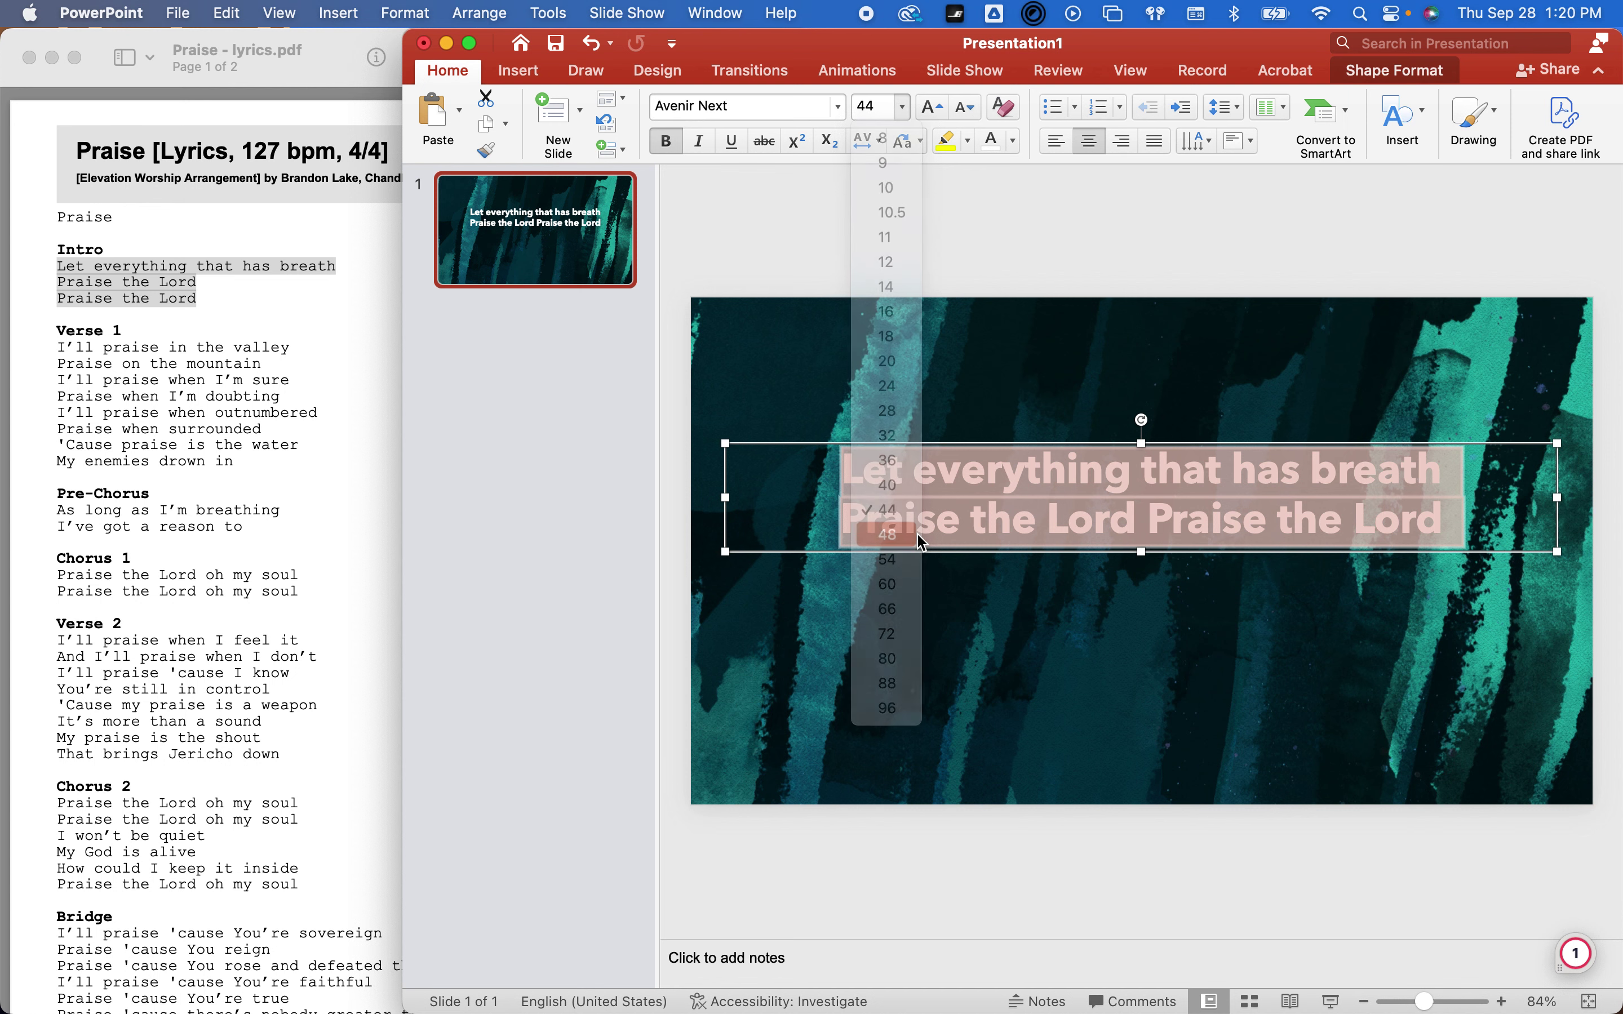
left_click(903, 107)
left_click(887, 559)
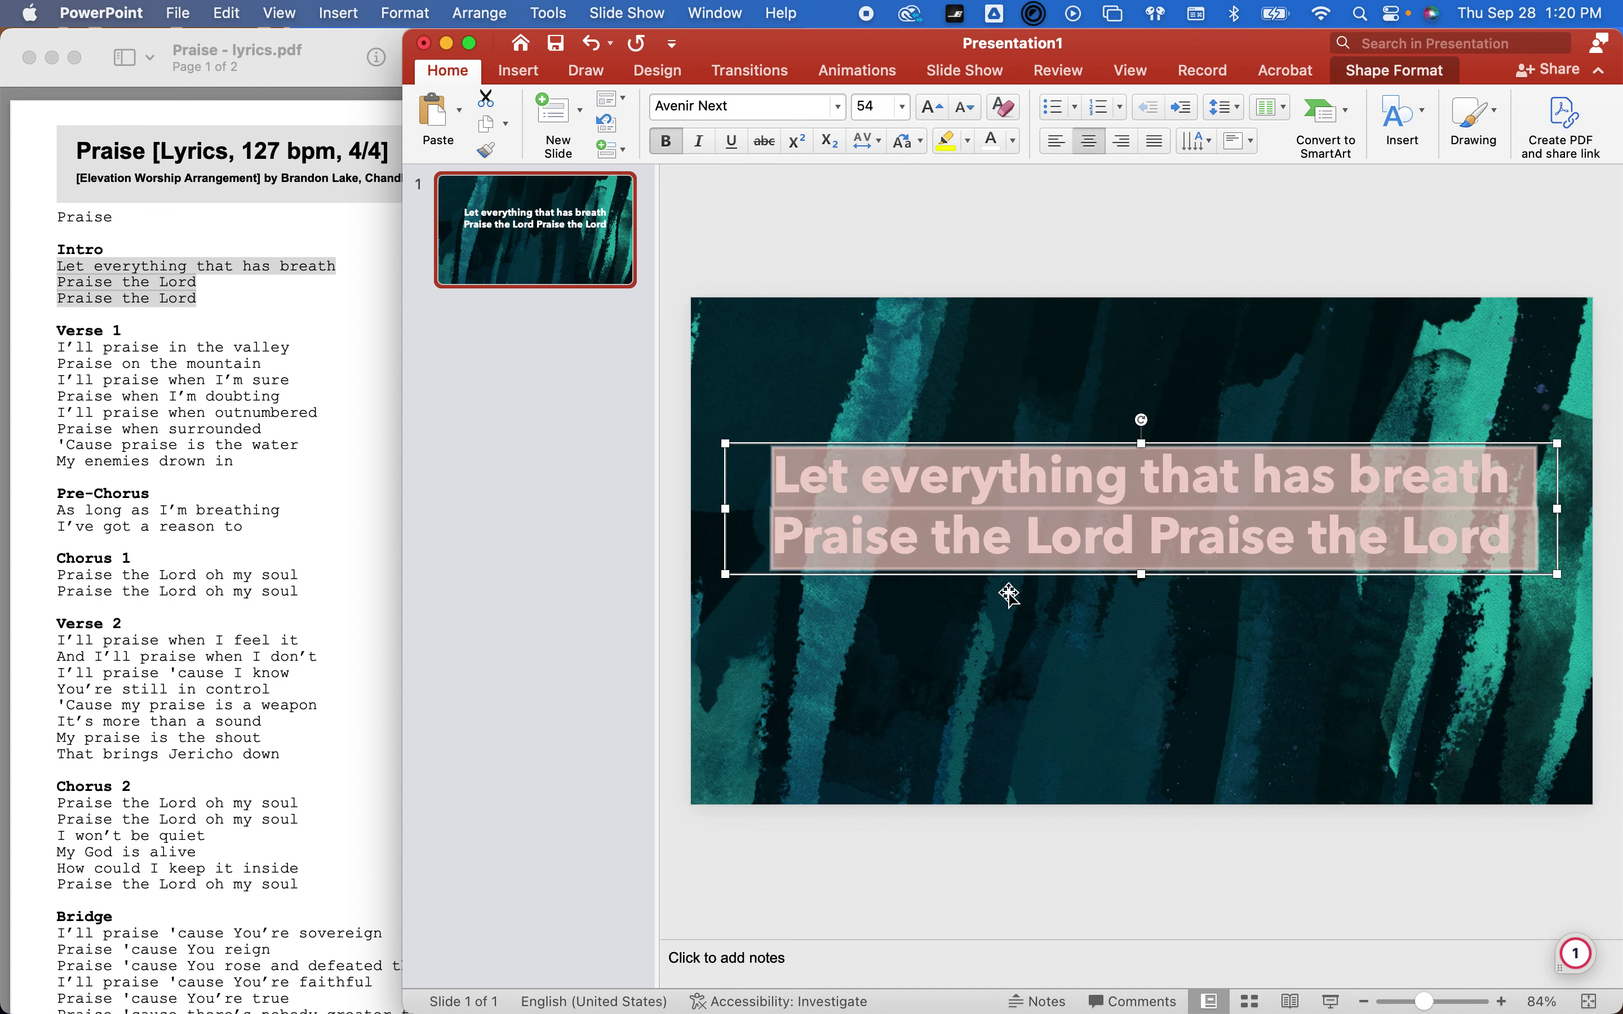
left_click(1073, 625)
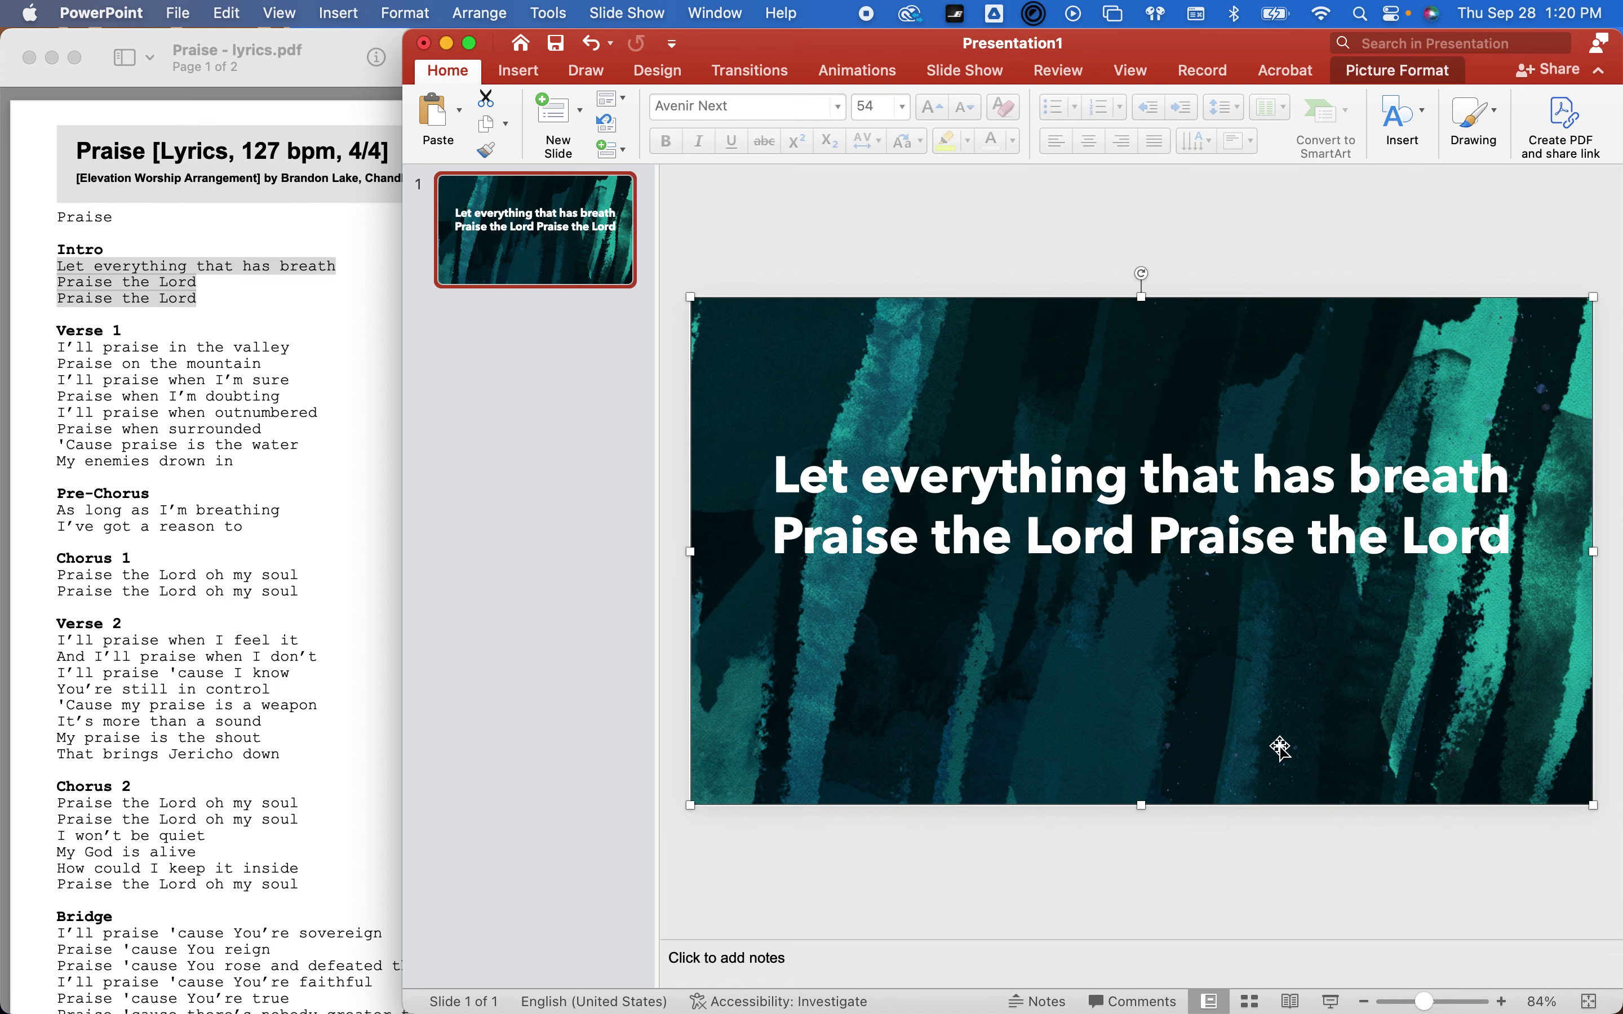
key("super+shift+Return")
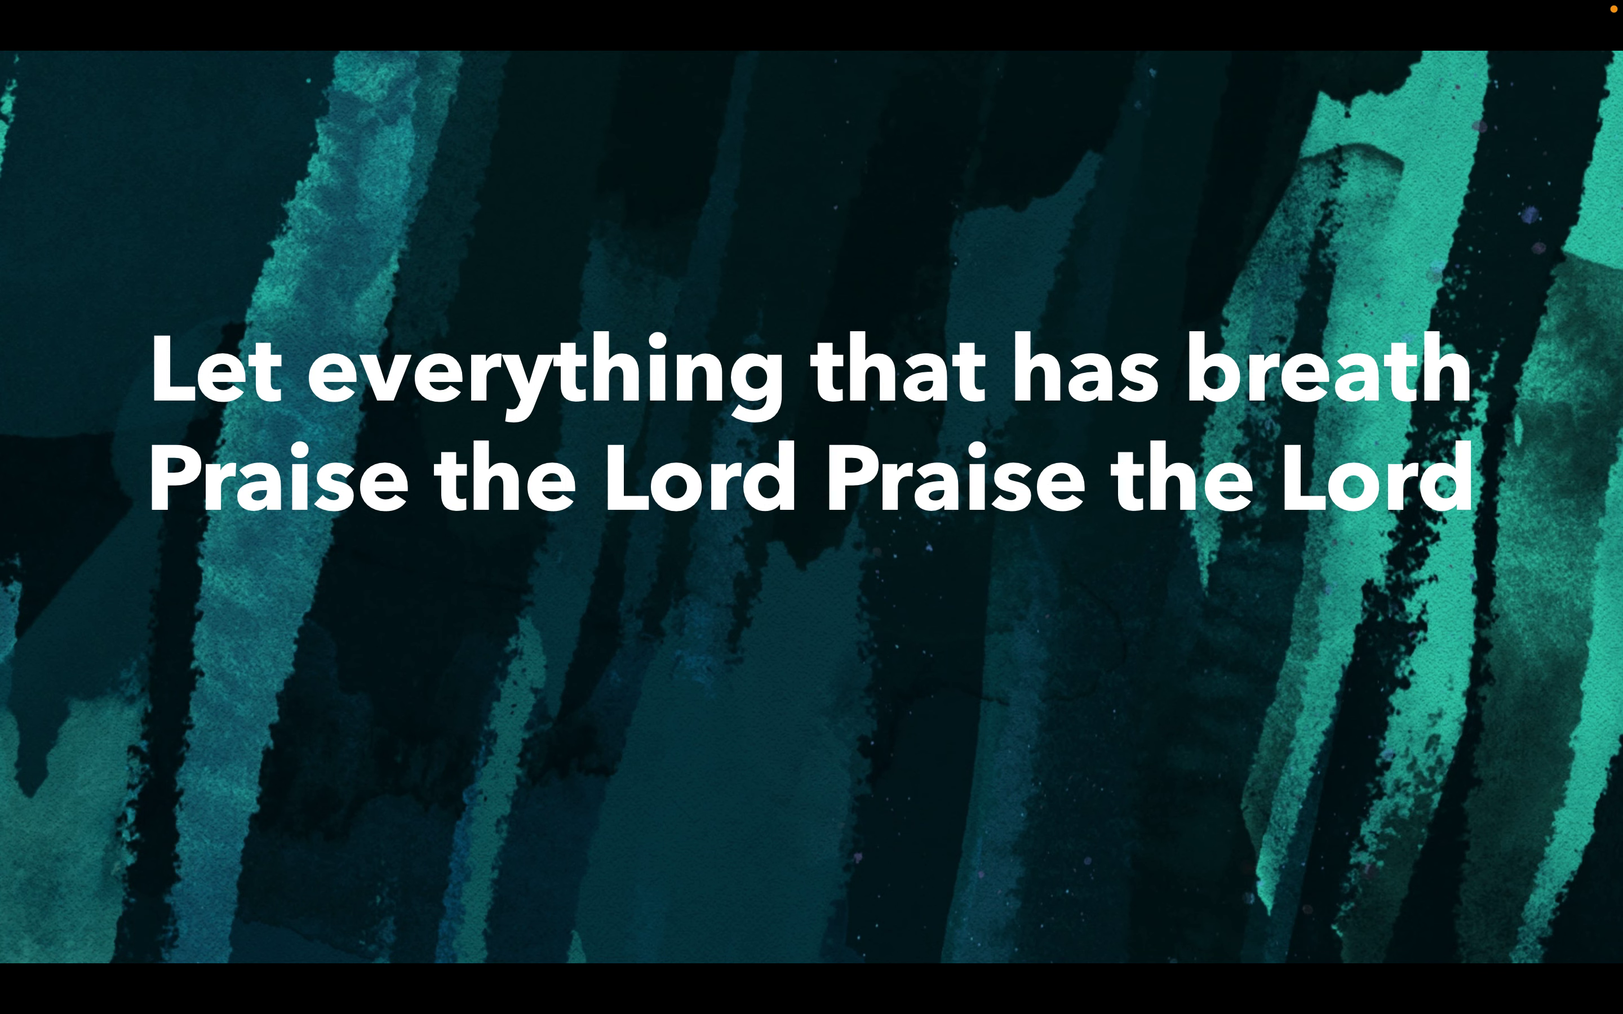
End the slide show and duplicate the finished "Let everything that has breath" slide
key("Escape")
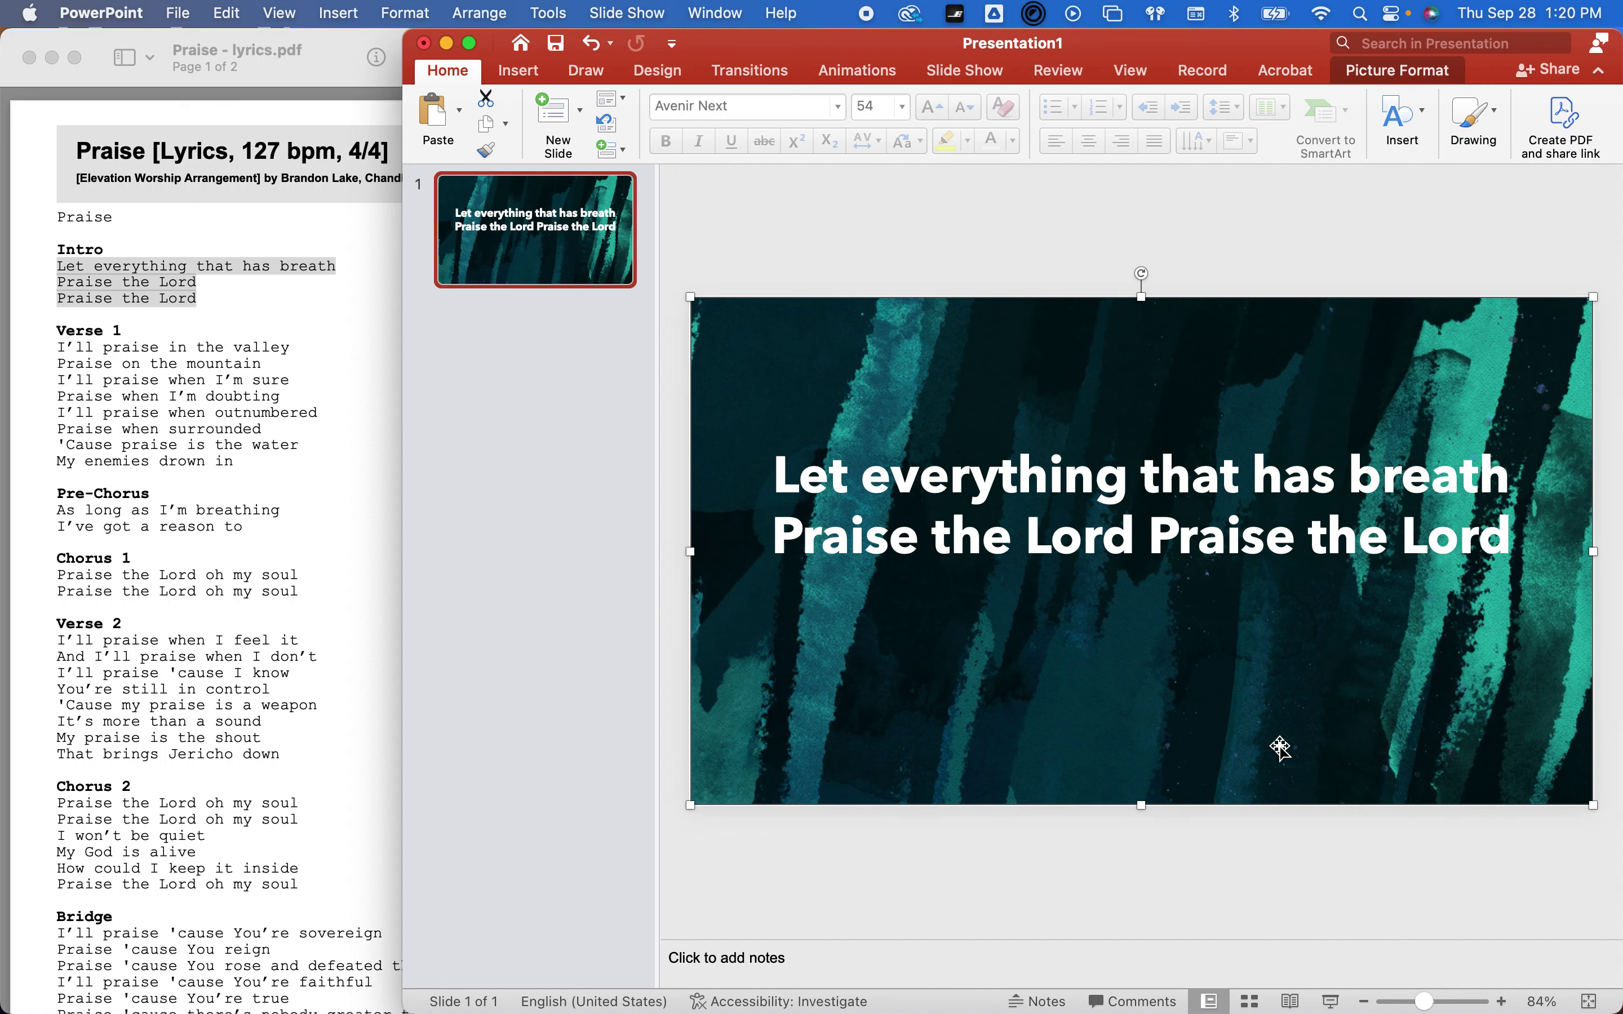
left_click(153, 373)
left_click(855, 319)
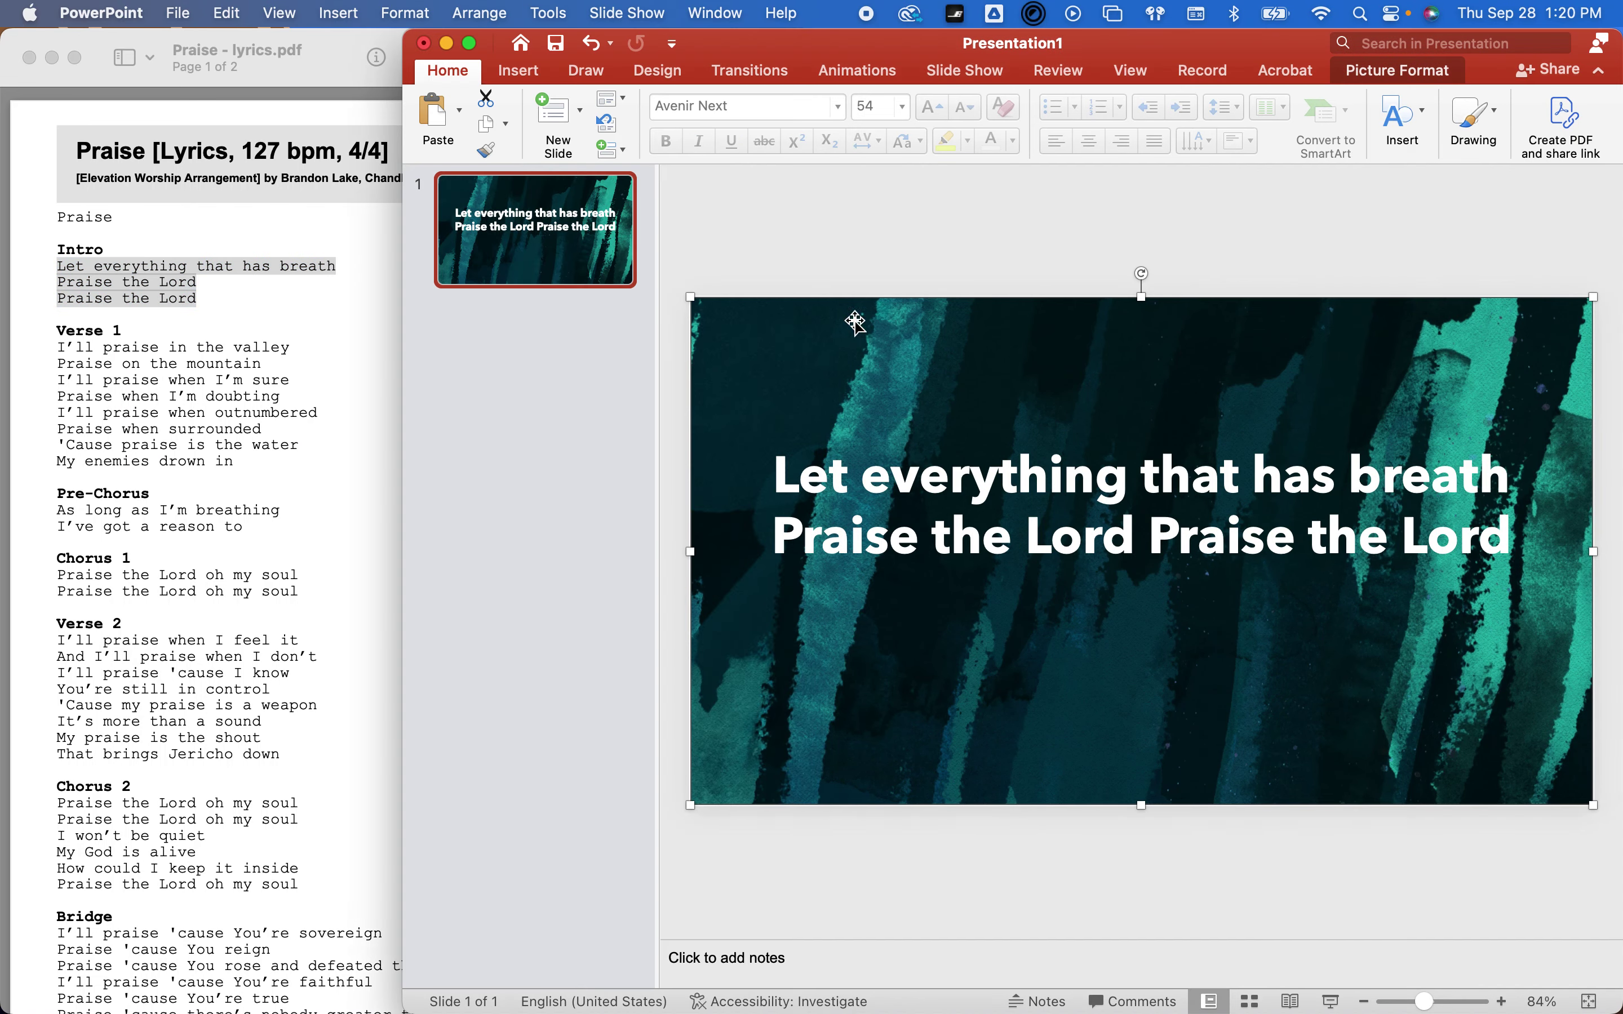
left_click(572, 265)
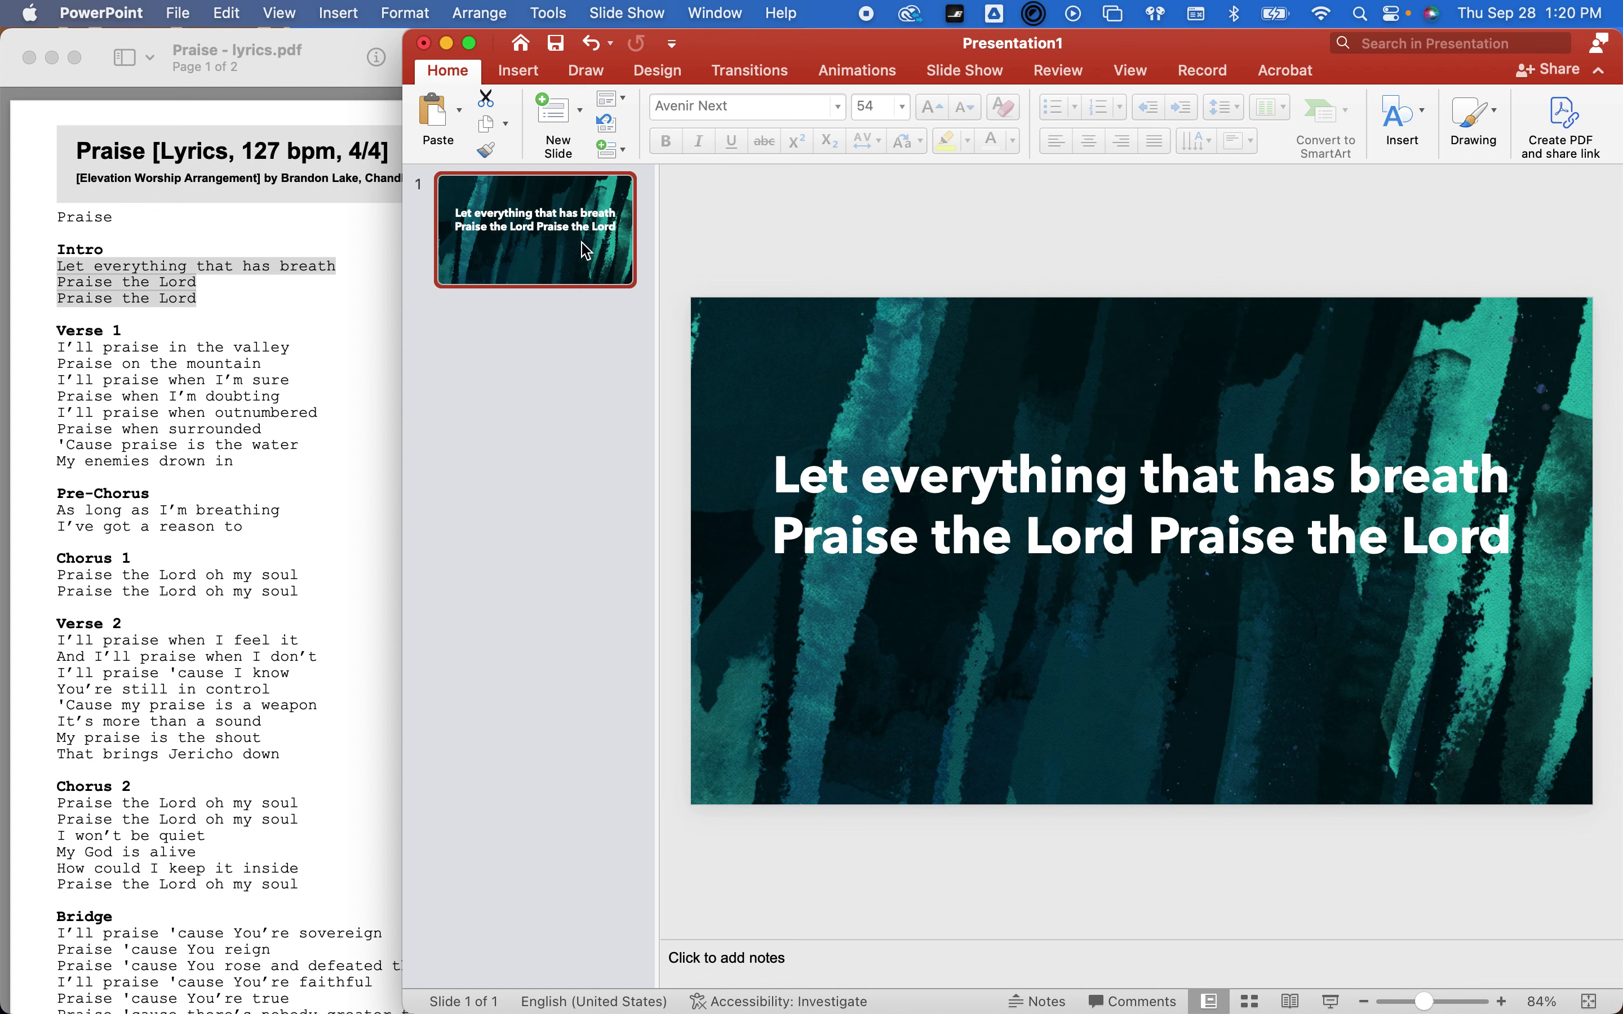
key("super+d")
Switch to Preview and copy the first four lines of Verse 1, from "I'll praise in the valley" through "Praise when I'm doubting"
left_click(187, 350)
left_click_drag(61, 350, 299, 394)
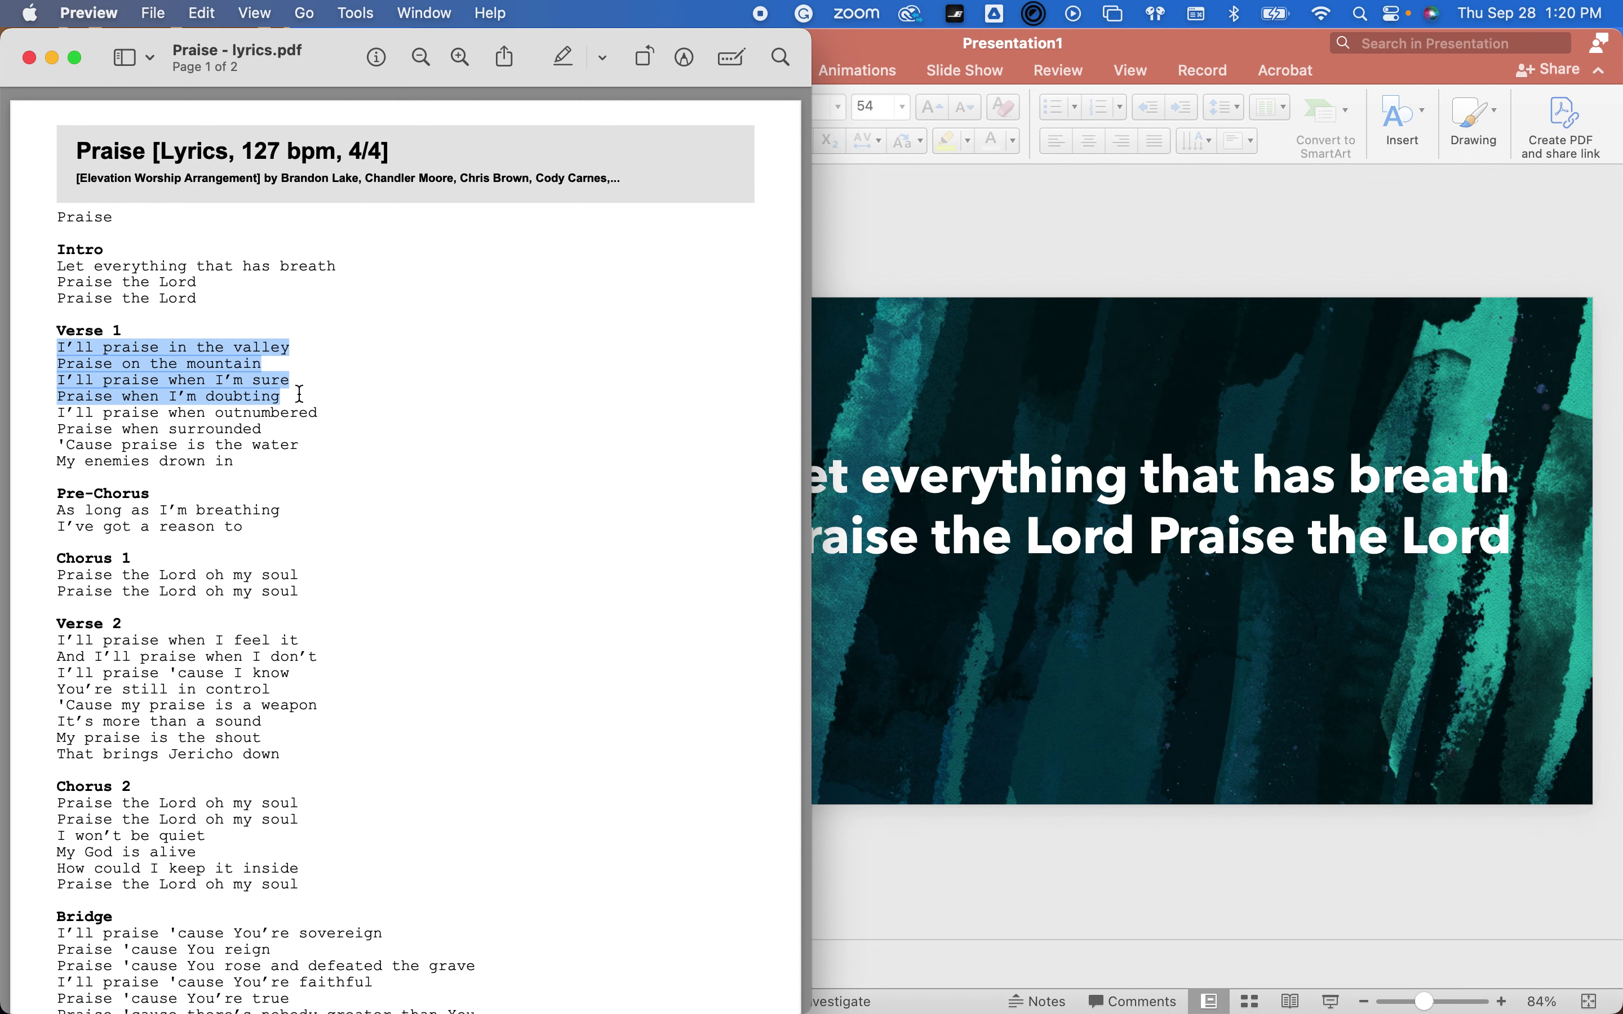
left_click(336, 397)
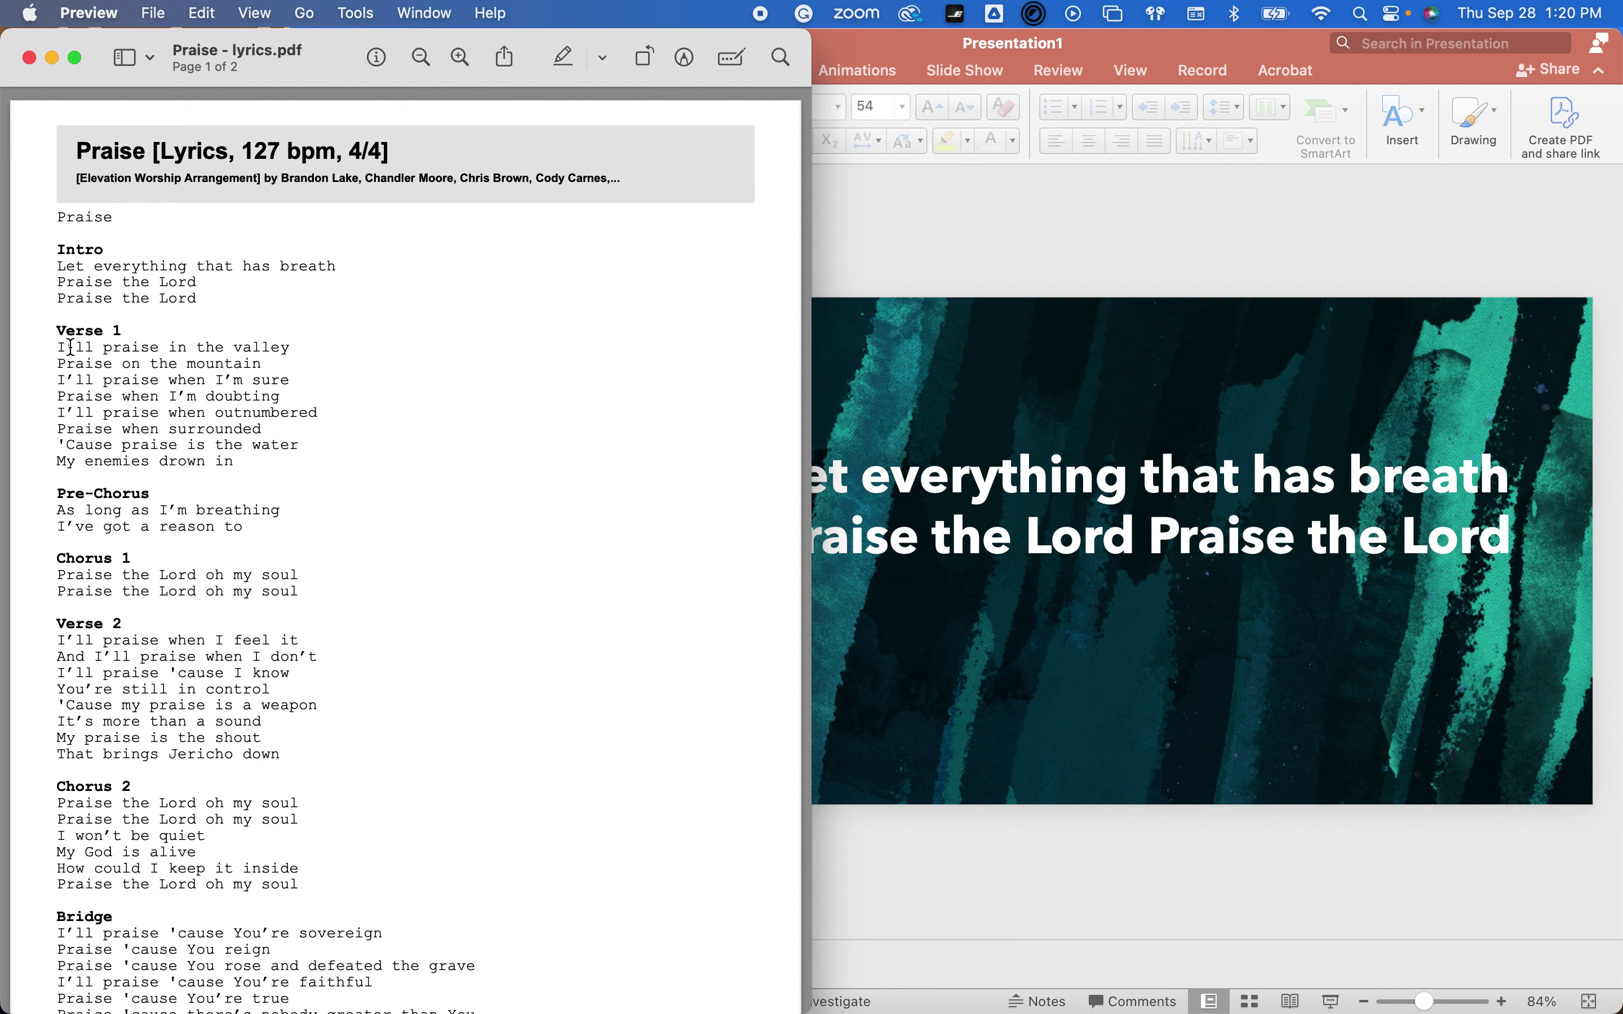
left_click_drag(58, 345, 304, 392)
key("super+c")
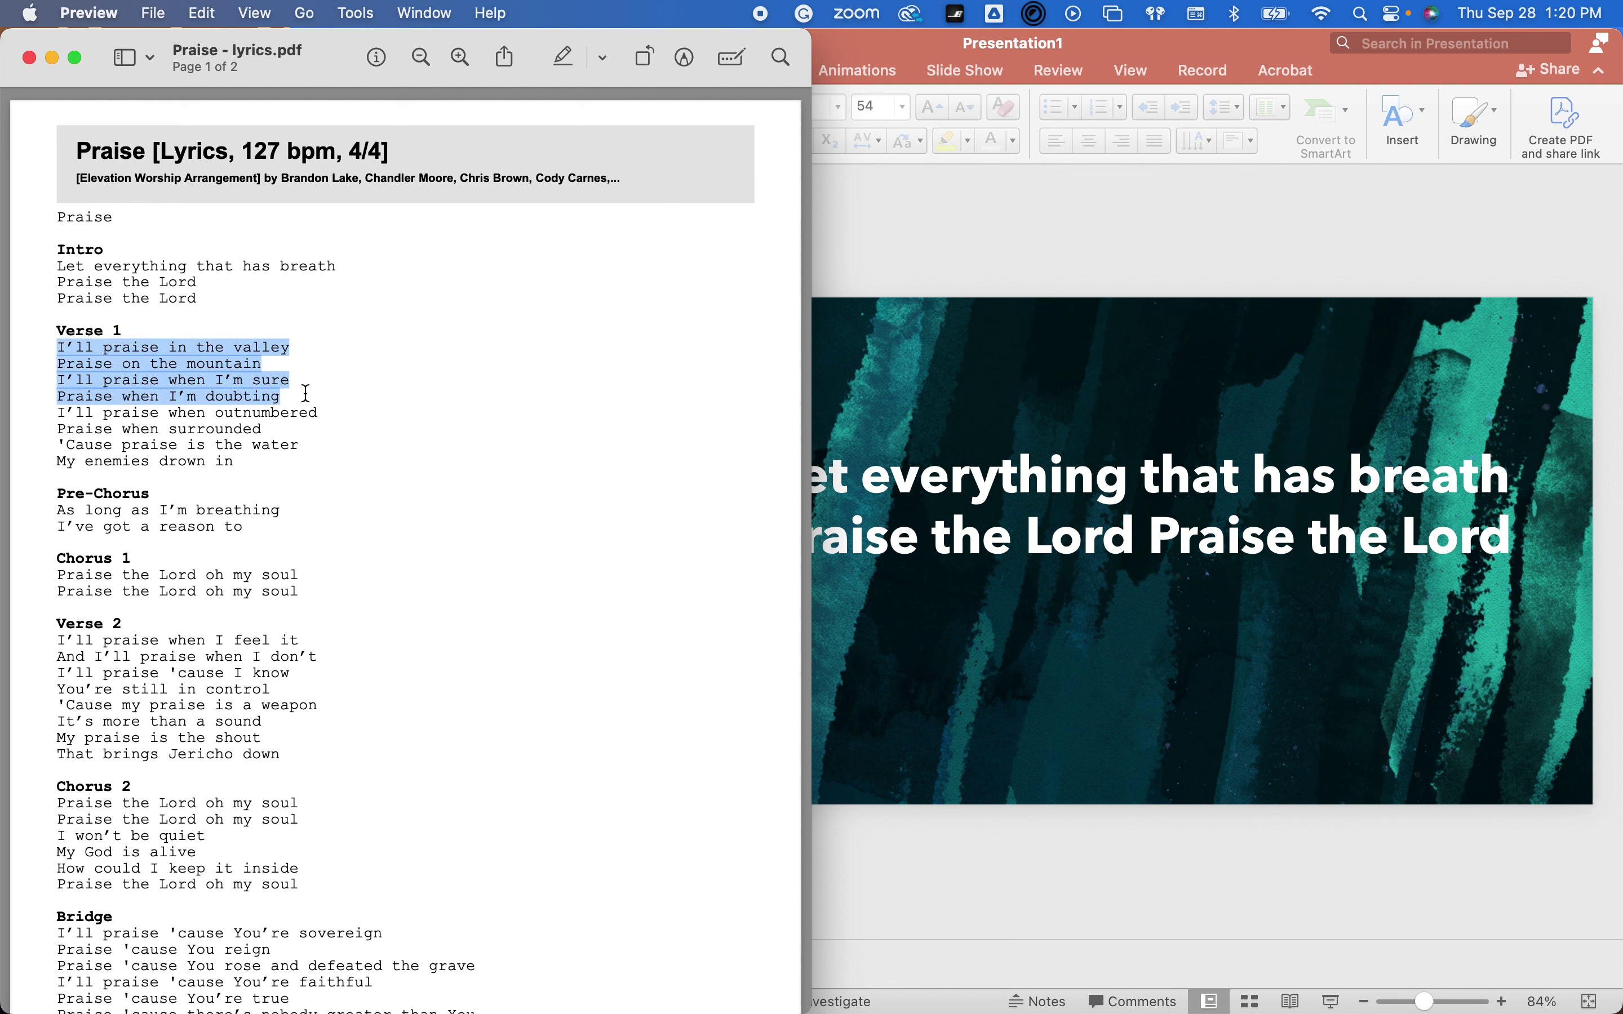
Return to PowerPoint and replace all the lyrics in slide 2's text box with the copied Verse 1 lines
left_click(1058, 485)
left_click(1057, 484)
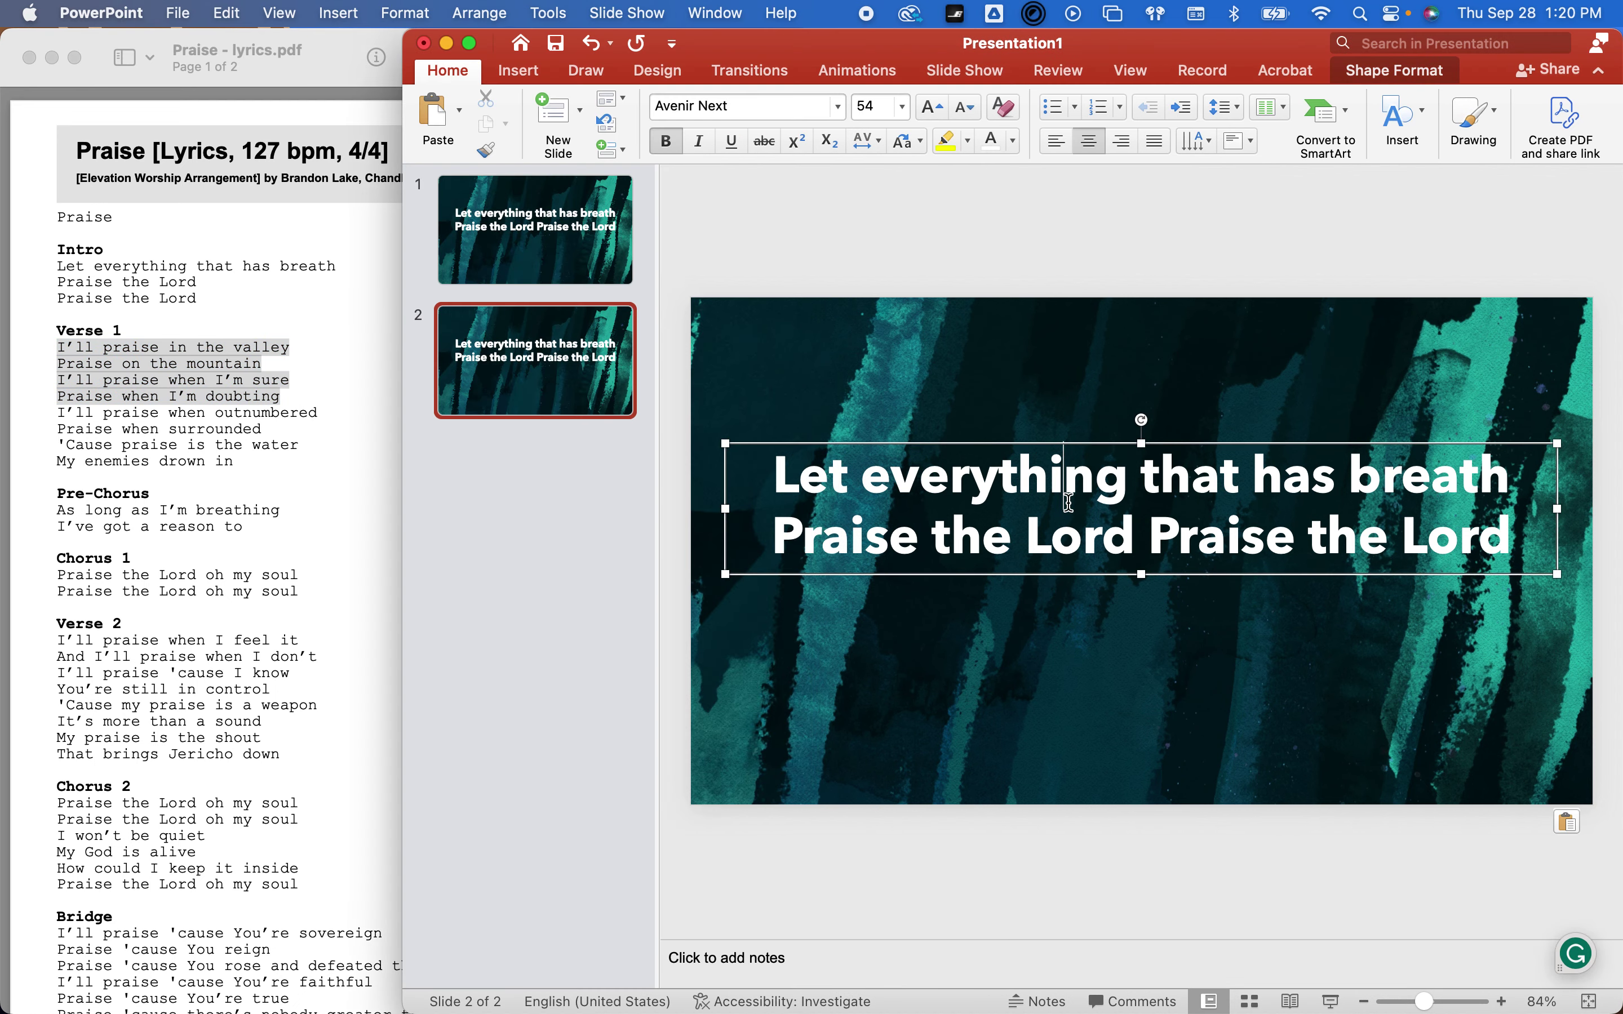
key("super+a")
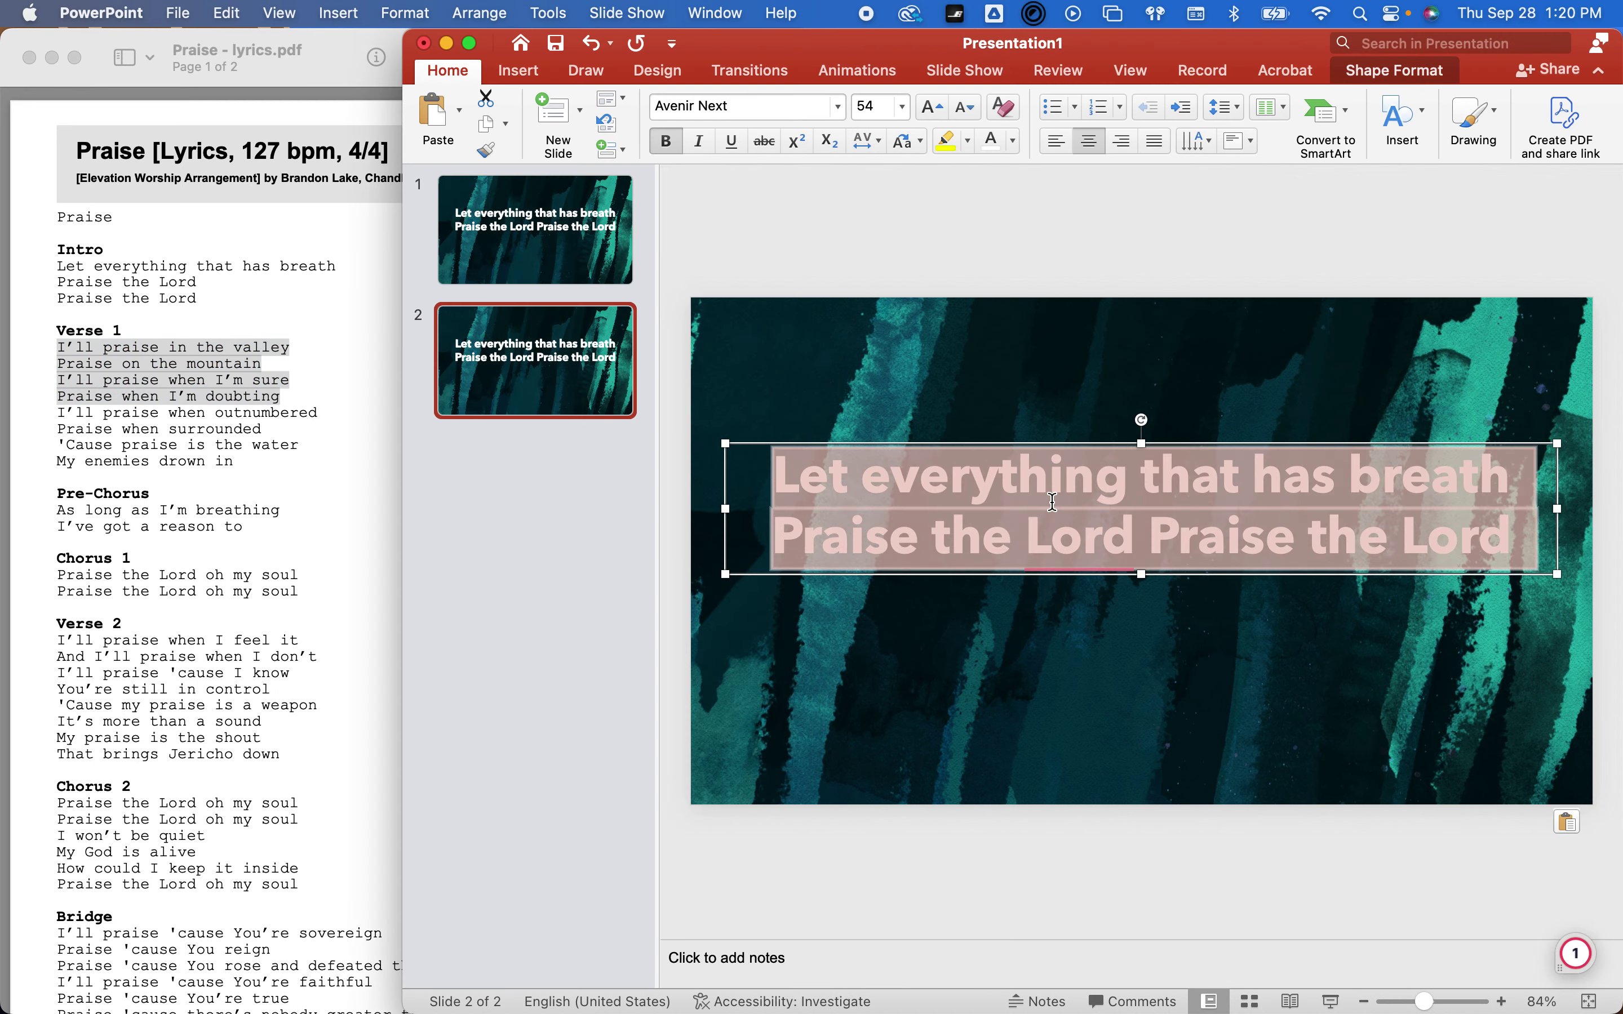
key("super+v")
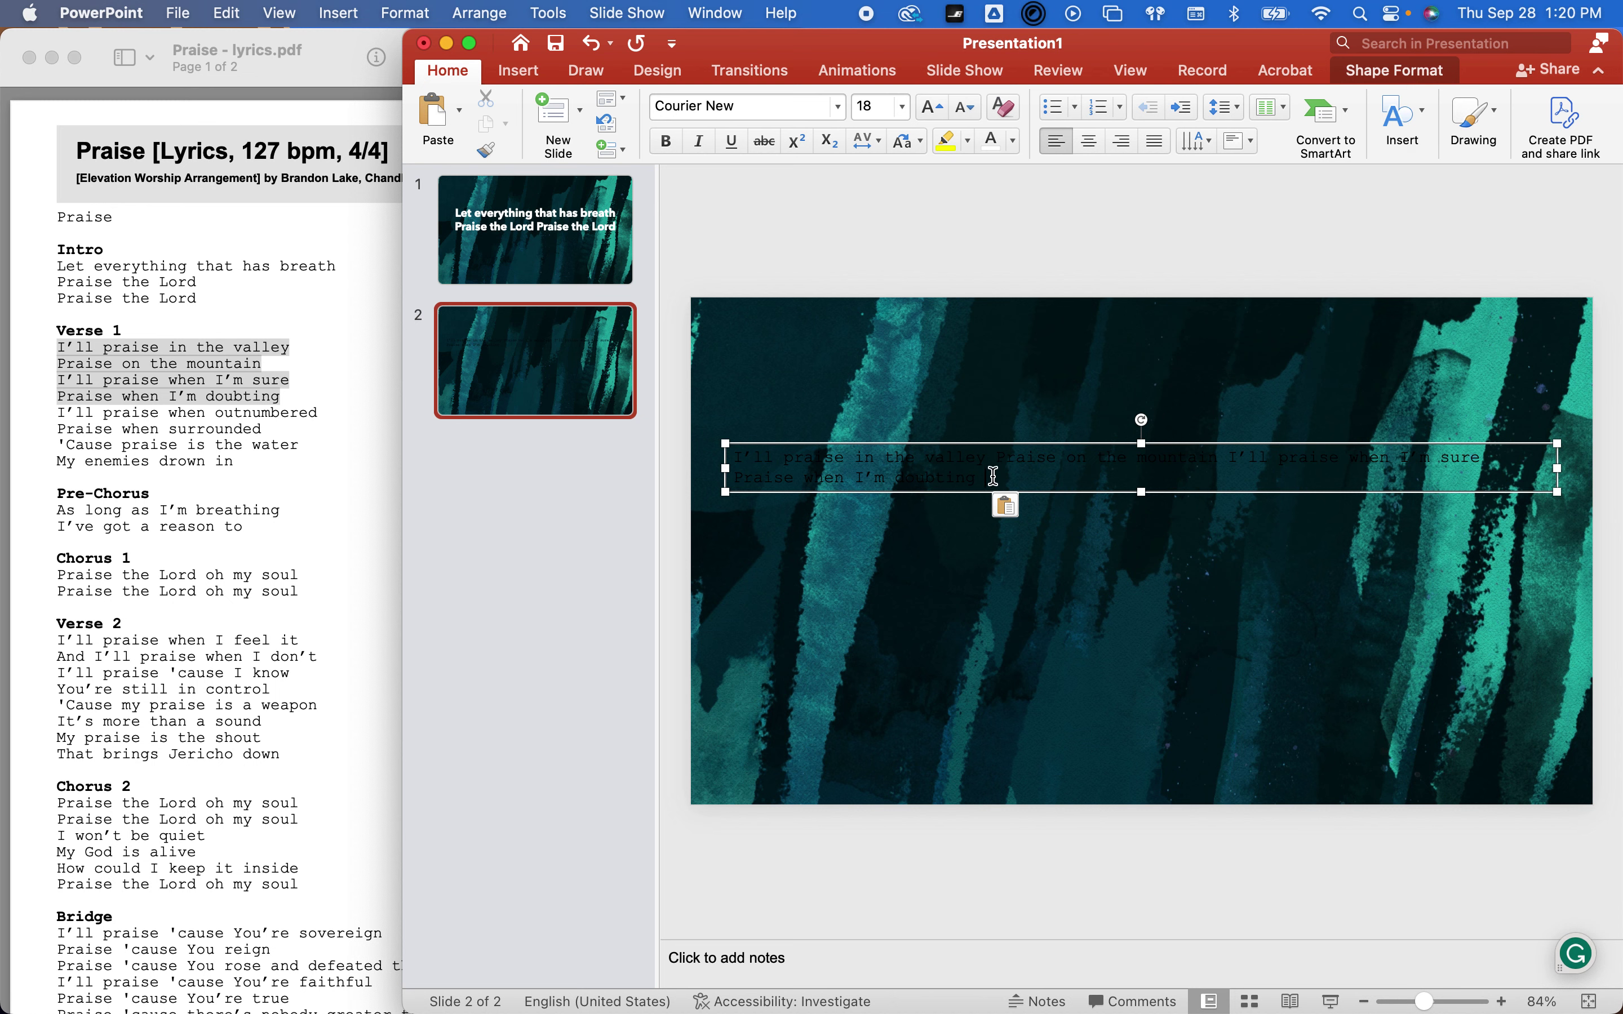
Format all the pasted verse text as Avenir Next Bold at 44 pt
key("super+a")
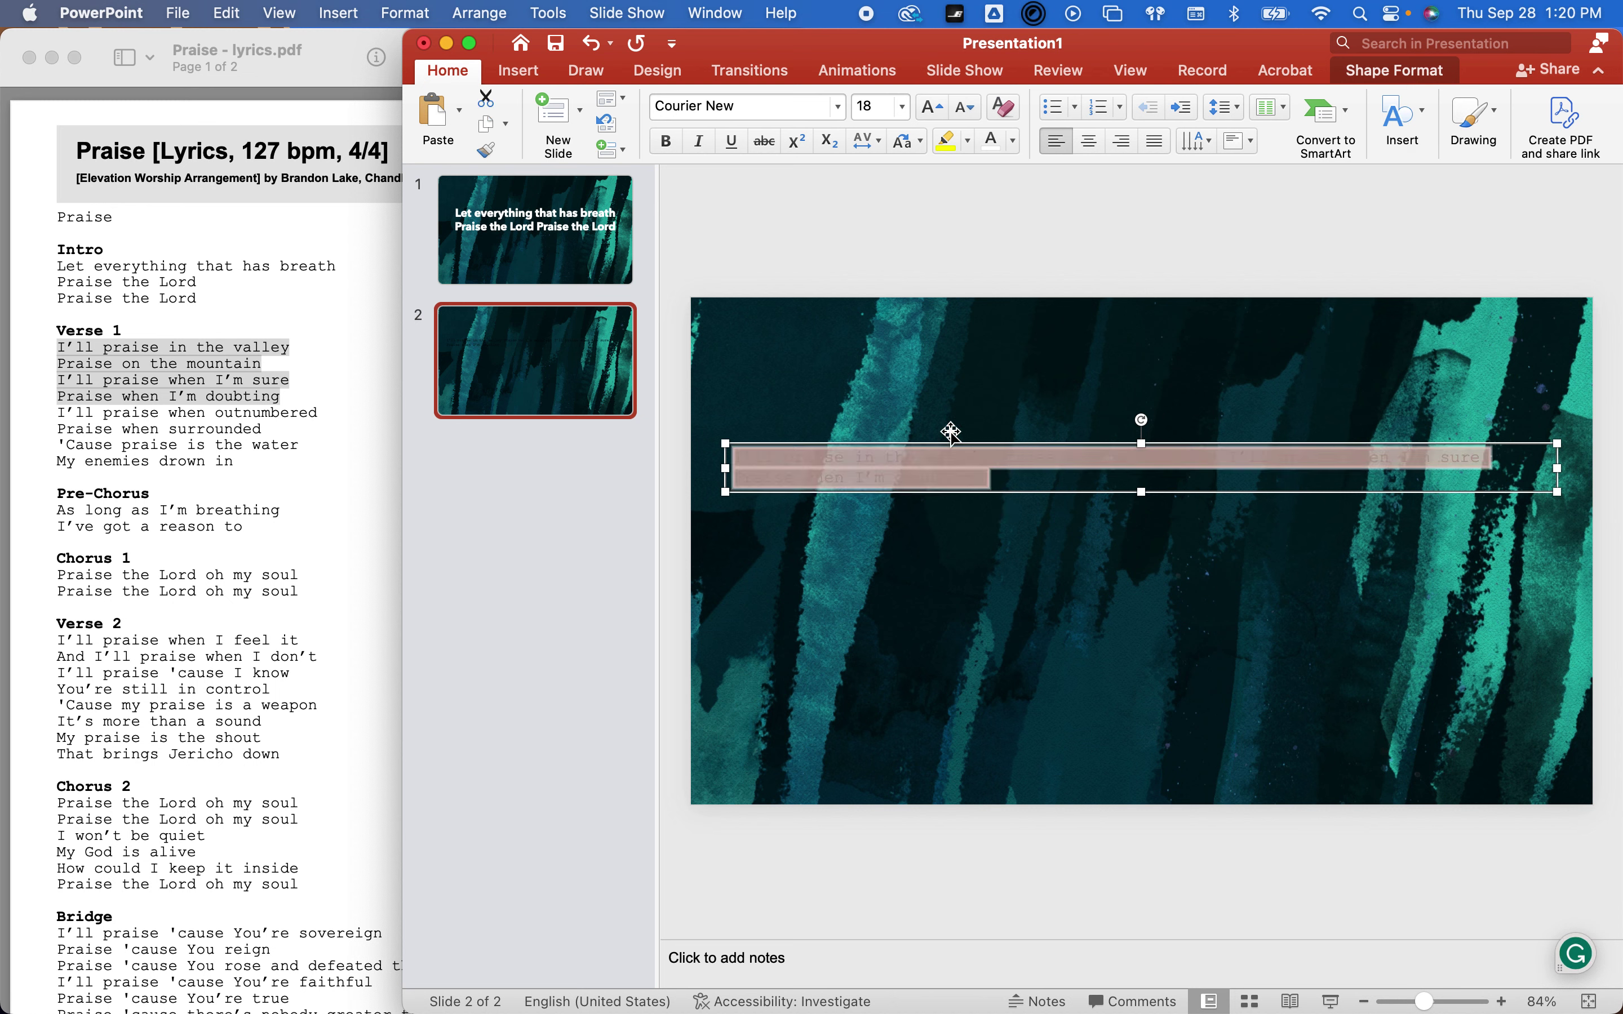
left_click(838, 107)
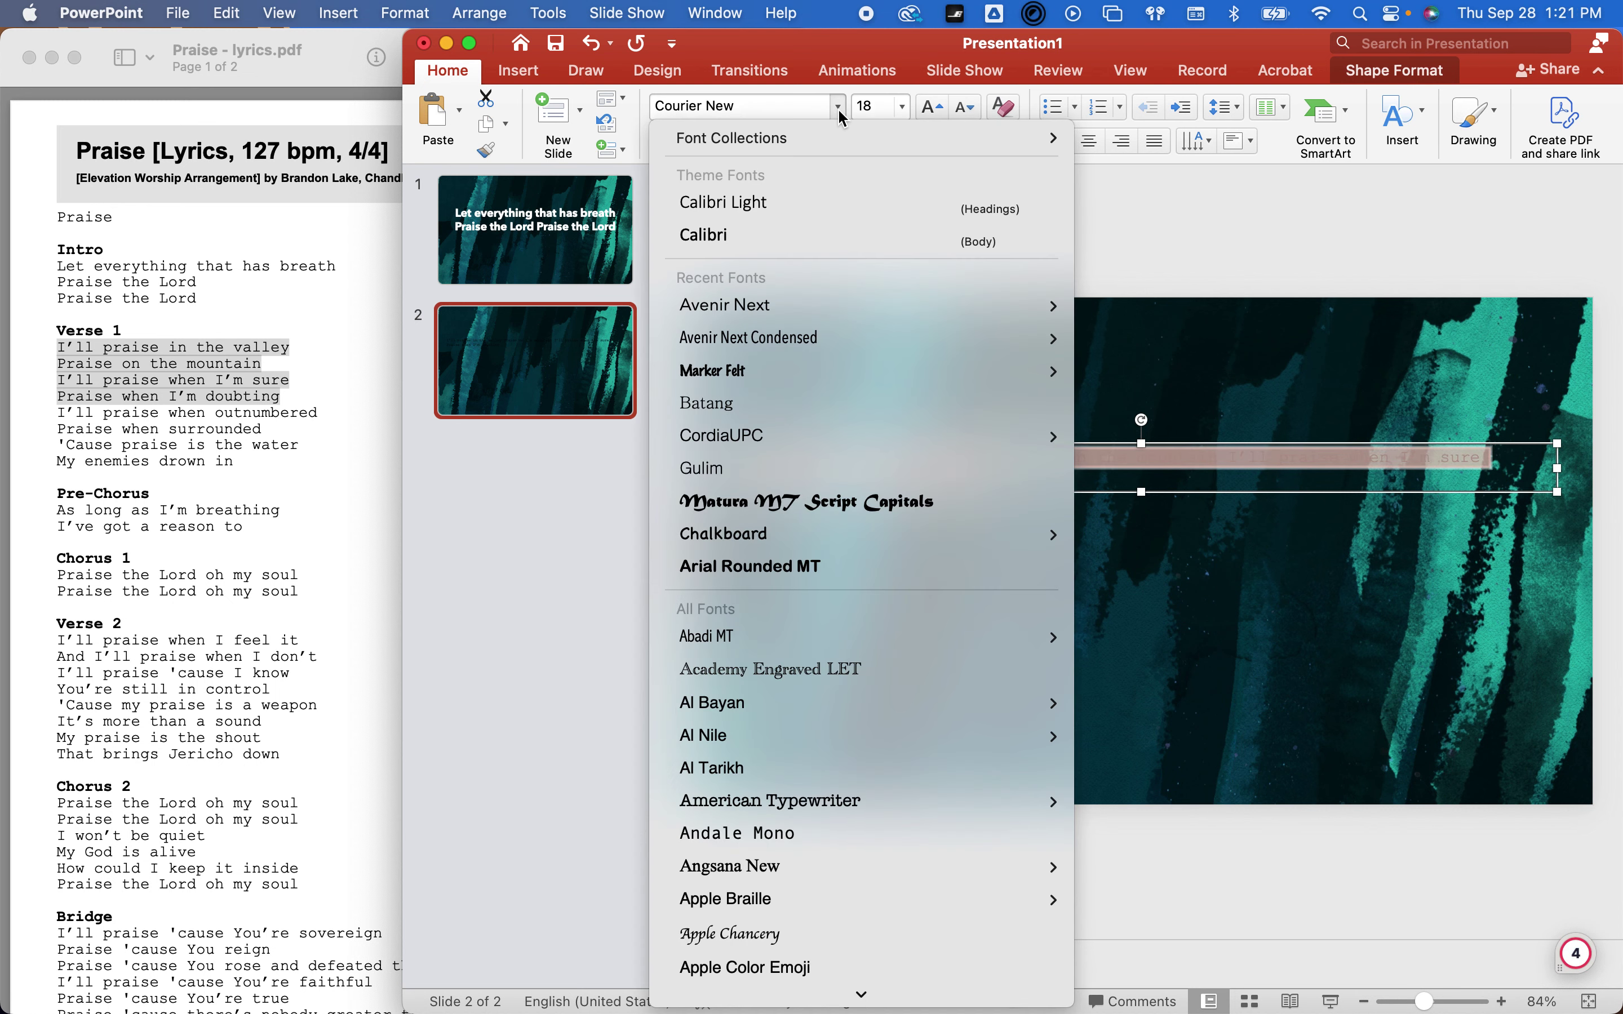
left_click(1140, 610)
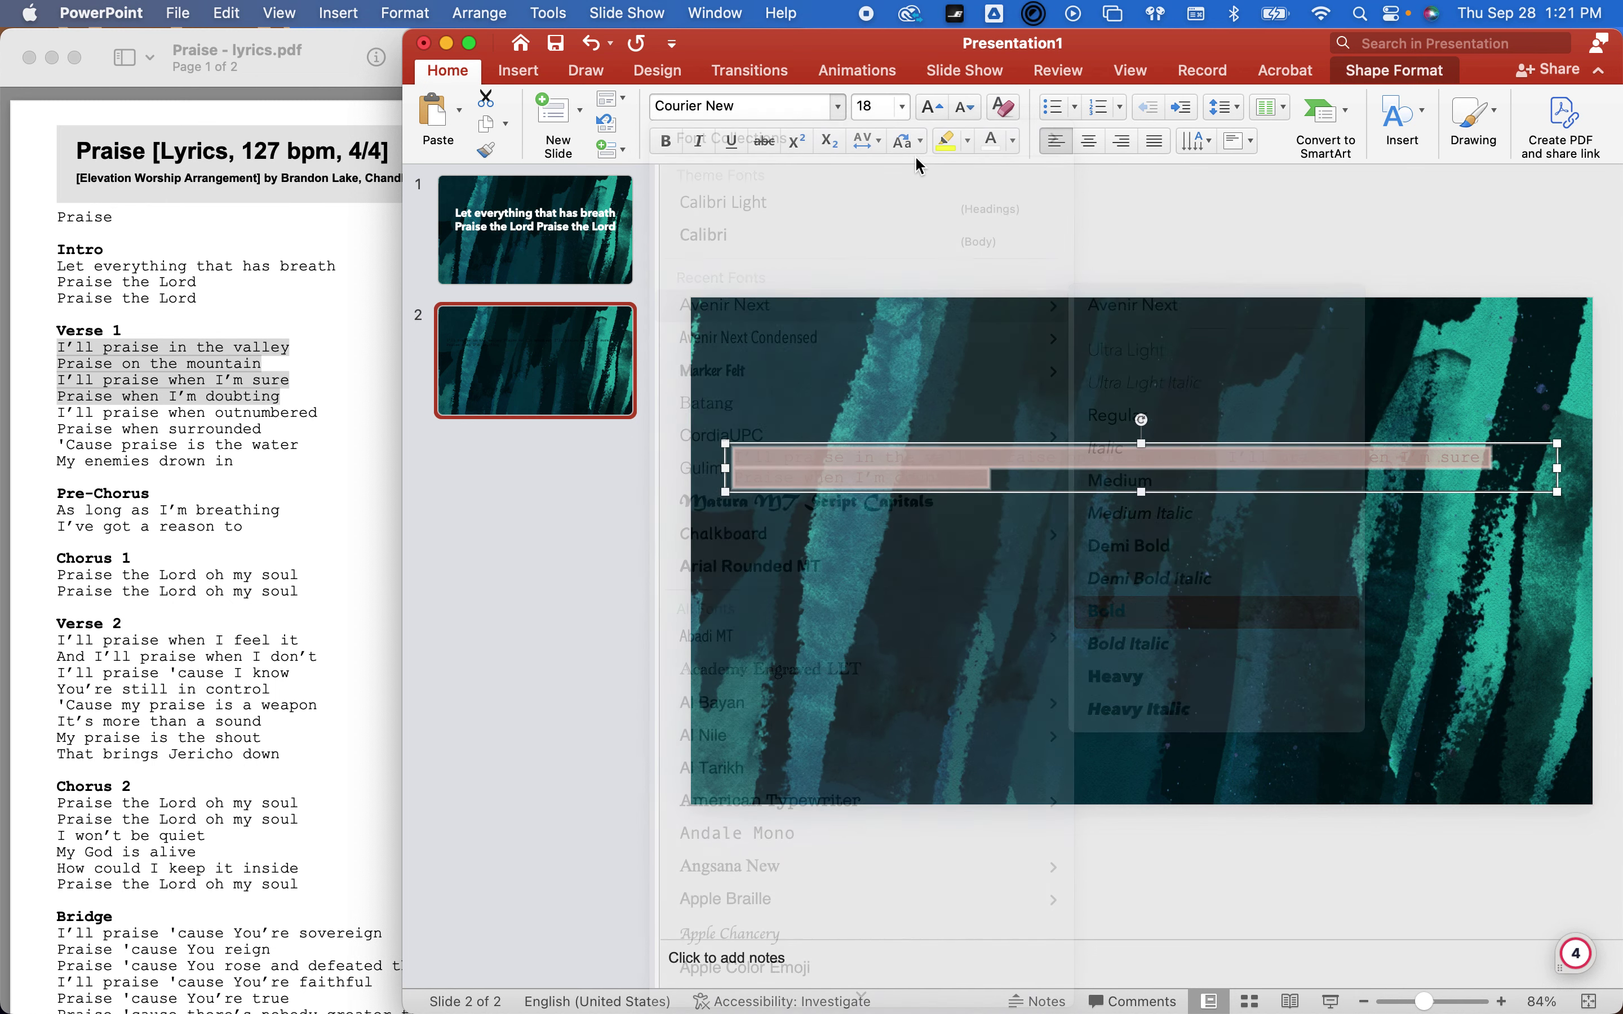
left_click(903, 106)
left_click(884, 503)
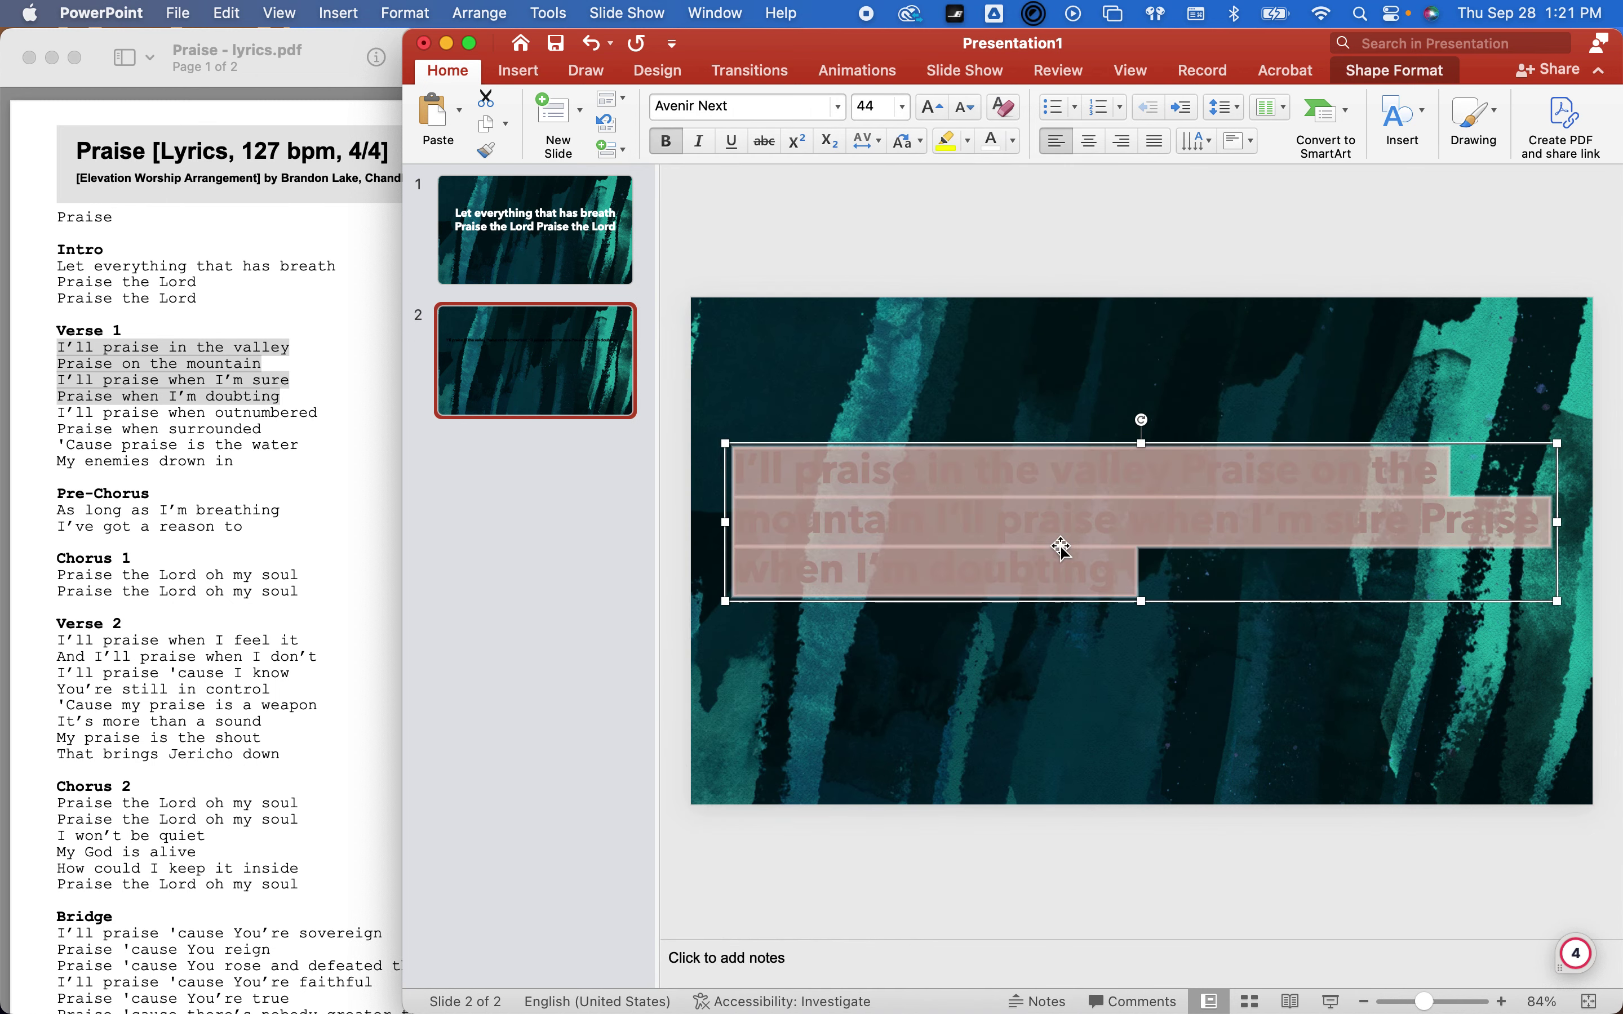
Make the verse text on slide 2 white and set its size to 48 pt
left_click(1150, 467)
double_click(1059, 508)
key("super+a")
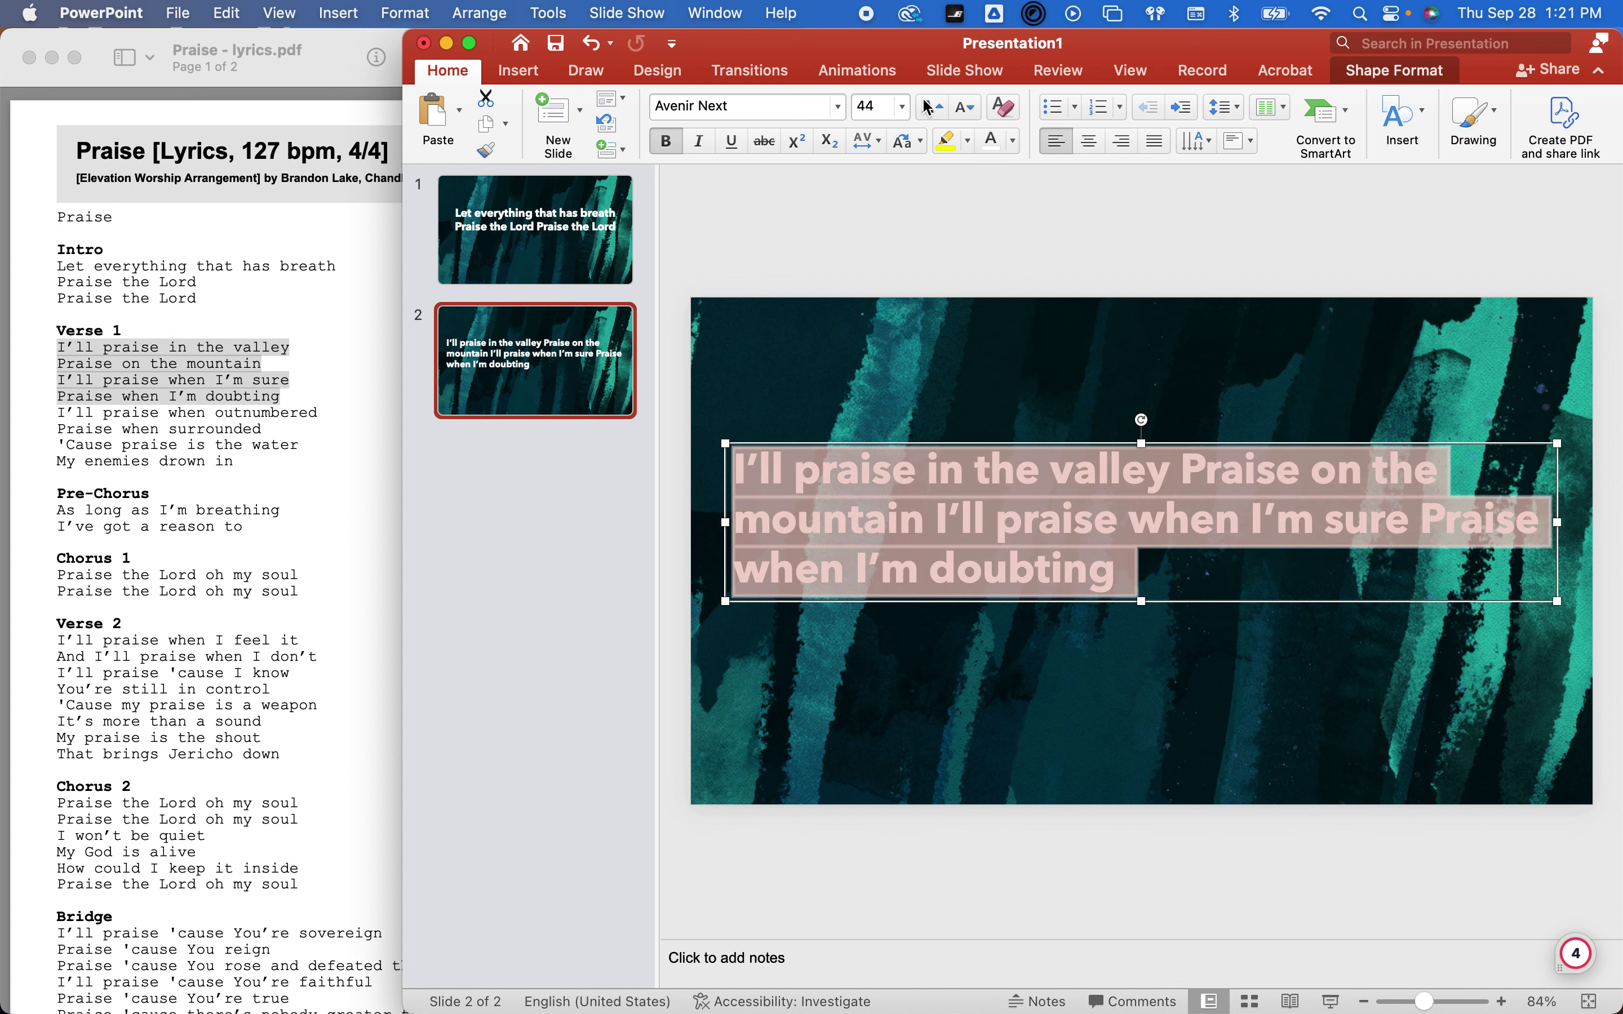
left_click(902, 106)
left_click(903, 535)
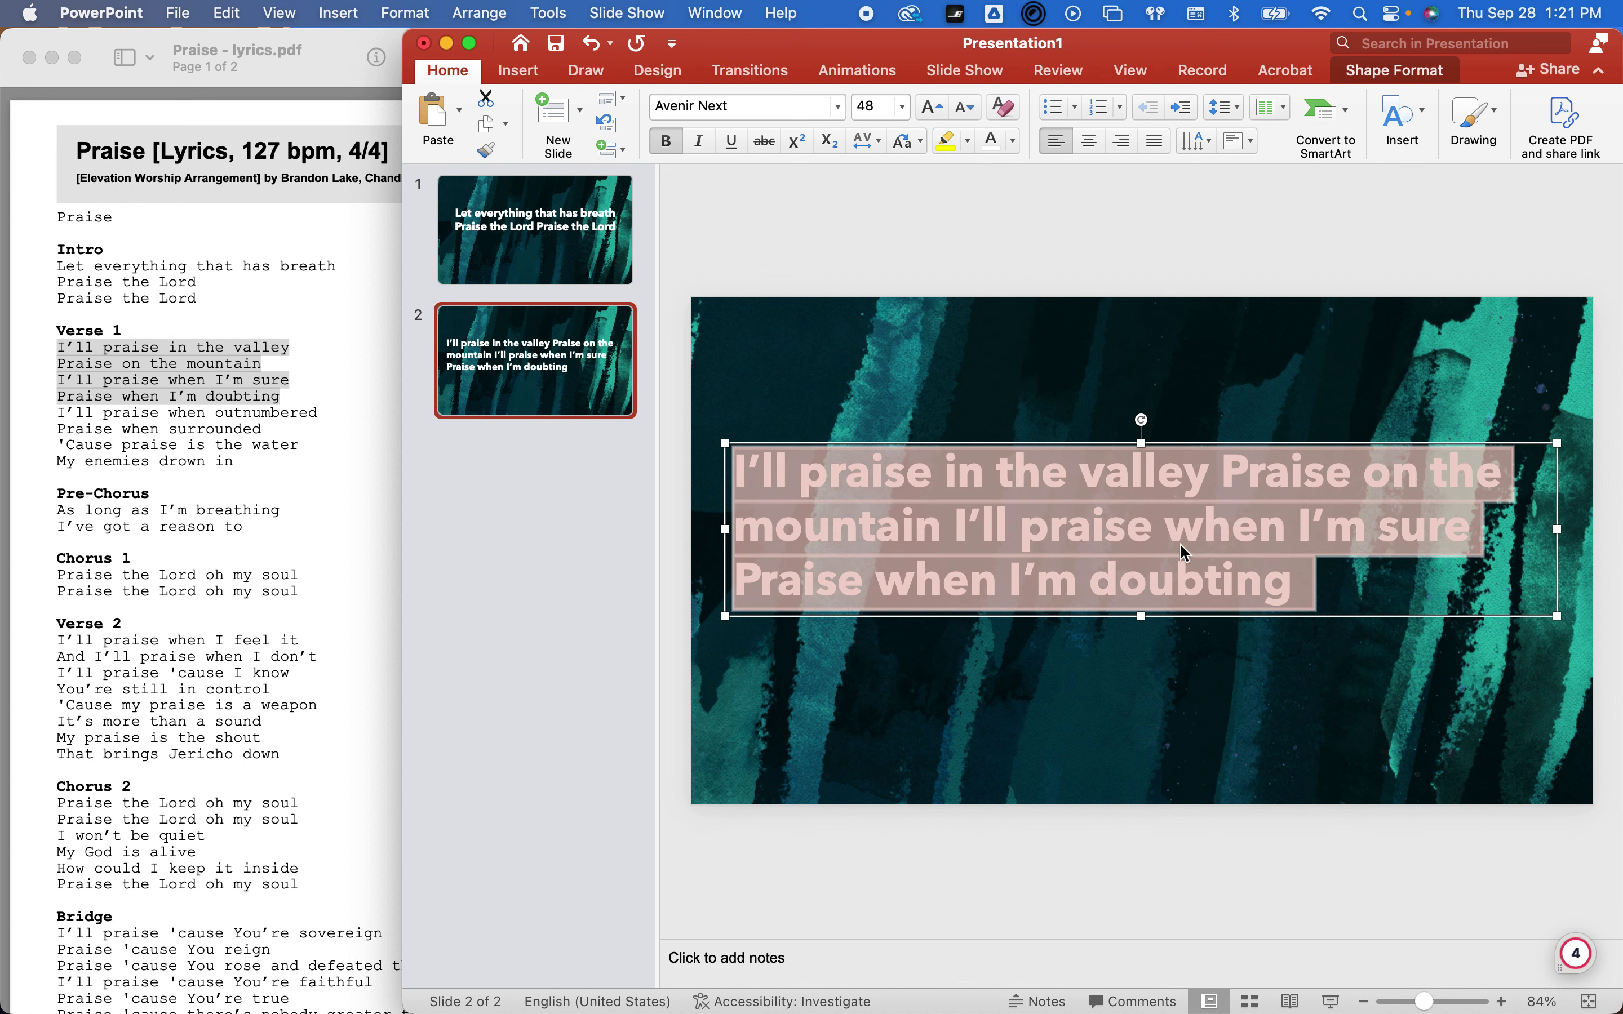
Break the verse text into four lines after "valley", "mountain" and "sure"
left_click(1159, 530)
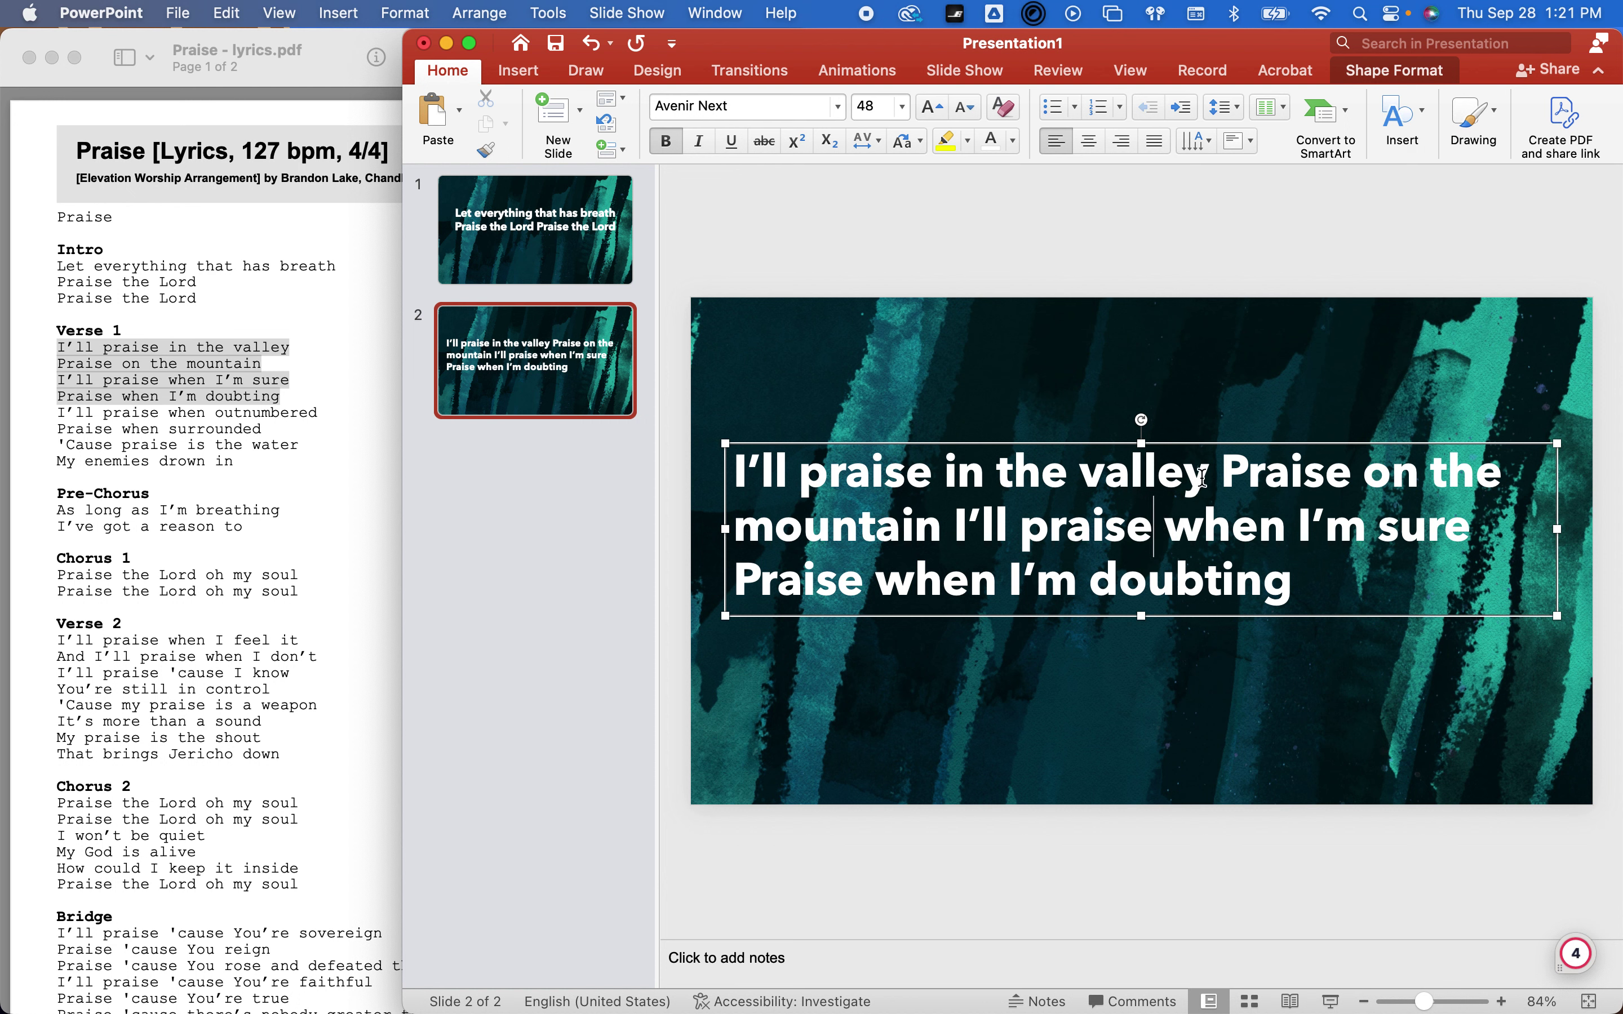
key("Return")
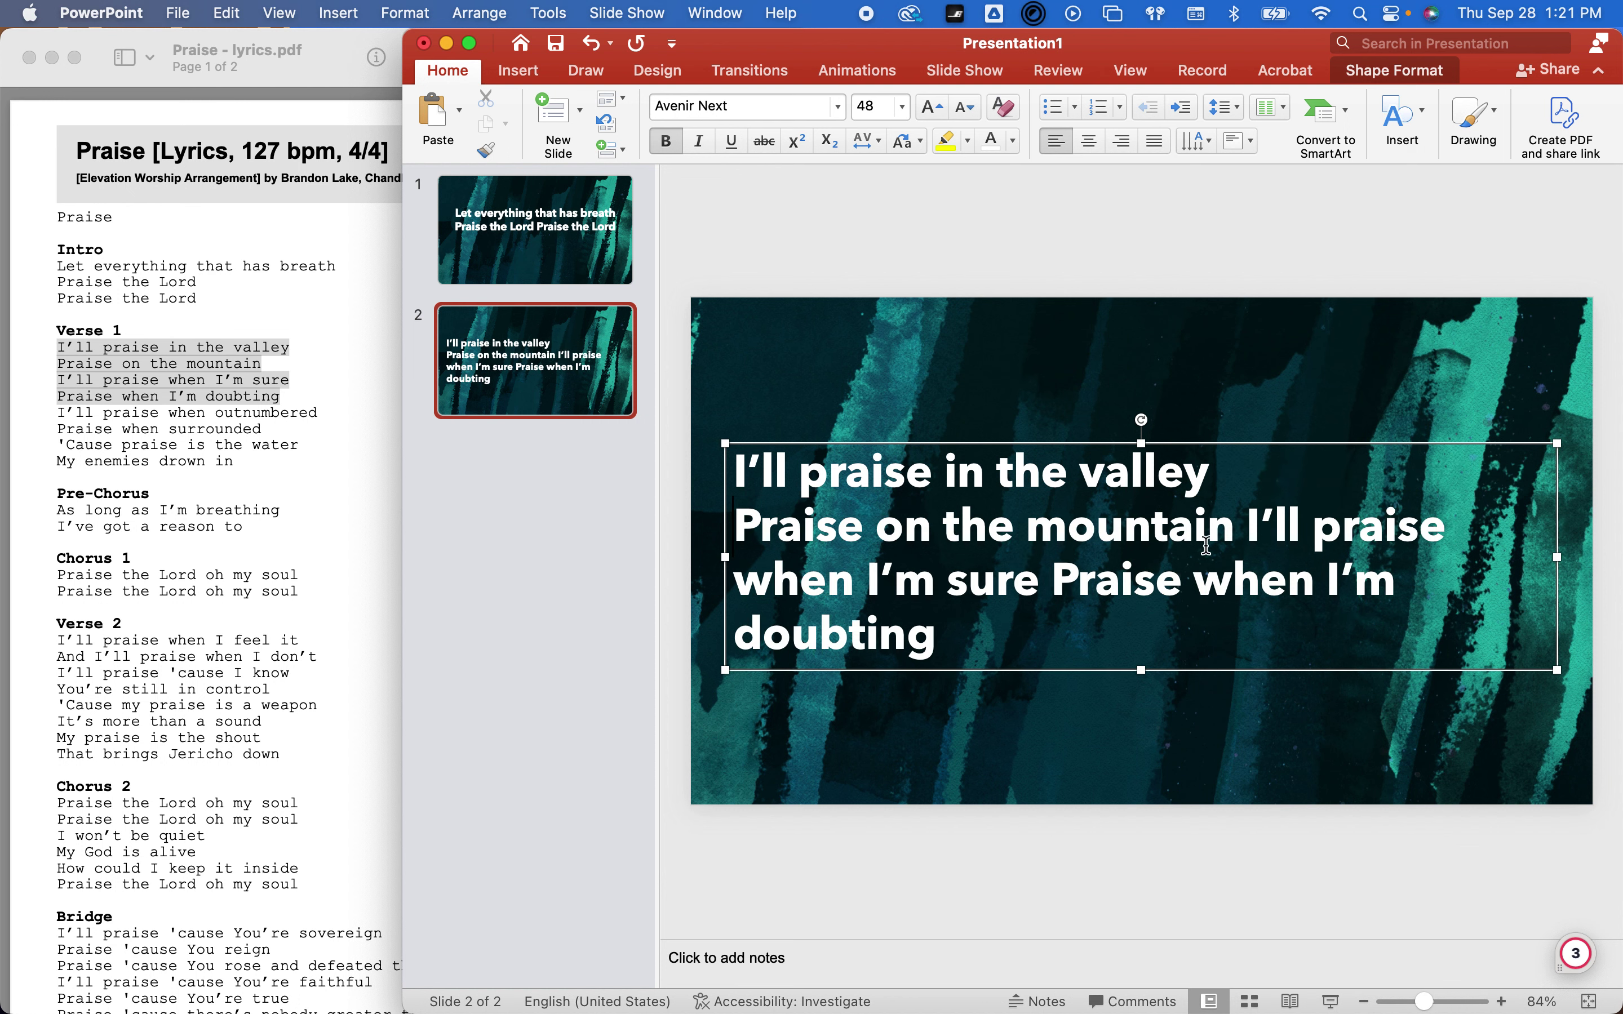
left_click(1251, 528)
key("Return")
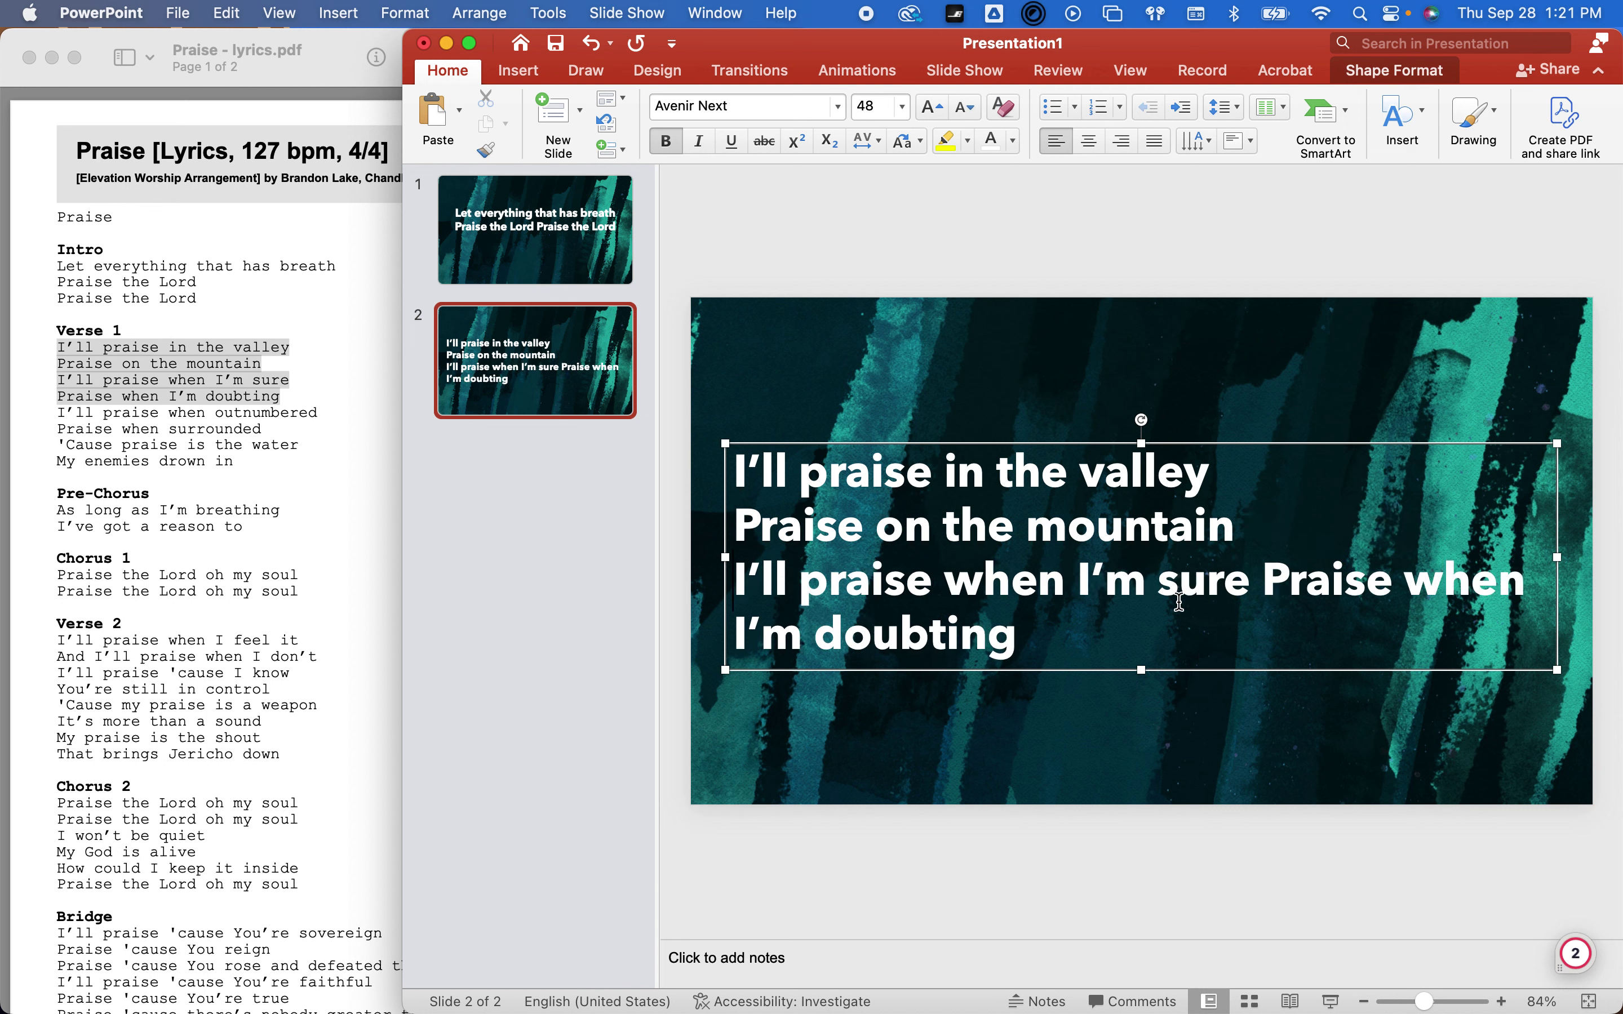
left_click(1264, 575)
key("Return")
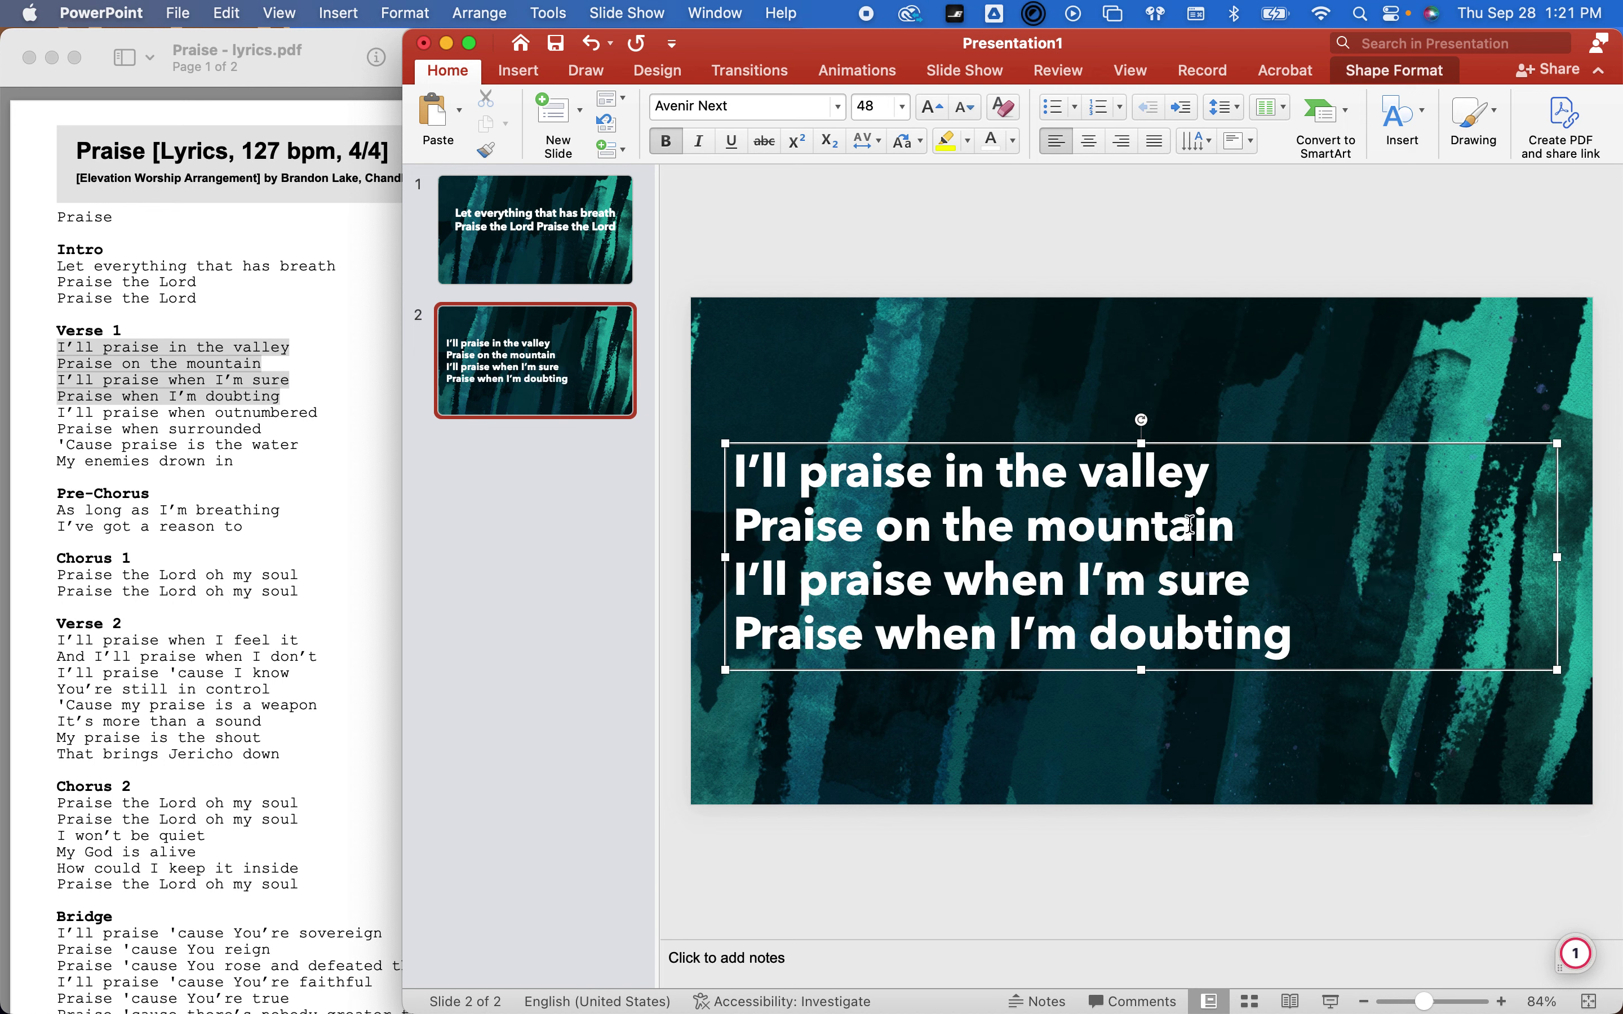
Center-align the four verse lines and enlarge them to 54 pt
key("super+a")
key("super+e")
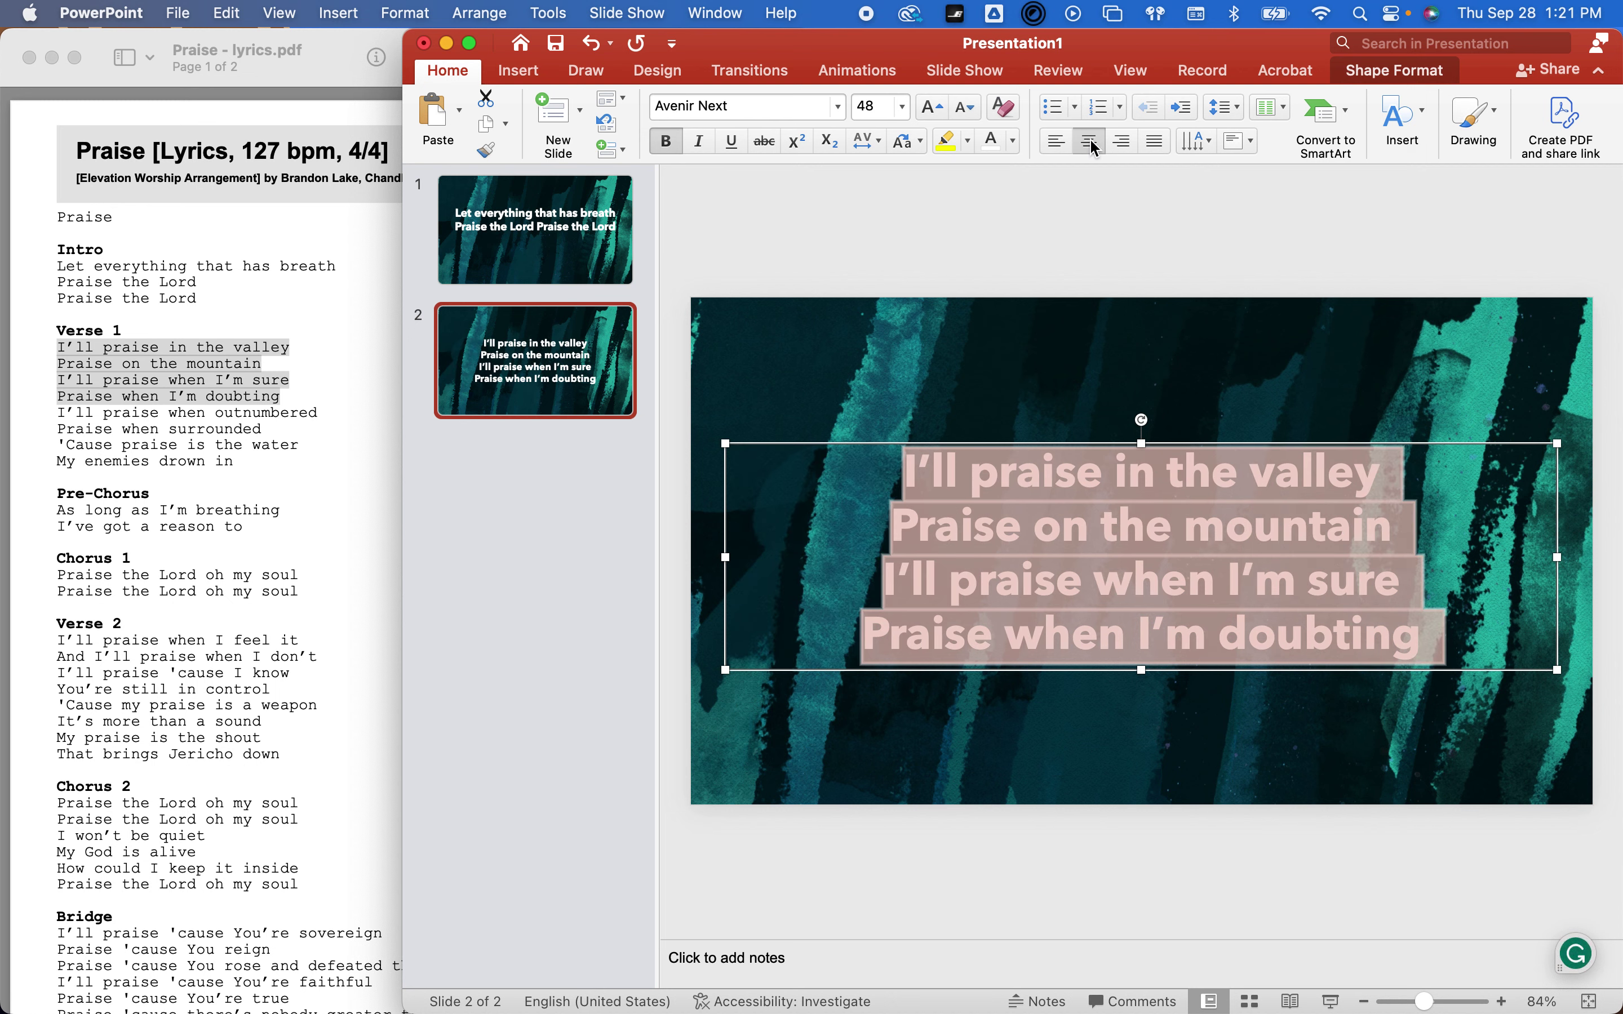
left_click(1054, 142)
left_click(1087, 142)
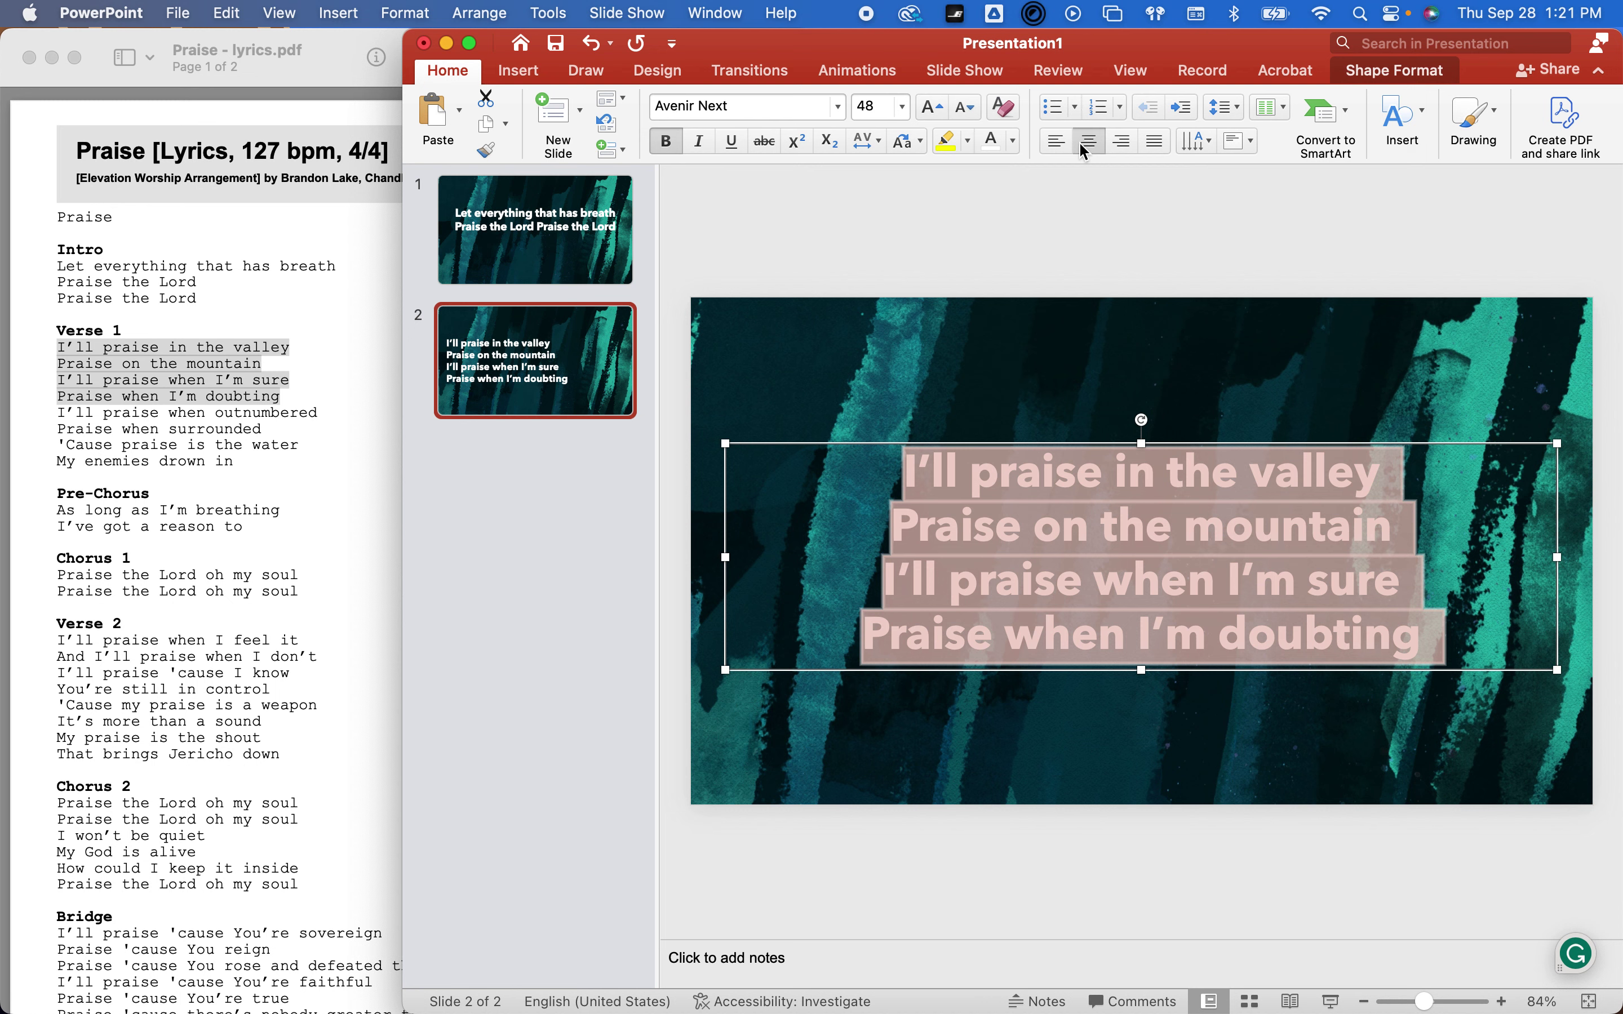
left_click(902, 106)
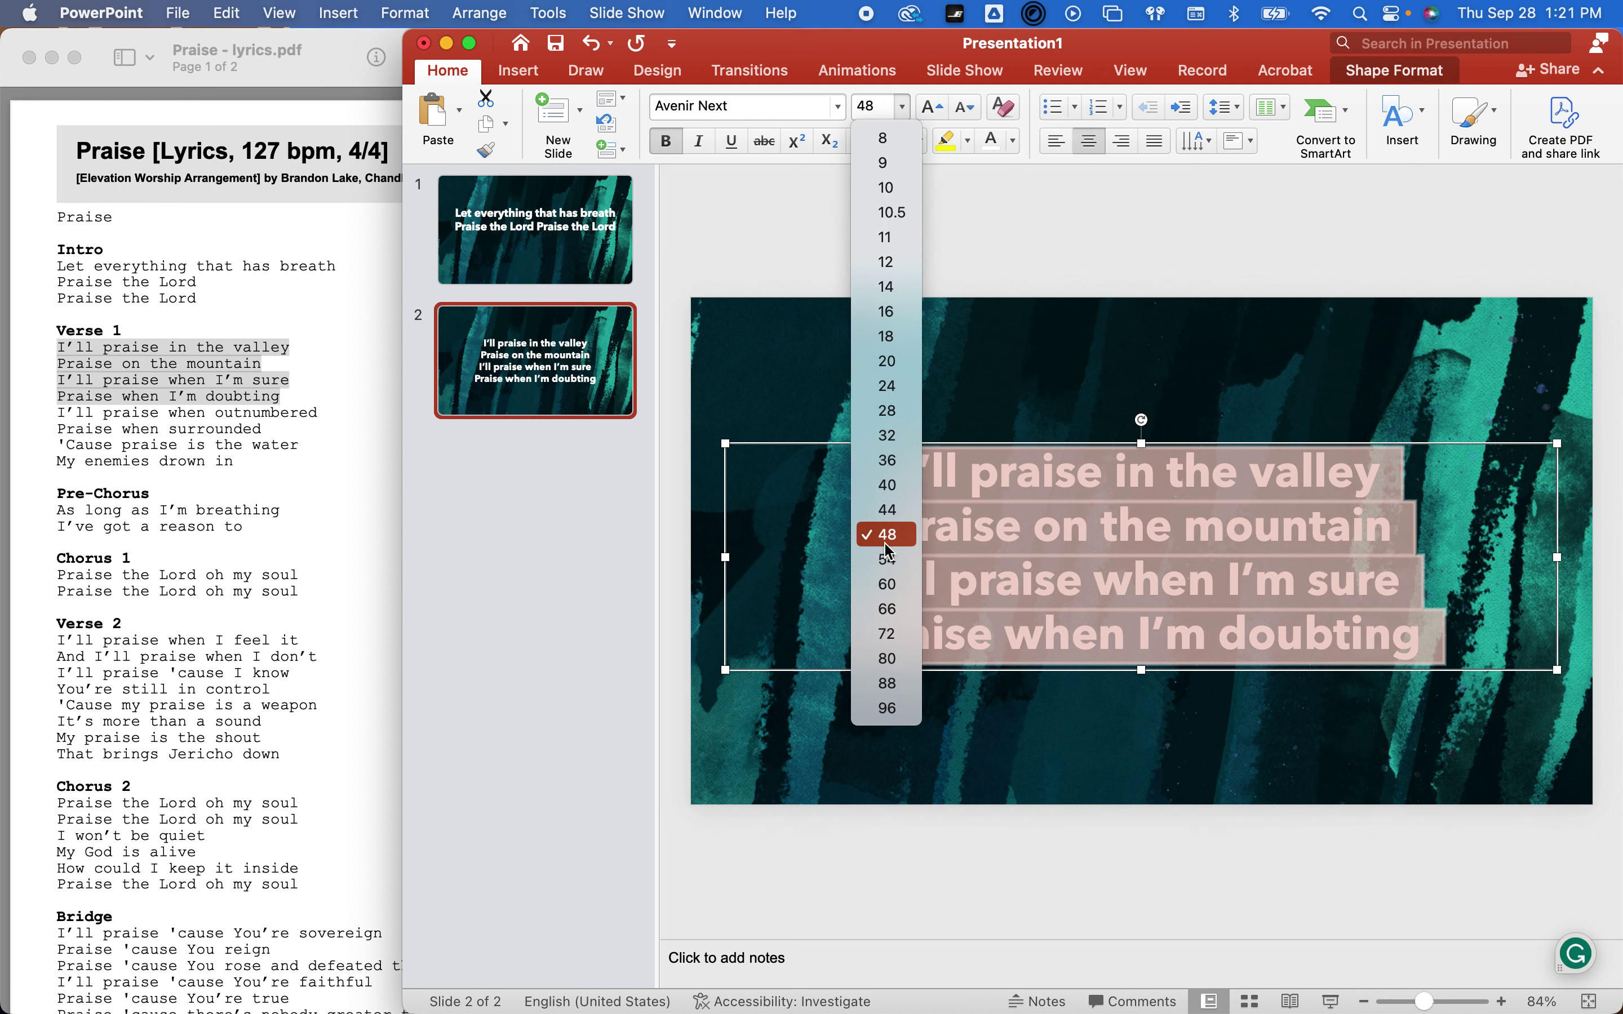
left_click(890, 567)
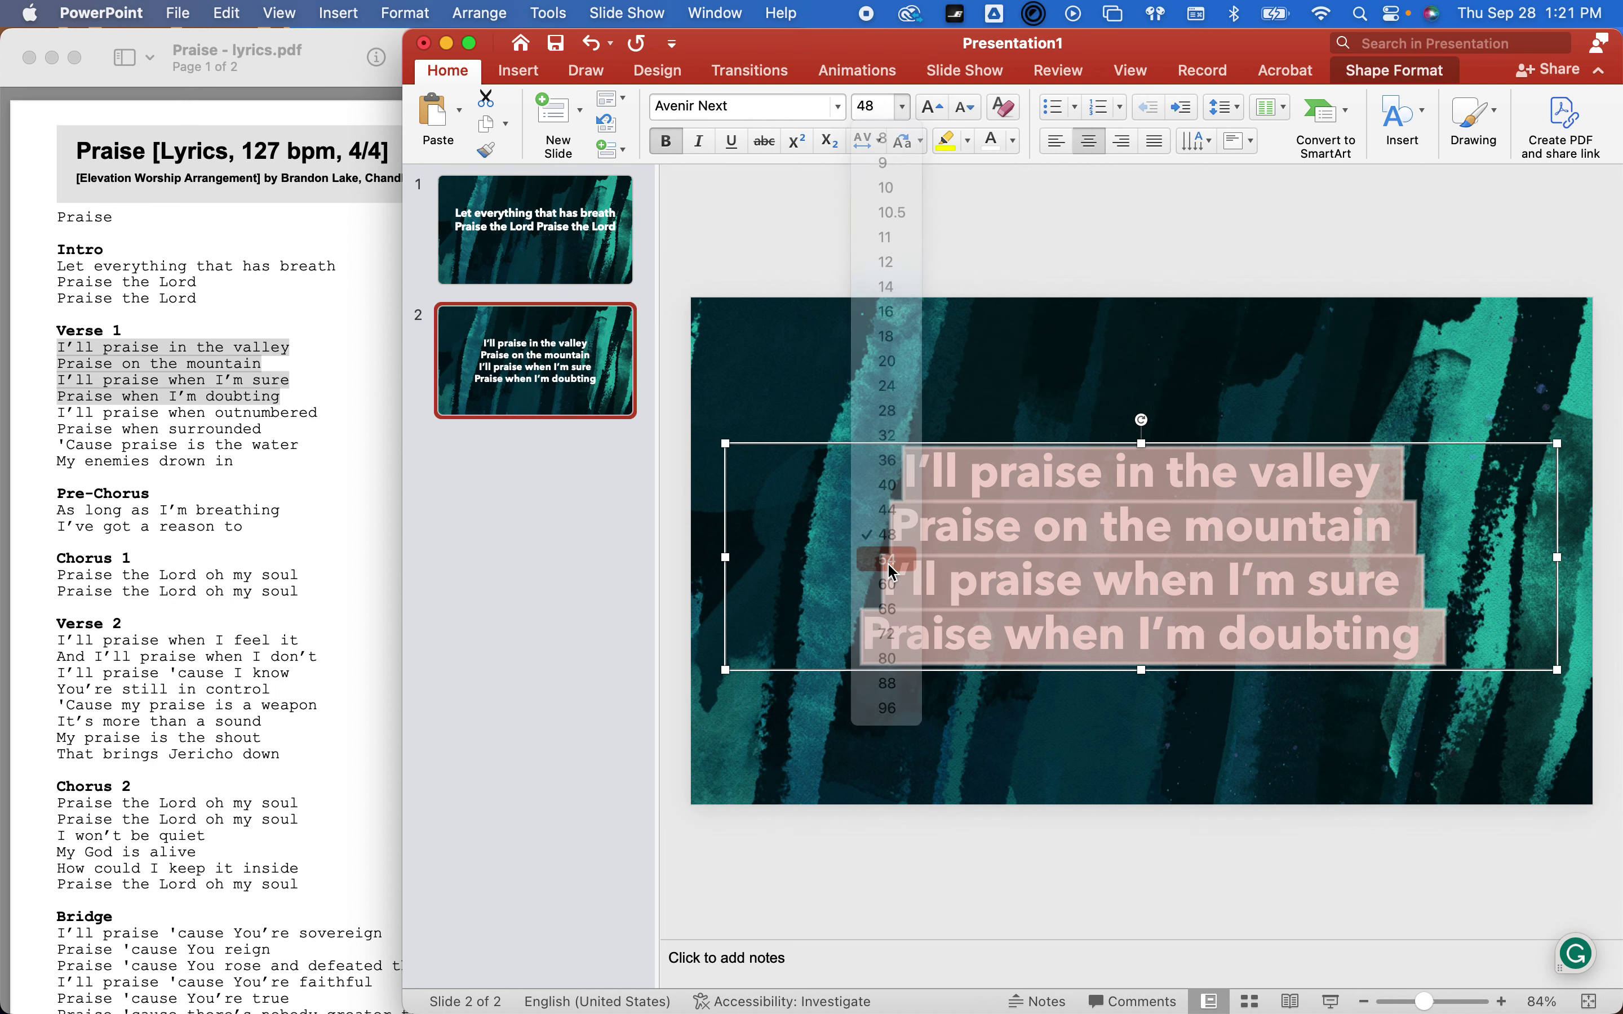
left_click(1008, 438)
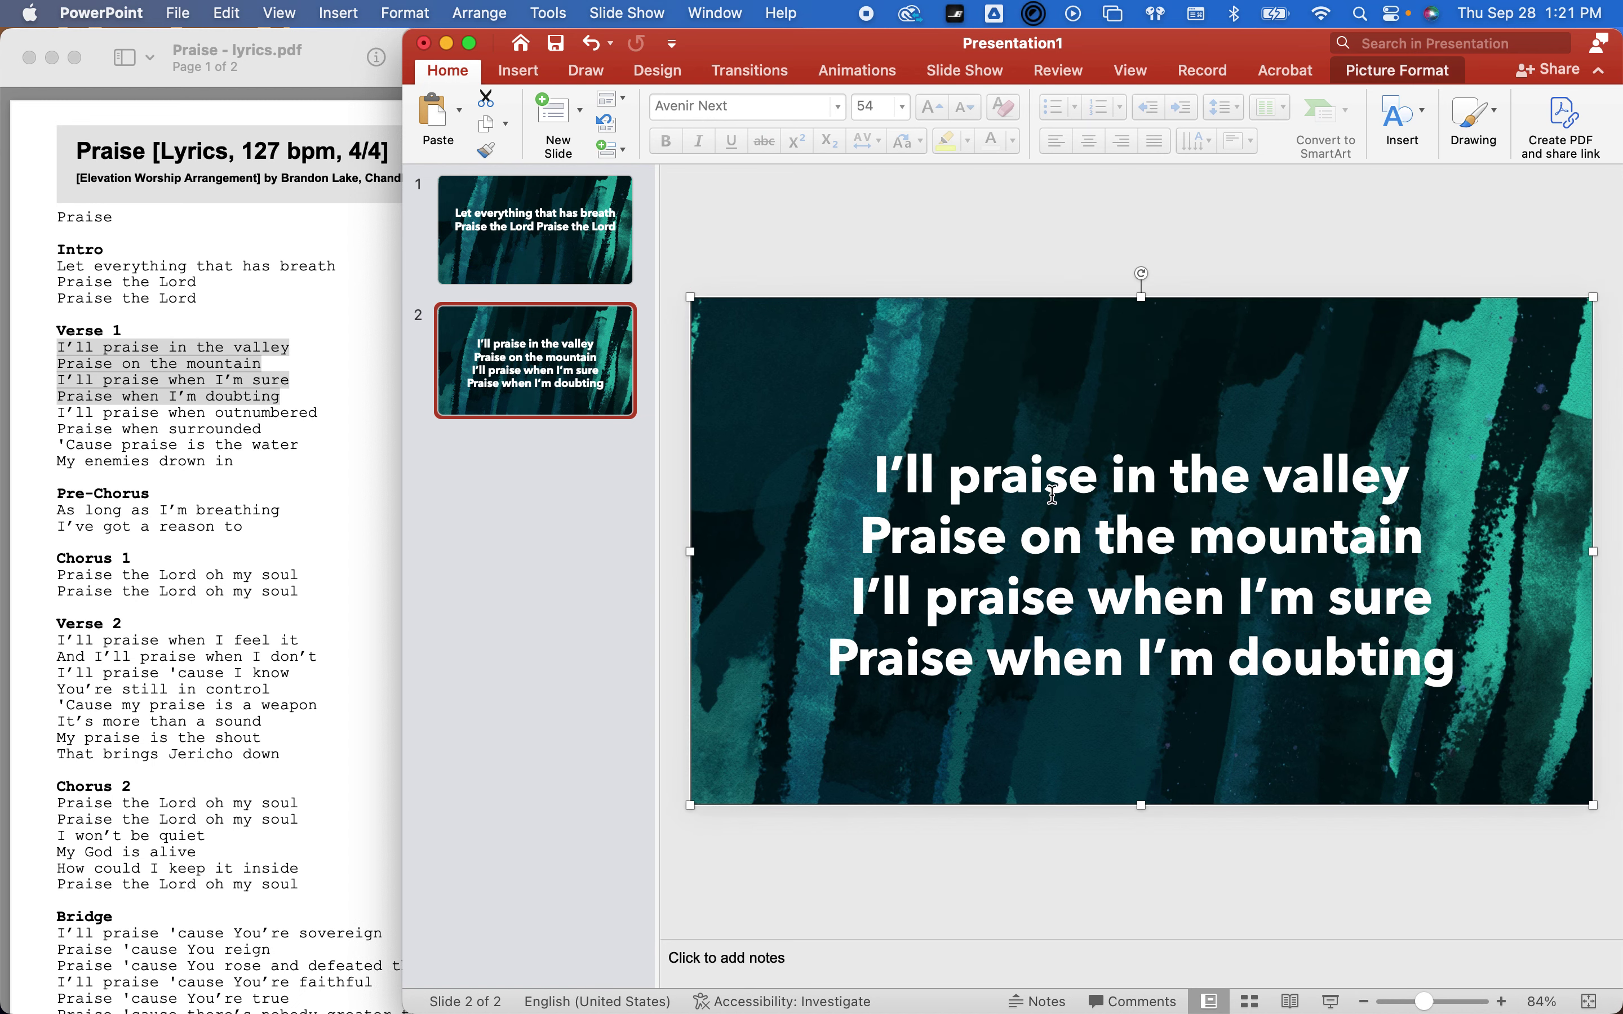
Move the verse text box up slightly to center it vertically on slide 2 and check it briefly in the slide show
left_click(1044, 473)
left_click_drag(1038, 450, 1039, 430)
left_click(1090, 584)
key("super+Return")
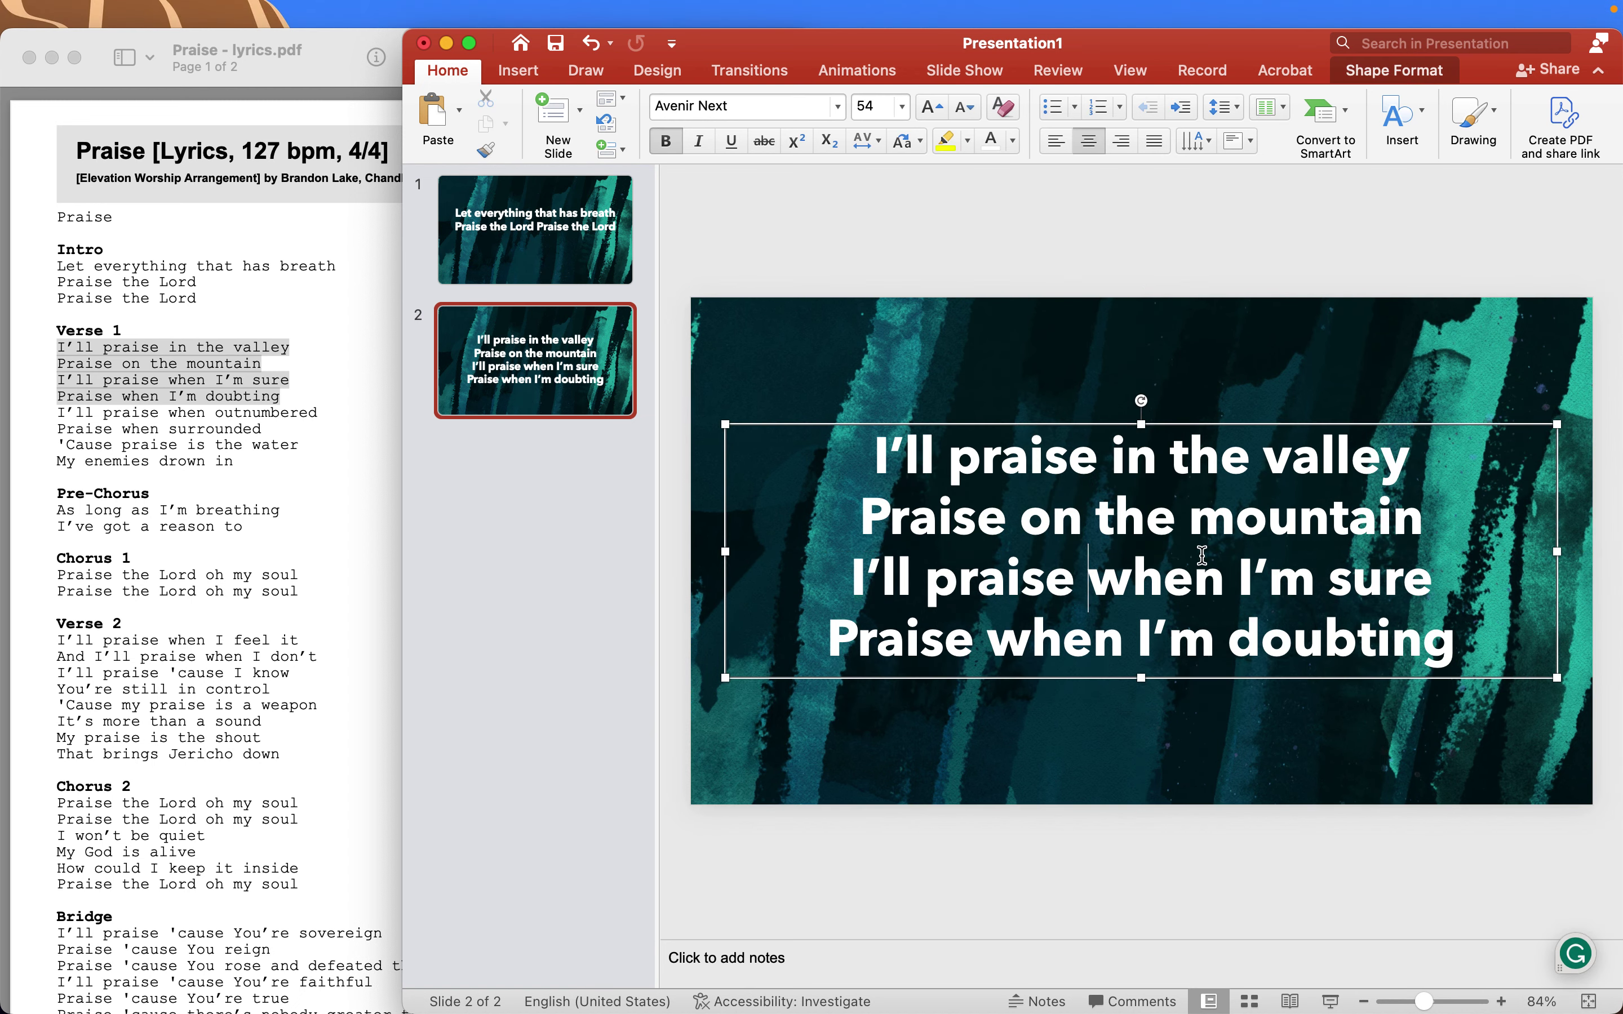
key("Escape")
Enlarge all the verse text on slide 2 to 60 pt
double_click(1202, 560)
key("super+a")
left_click(902, 105)
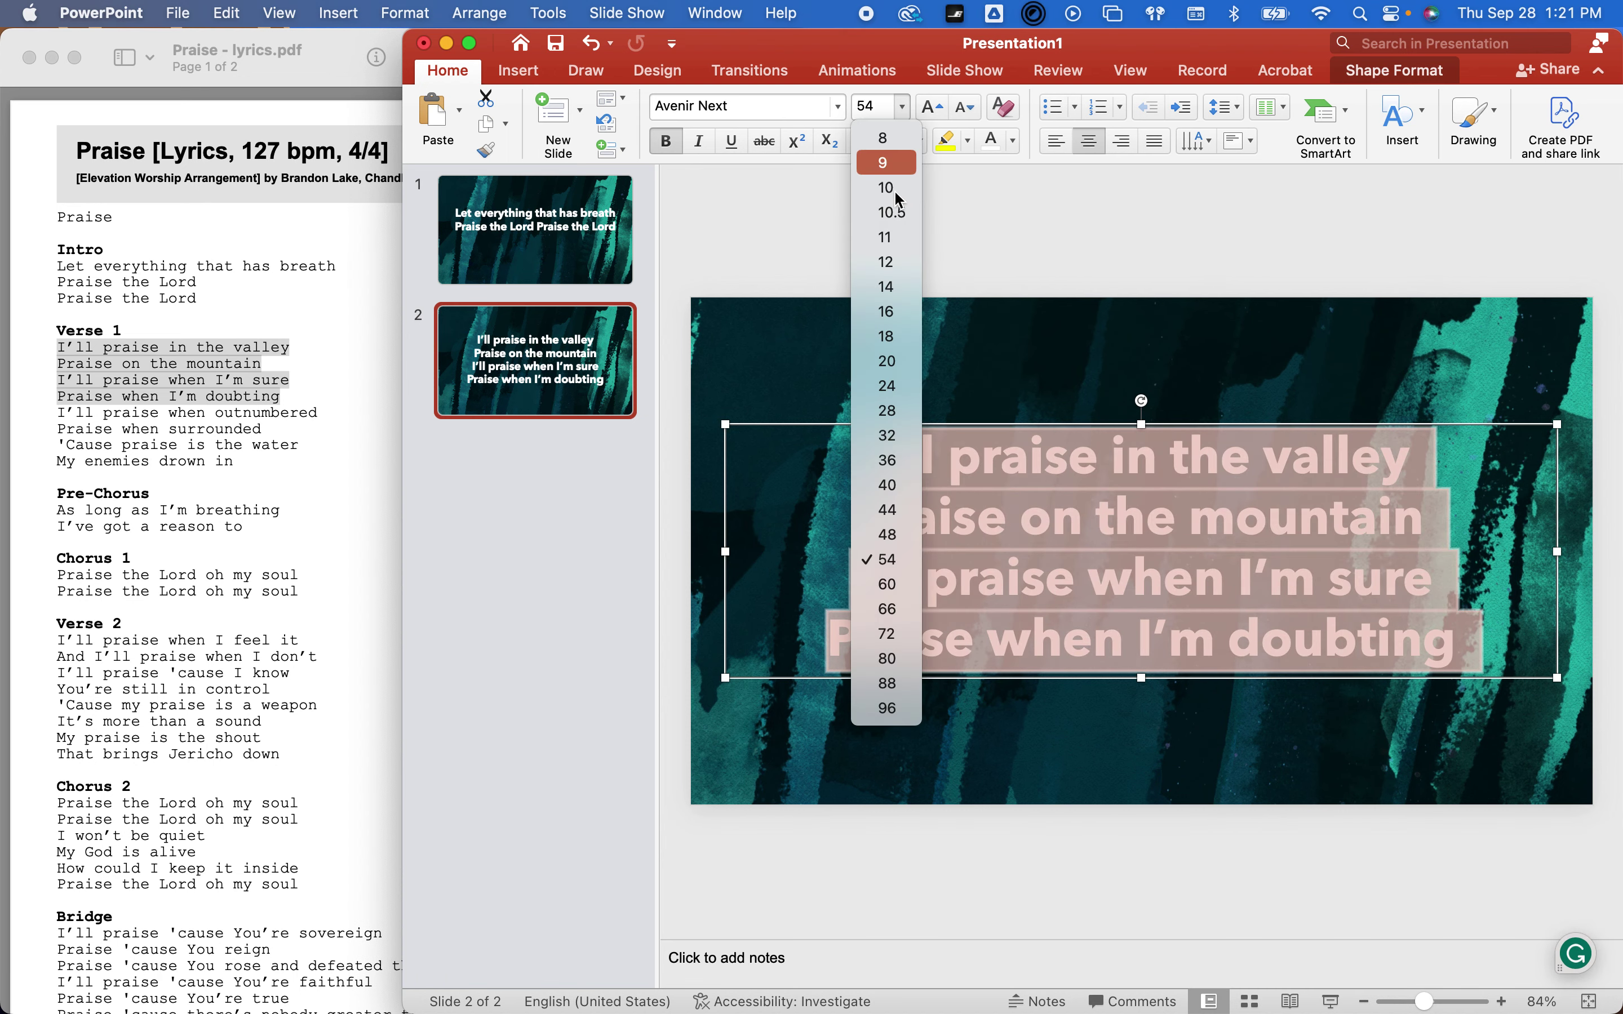
left_click(885, 585)
Try the lyrics on slide 1 at 60 pt and set them back to 54 pt
left_click(585, 232)
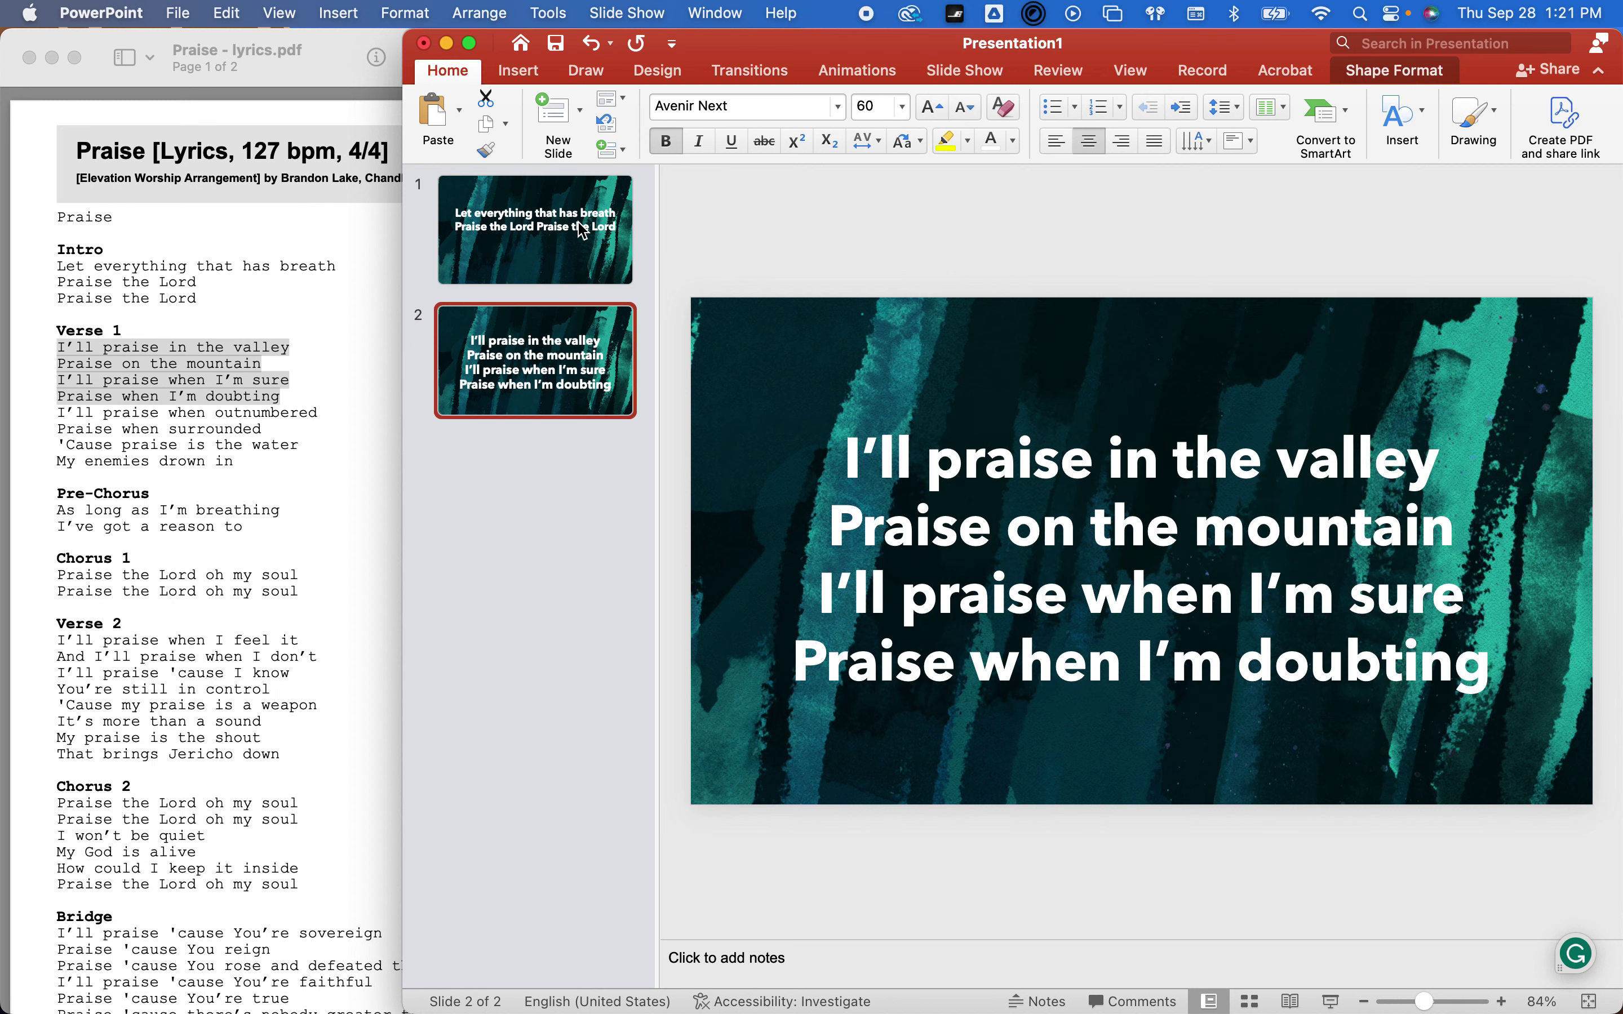
double_click(1077, 518)
key("super+c")
key("super+a")
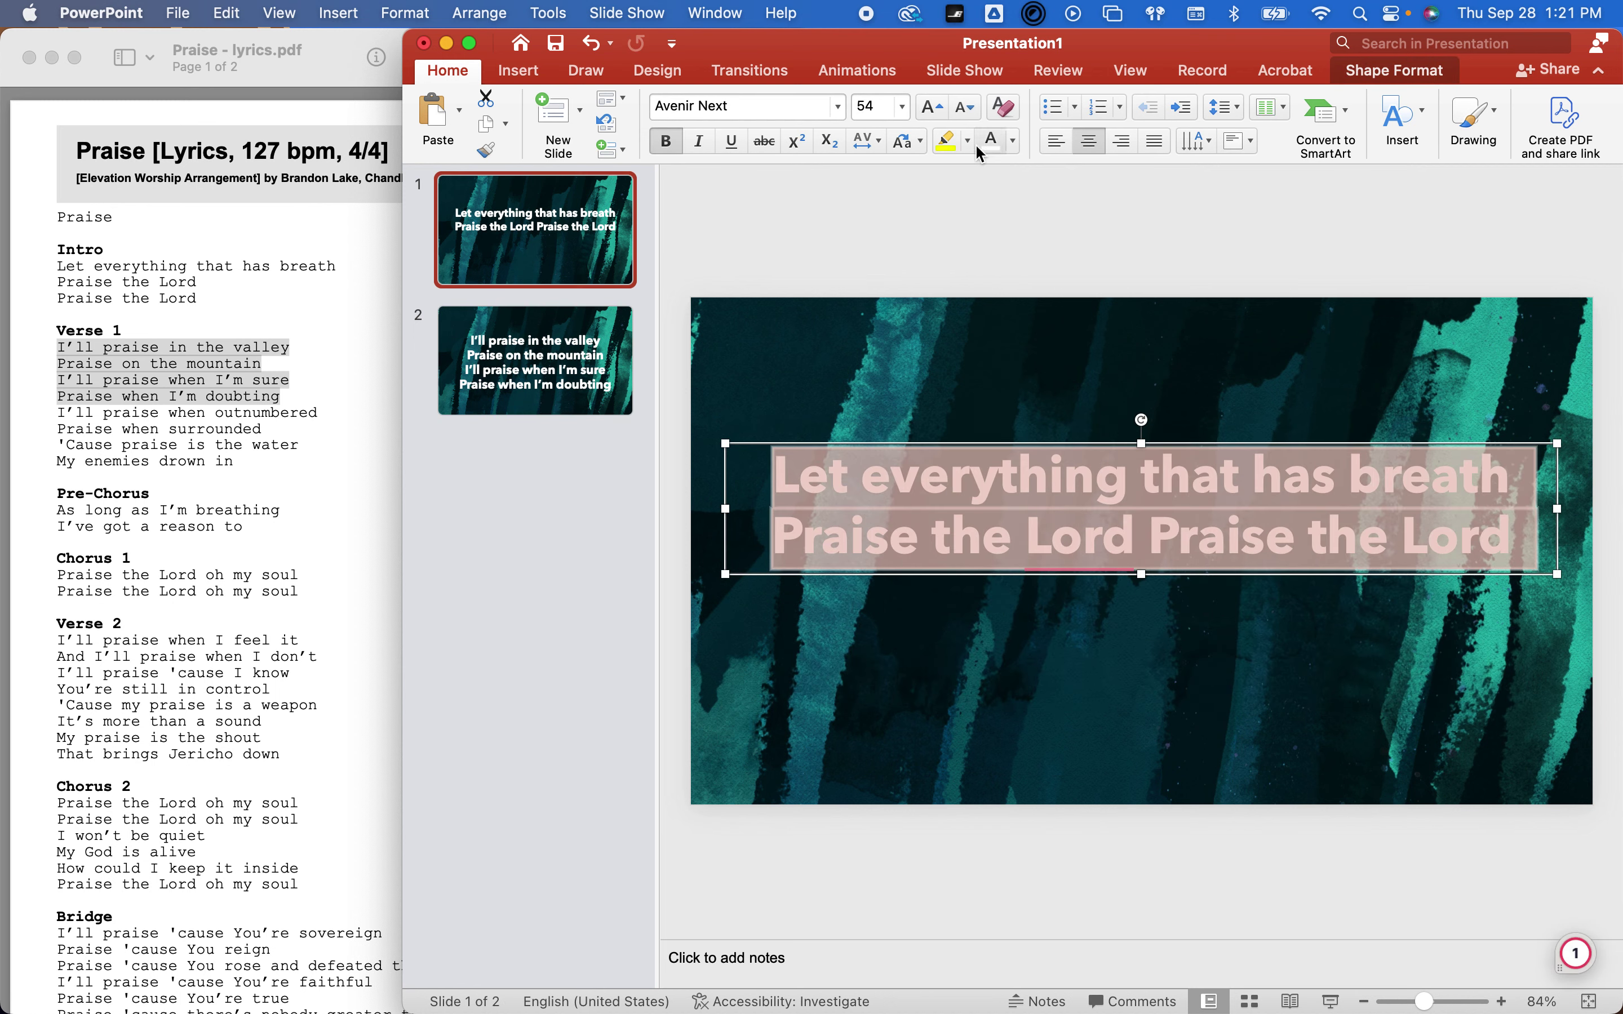
left_click(903, 105)
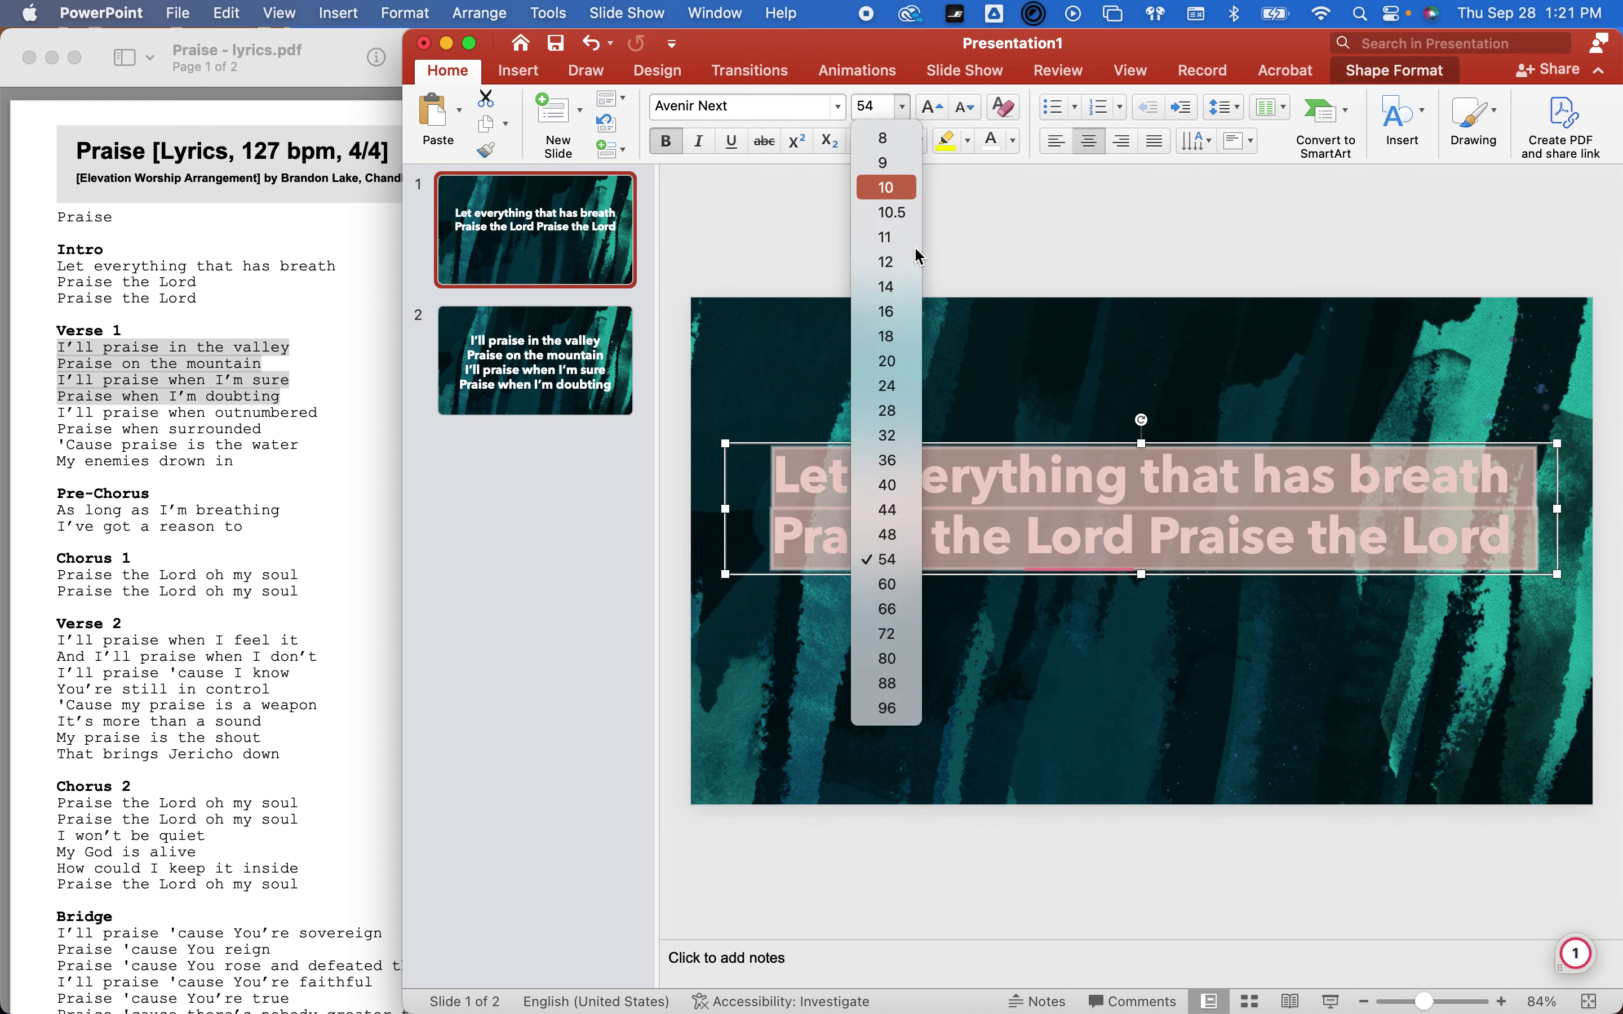
left_click(906, 585)
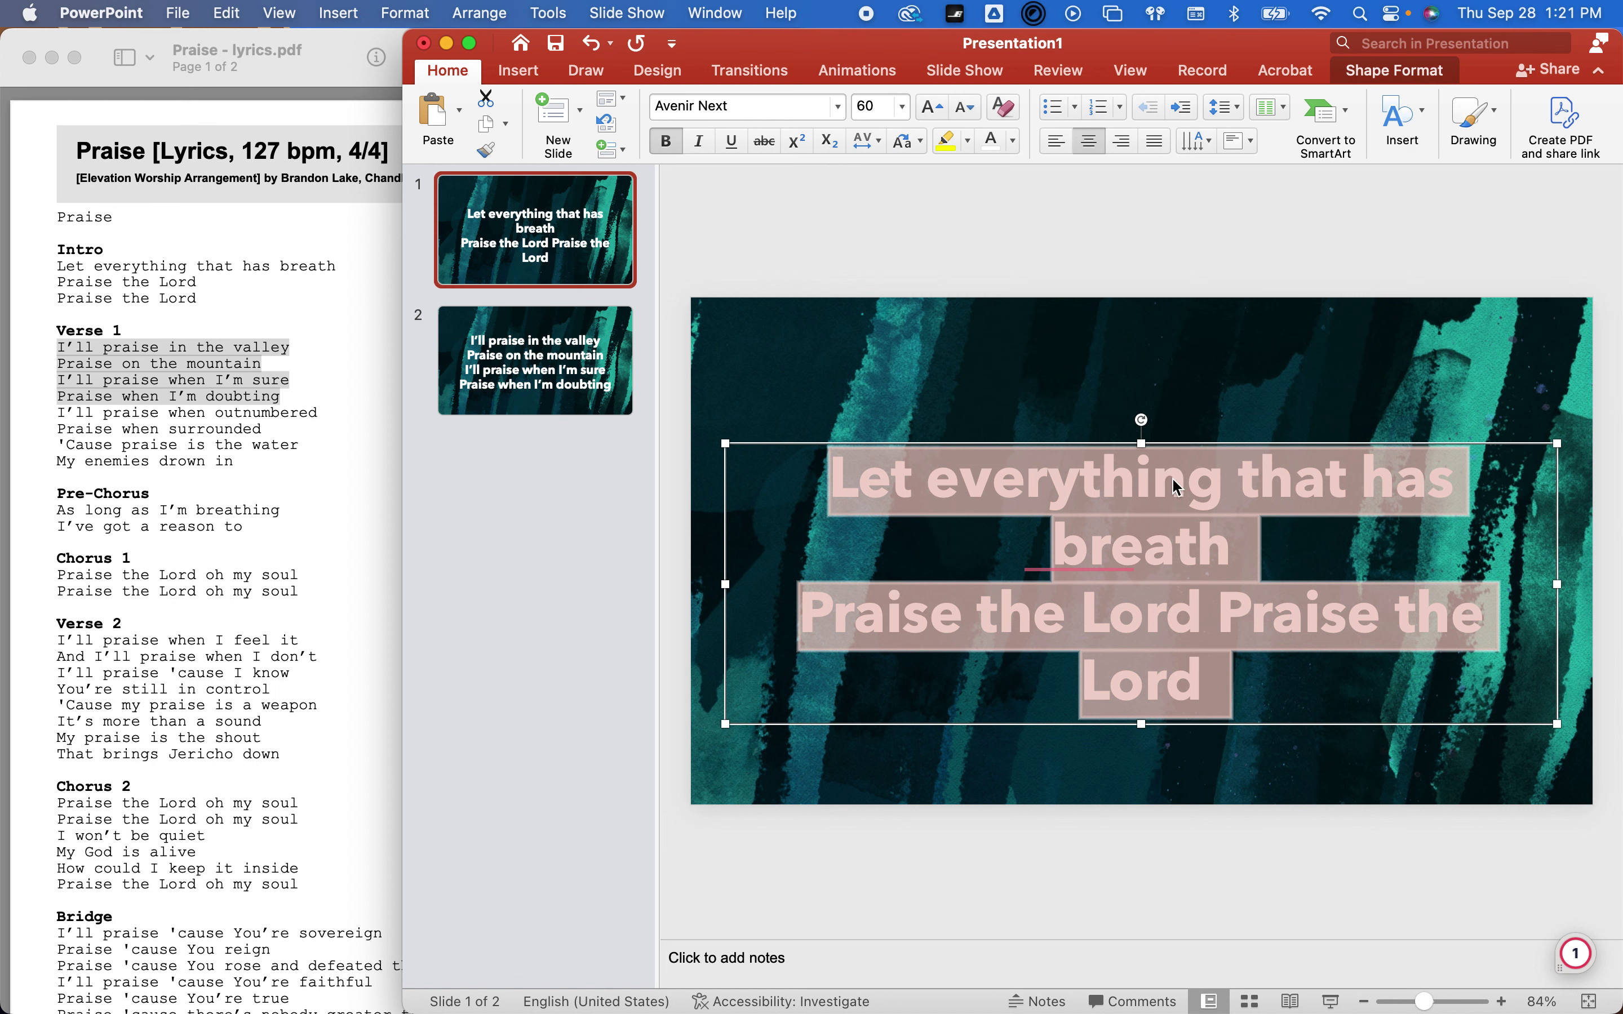
left_click(902, 105)
left_click(903, 563)
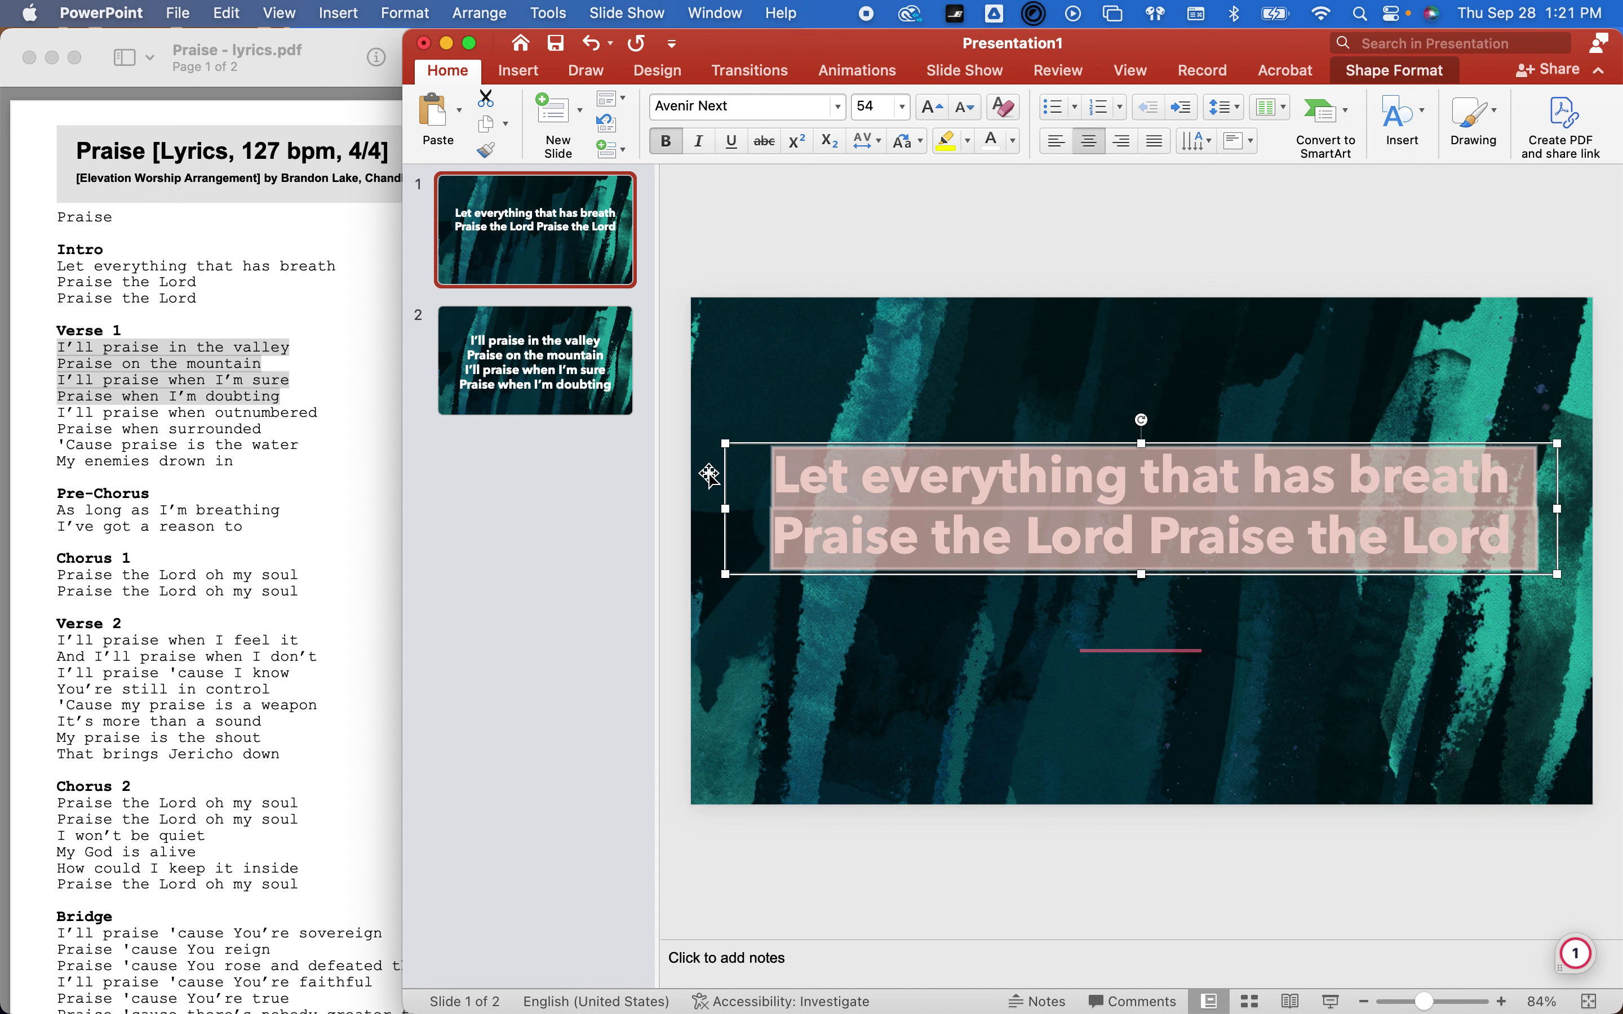
left_click(1575, 479)
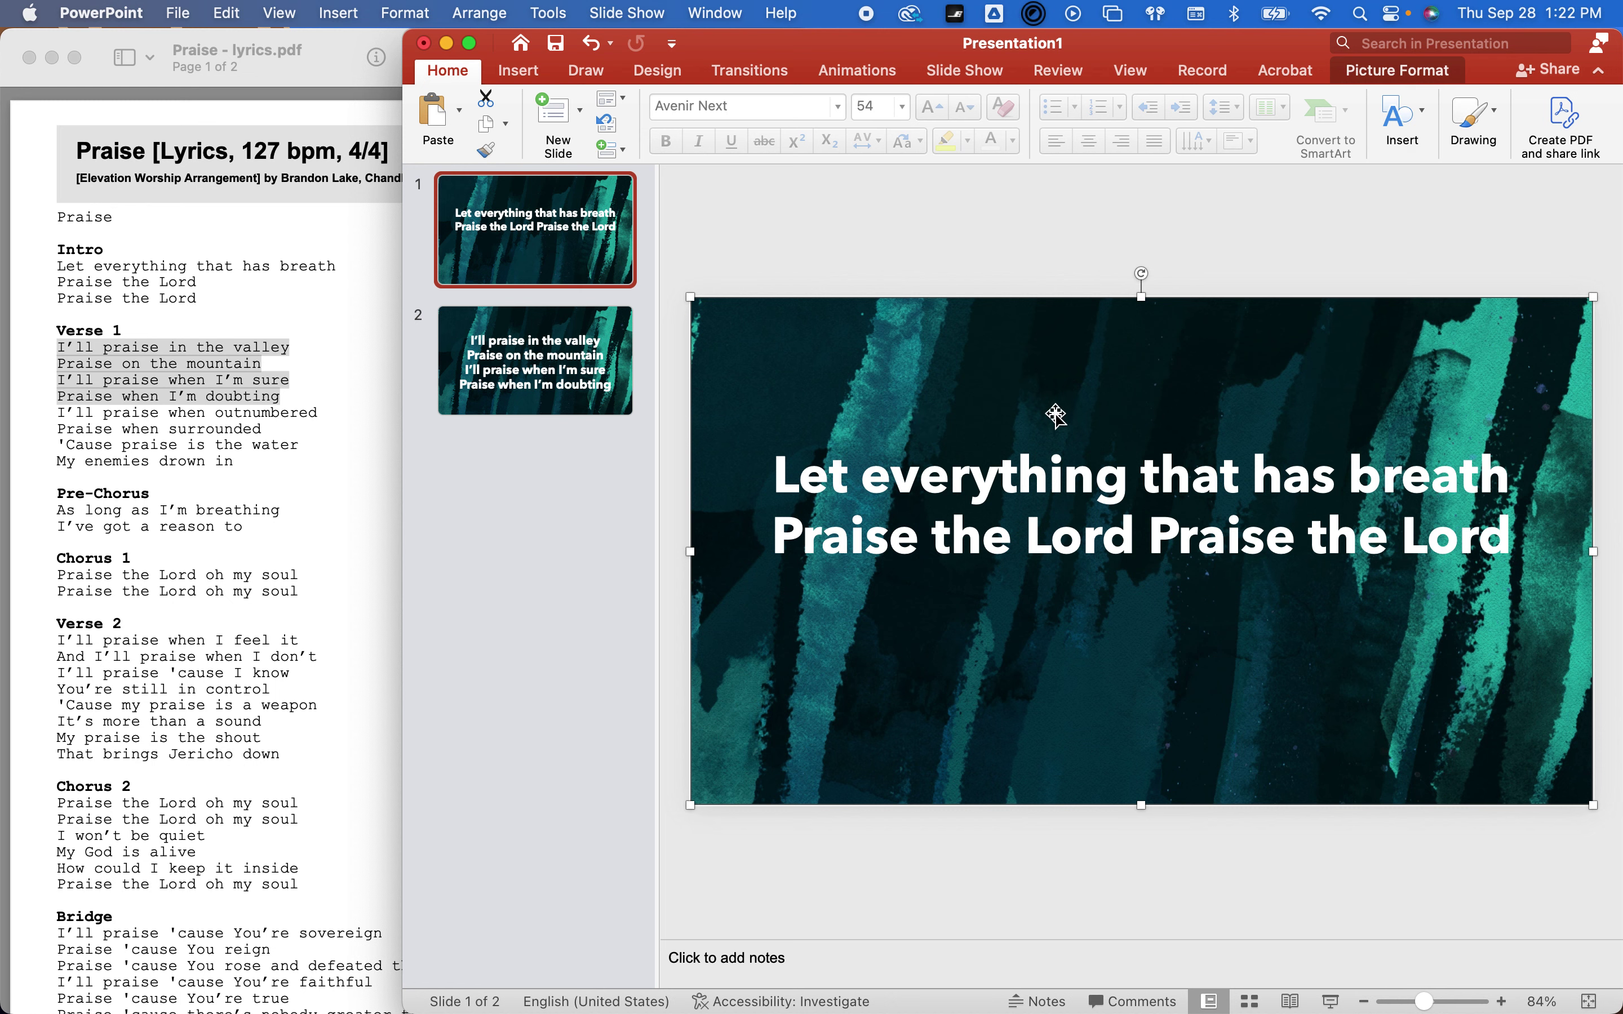
Move slide 2's enlarged verse text box up slightly so it sits vertically centered on the slide
left_click(567, 336)
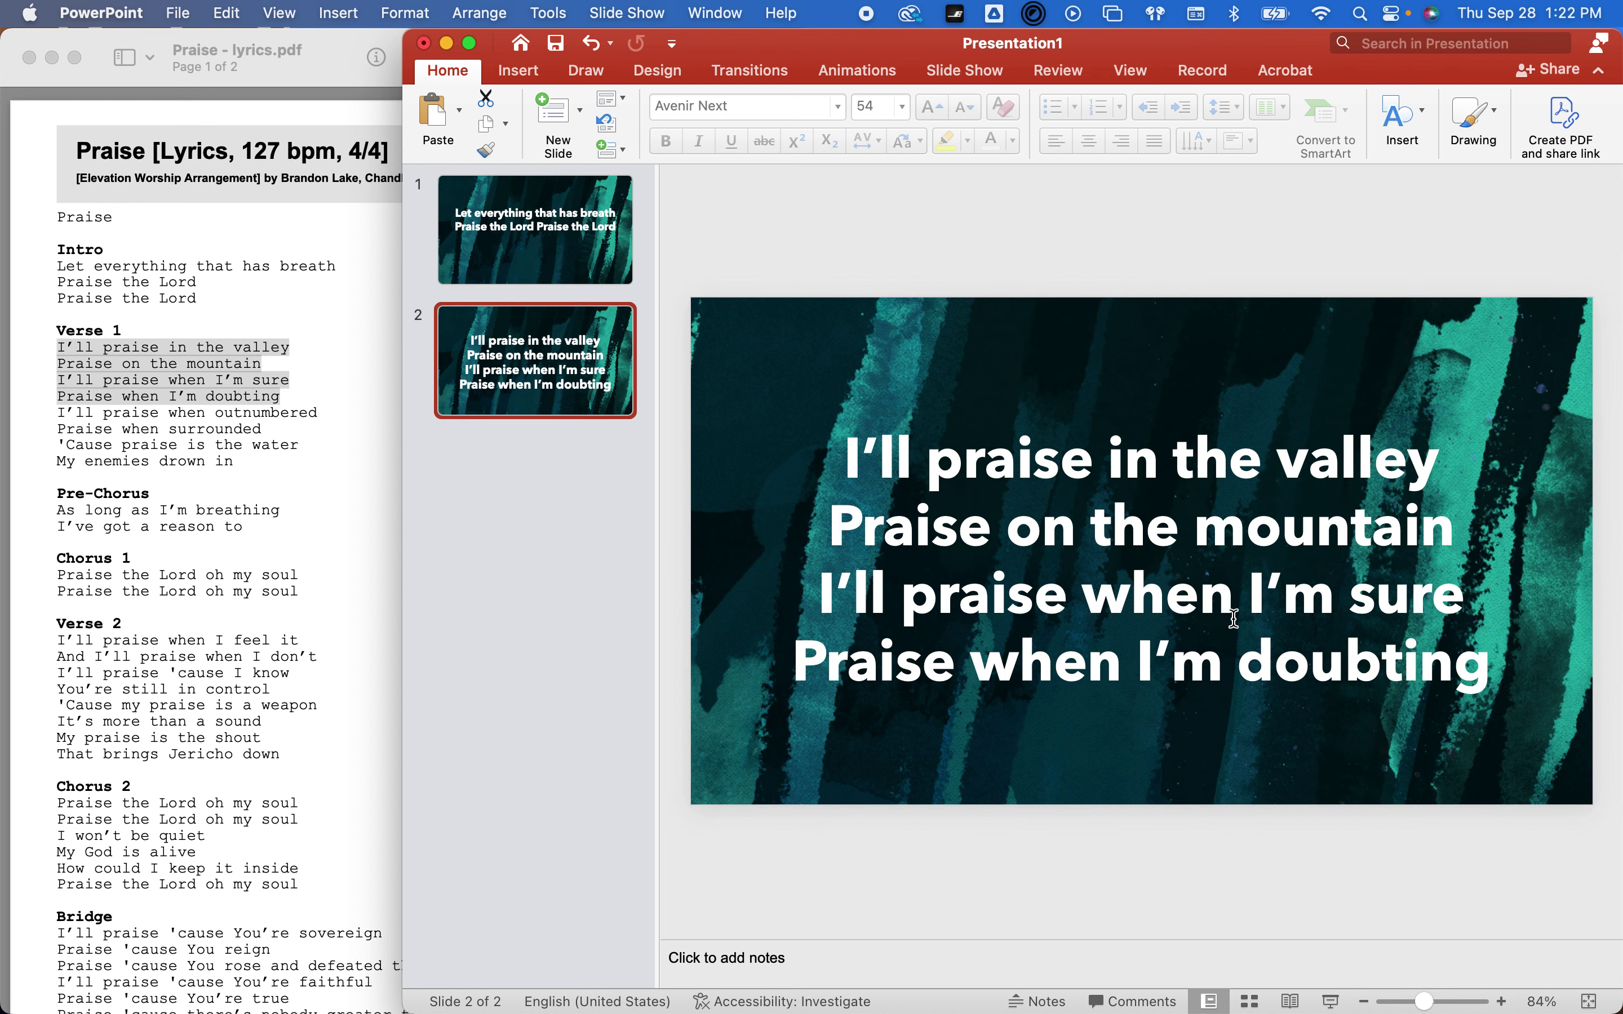
left_click(1127, 403)
left_click_drag(1105, 426, 1104, 412)
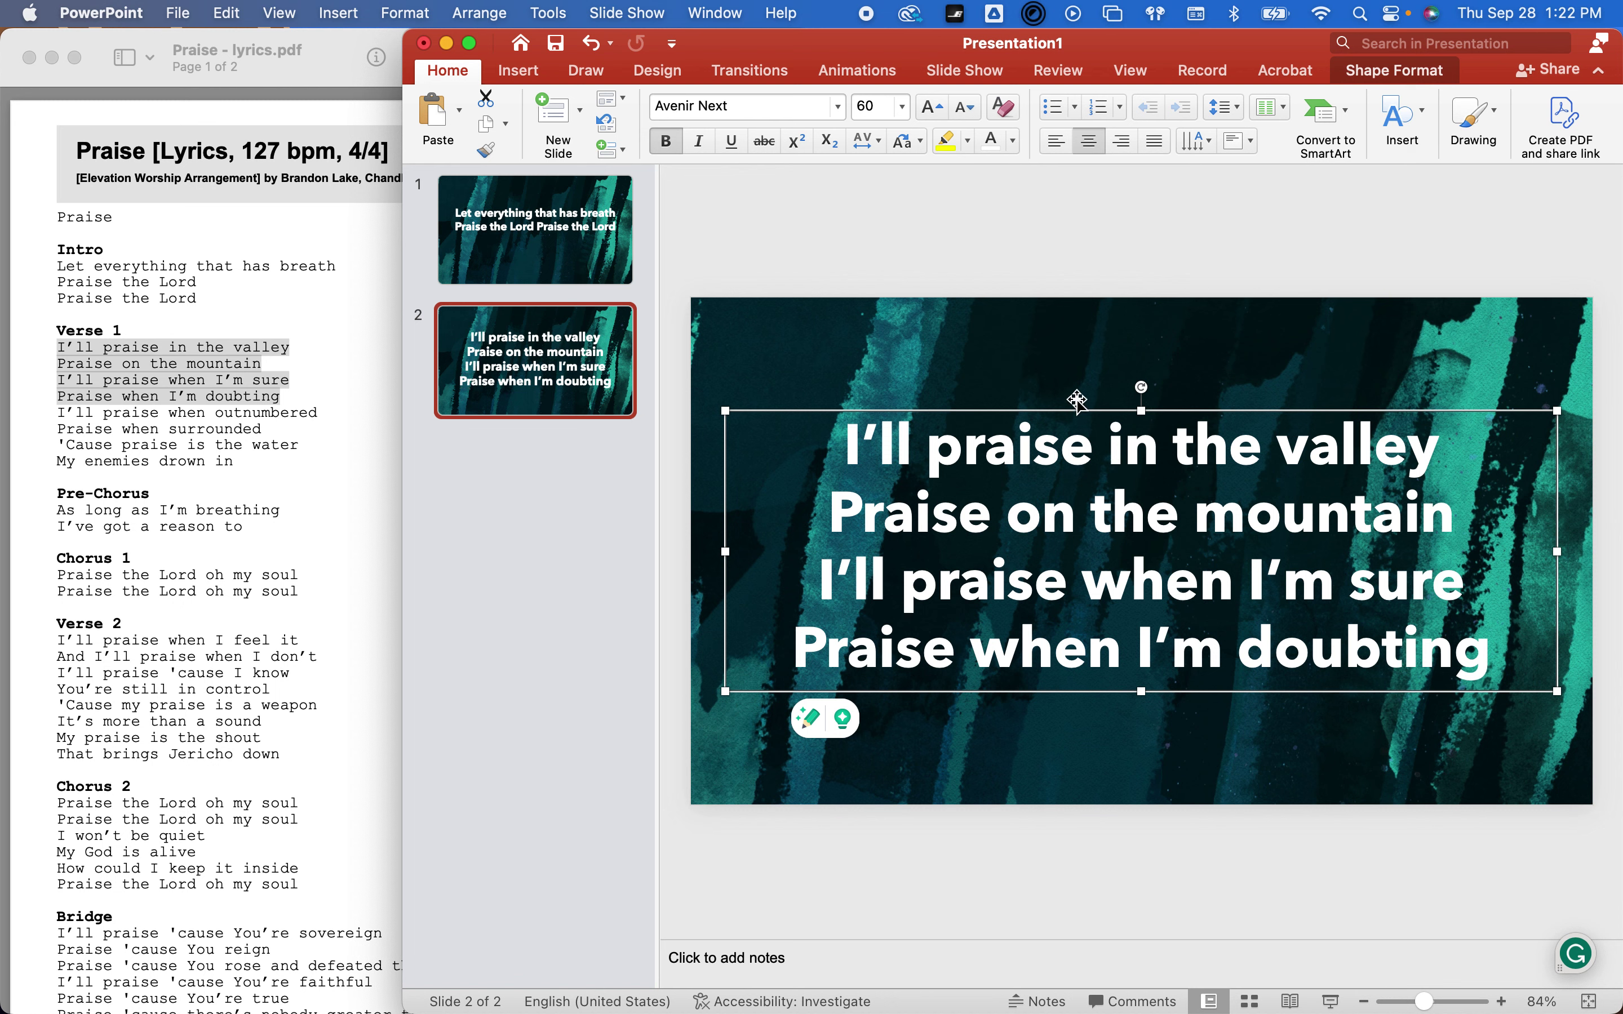
left_click(1078, 407)
left_click(1068, 417)
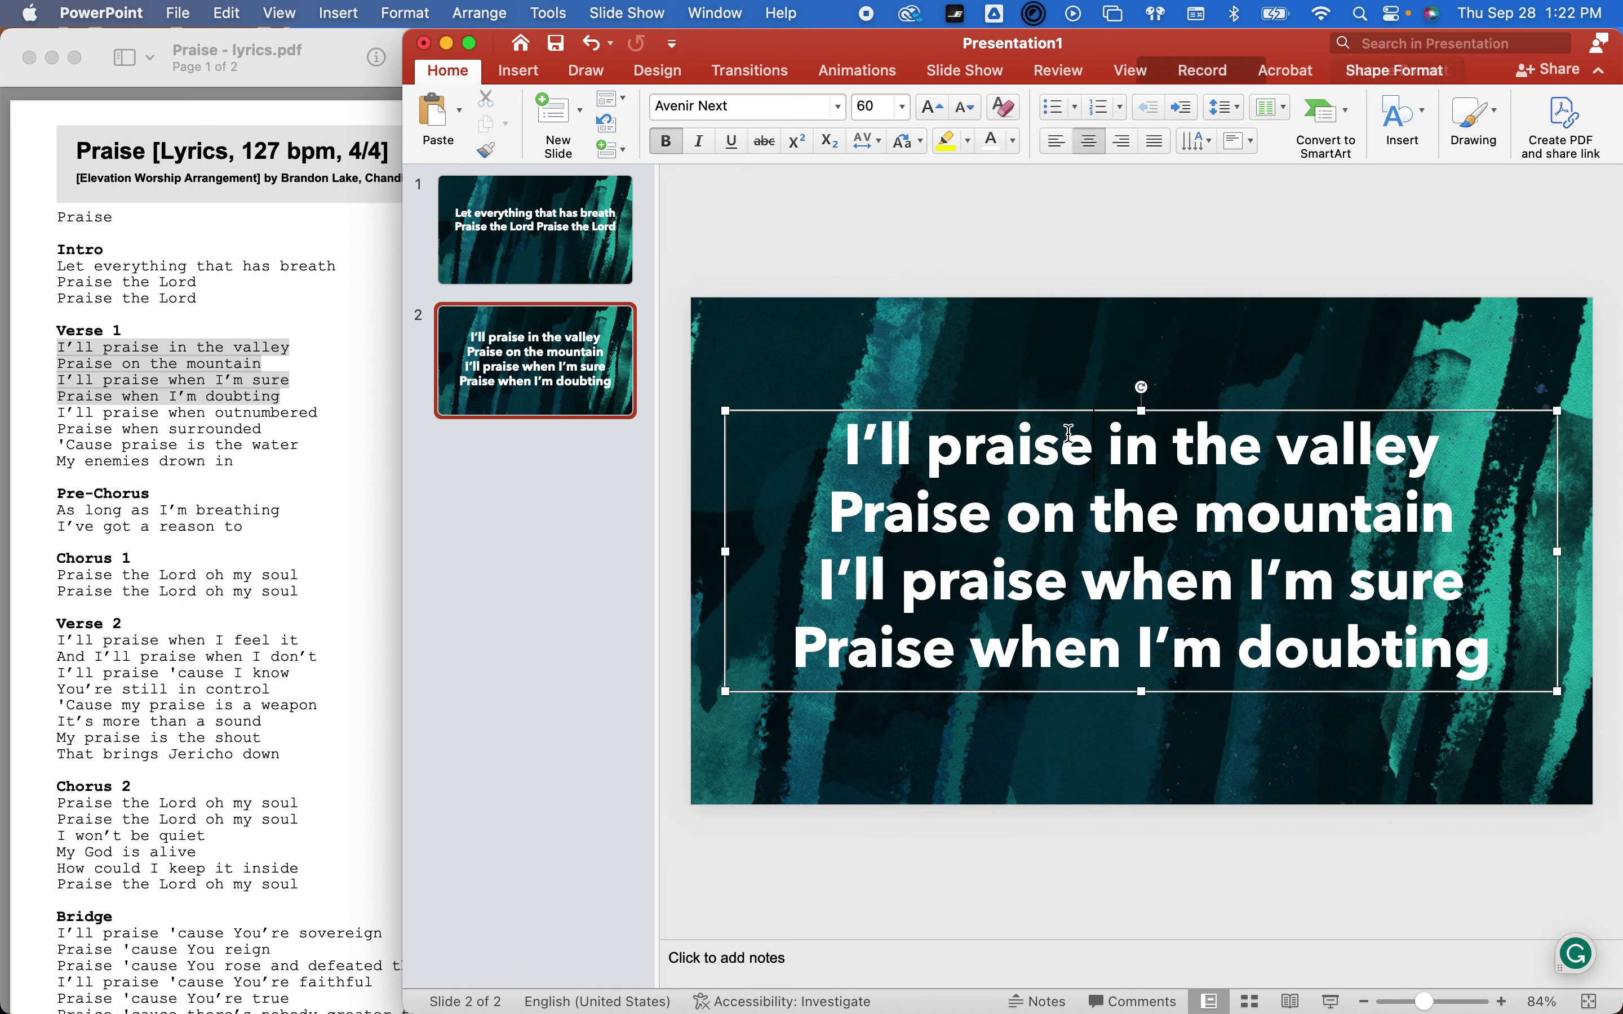
Align slide 2's verse text box with the slide's center guides and duplicate the slide directly after it
left_click_drag(1066, 415, 1065, 413)
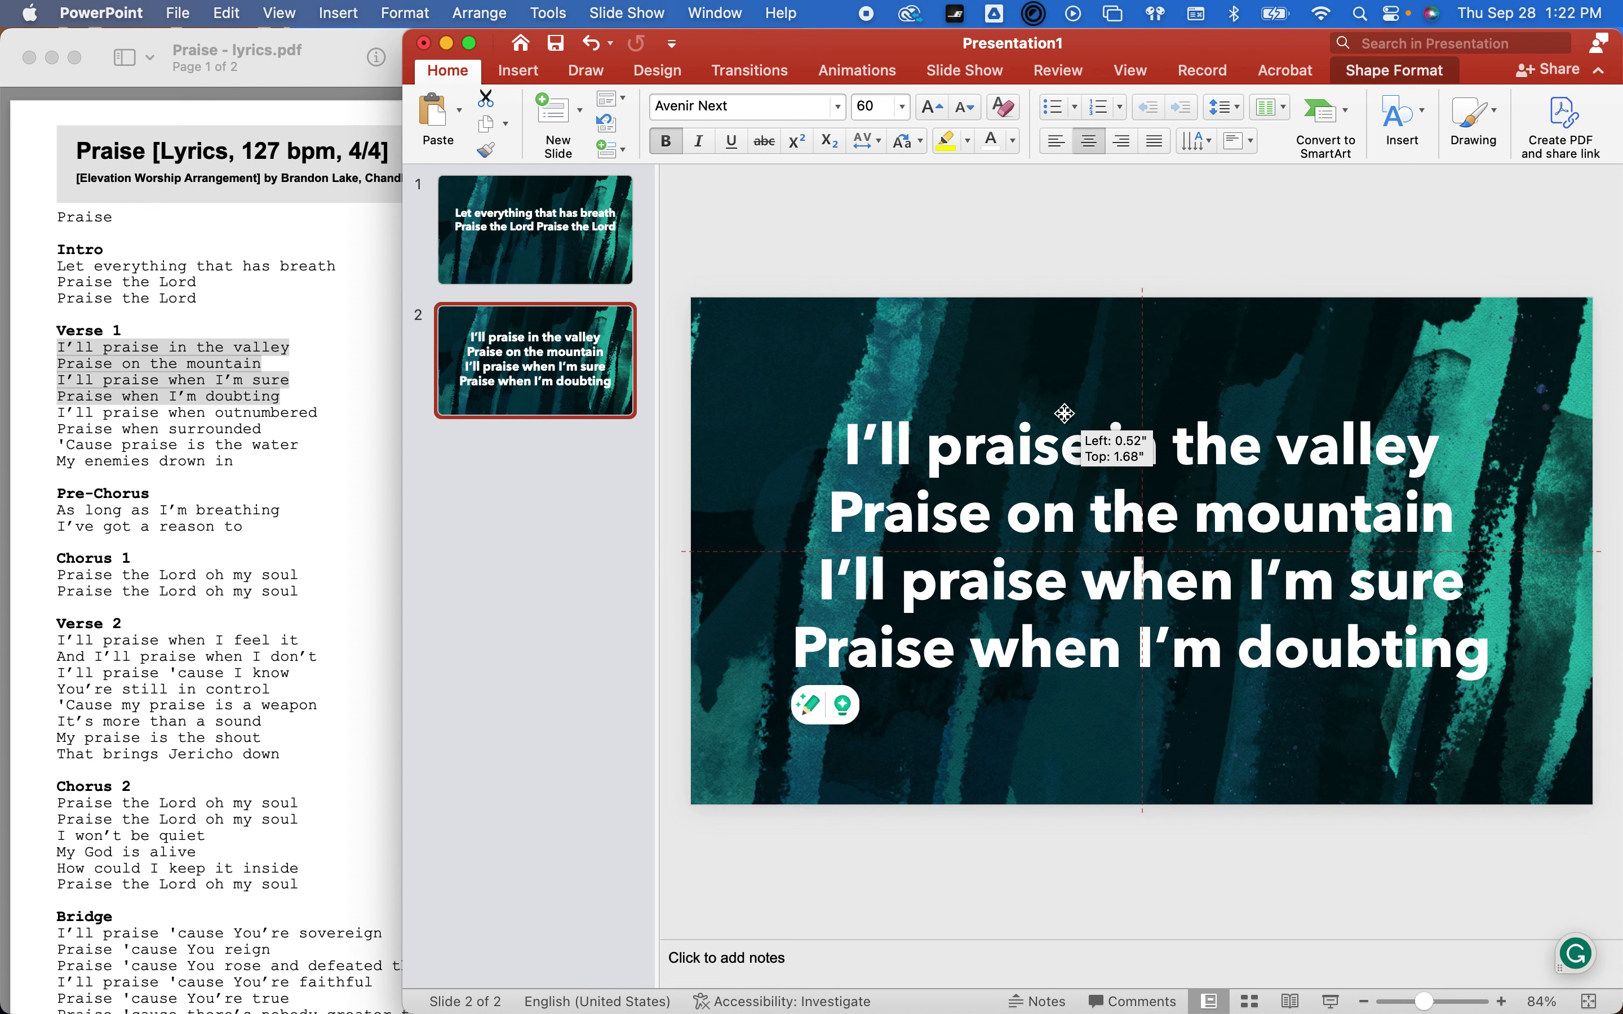
left_click_drag(1065, 413, 1065, 413)
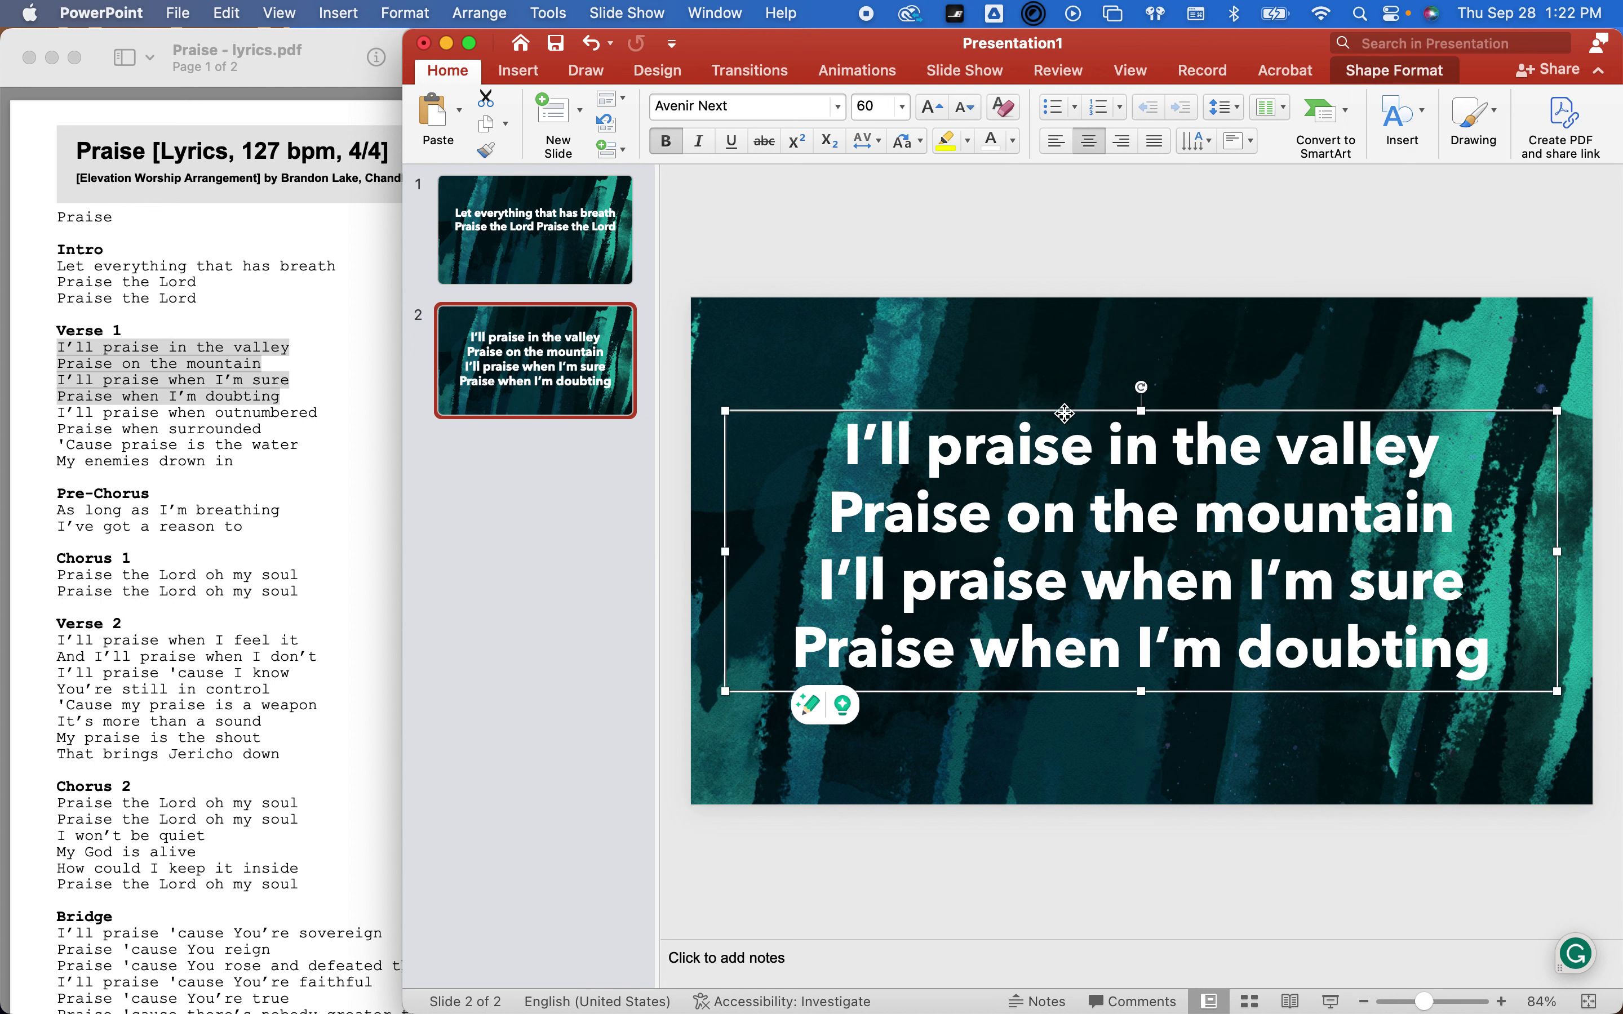
left_click(565, 367)
key("super+v")
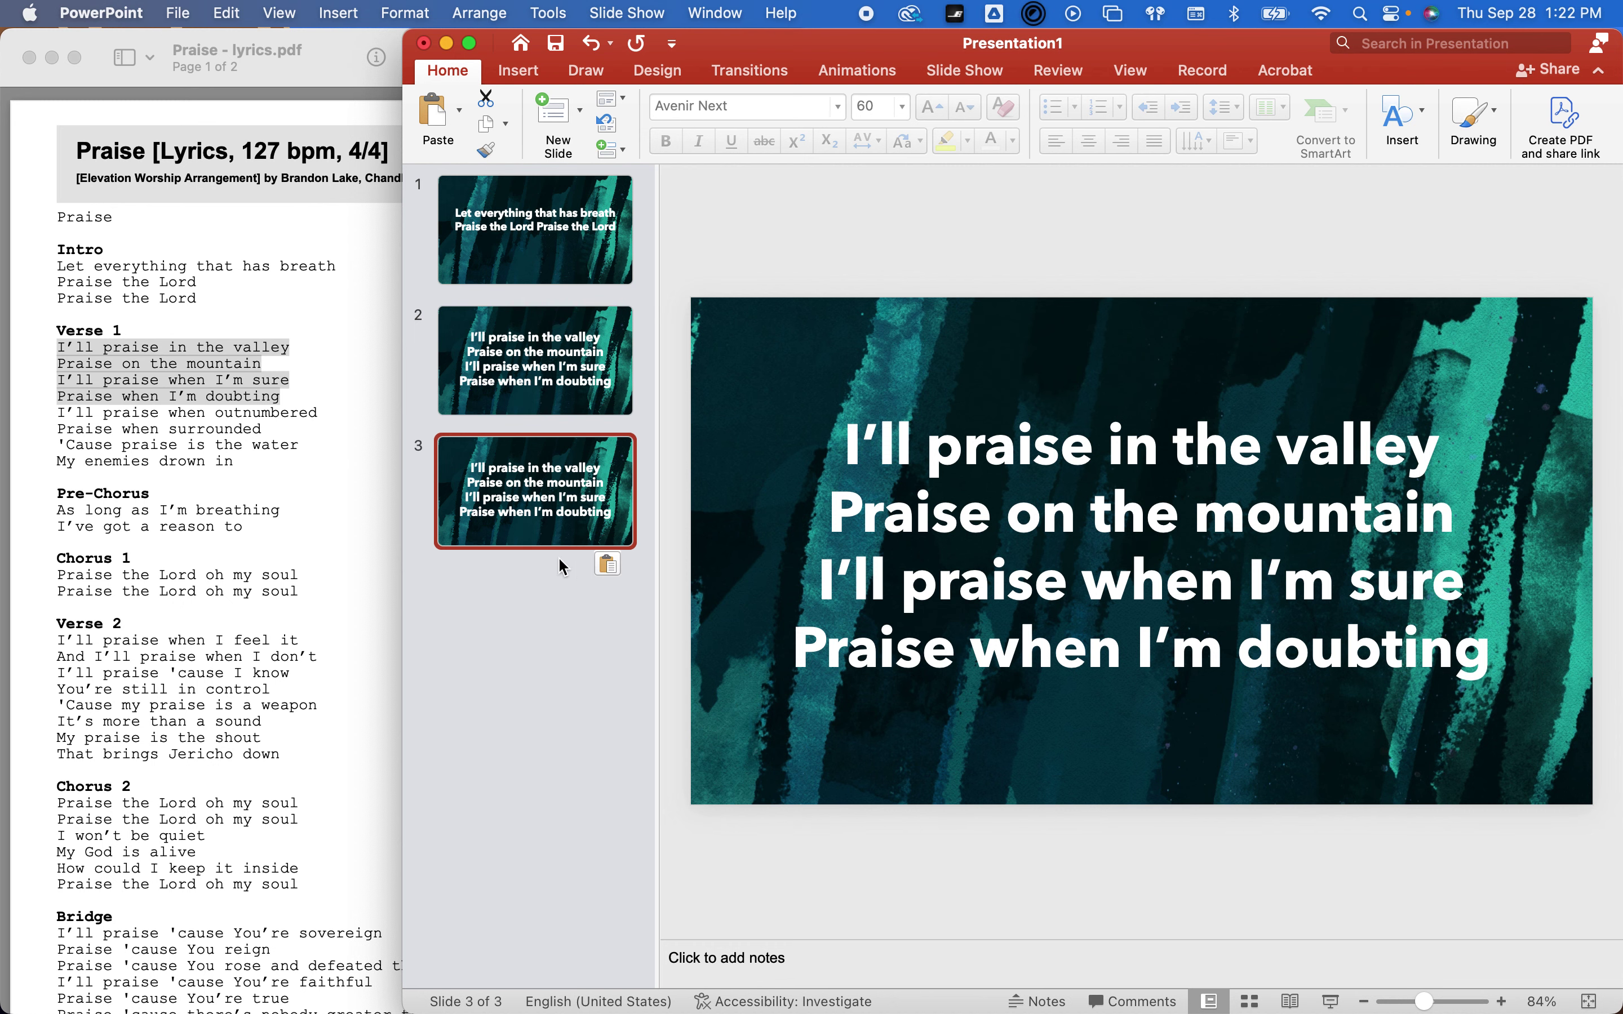
Copy the last four lines of Verse 1, "I'll praise when outnumbered" through "My enemies drown in", from the lyrics PDF
left_click(239, 444)
left_click_drag(243, 469, 49, 415)
key("super+c")
left_click(989, 459)
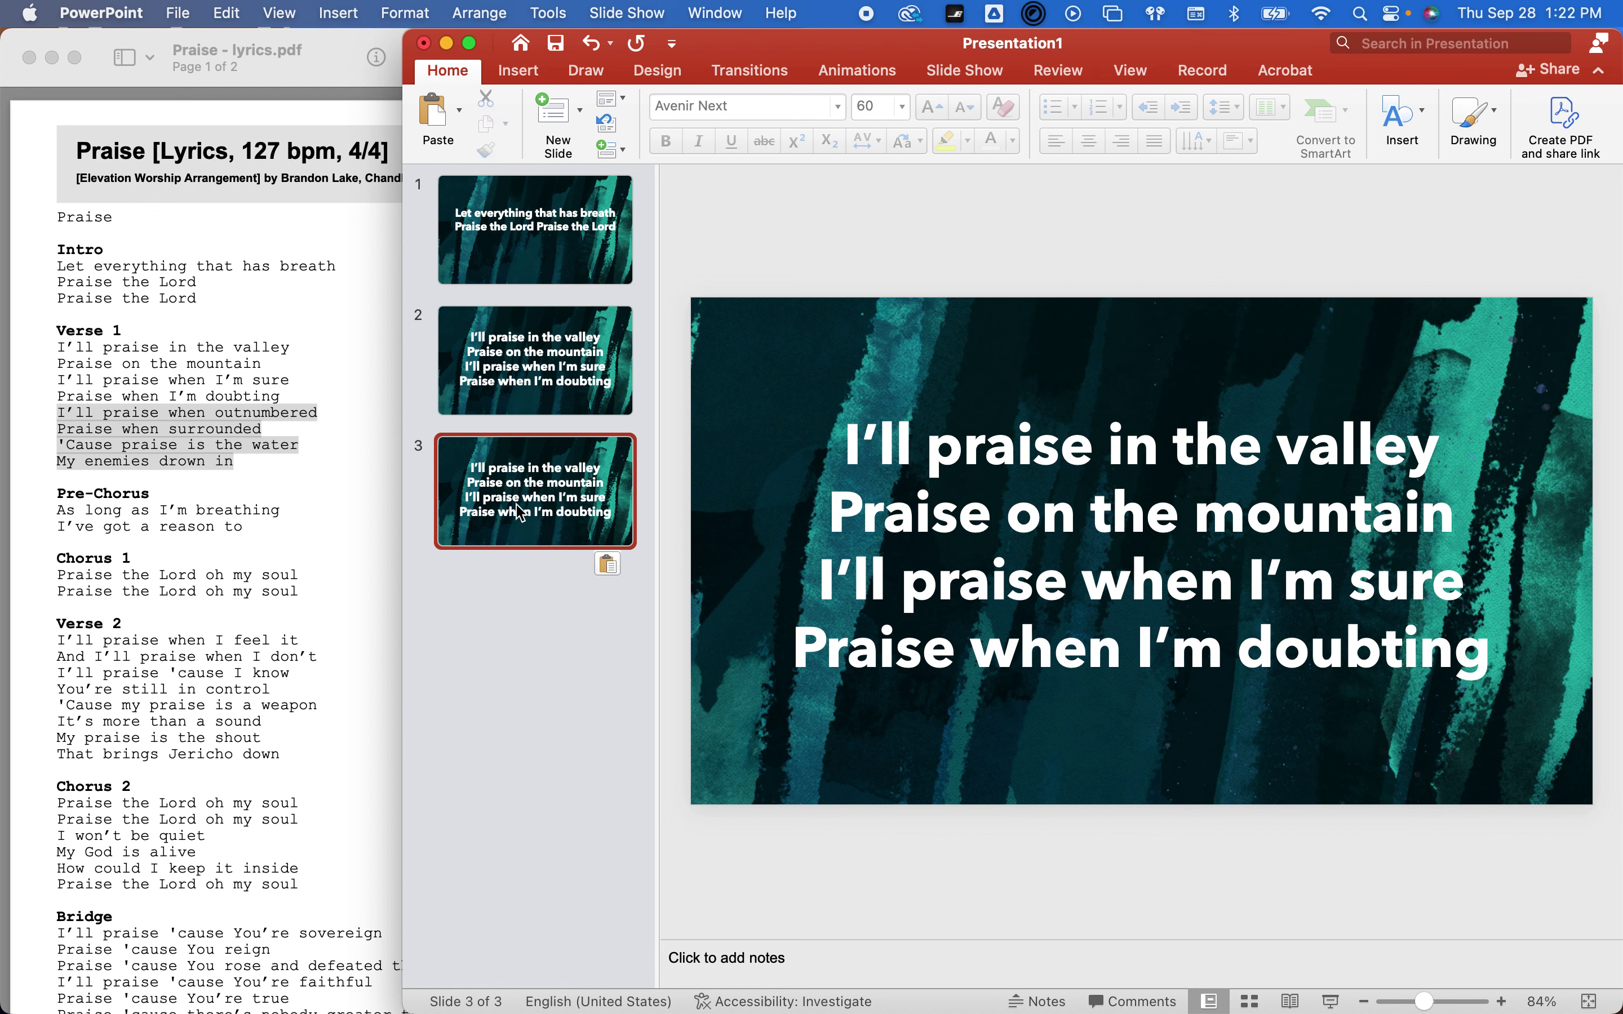
left_click(1117, 511)
left_click(1009, 555)
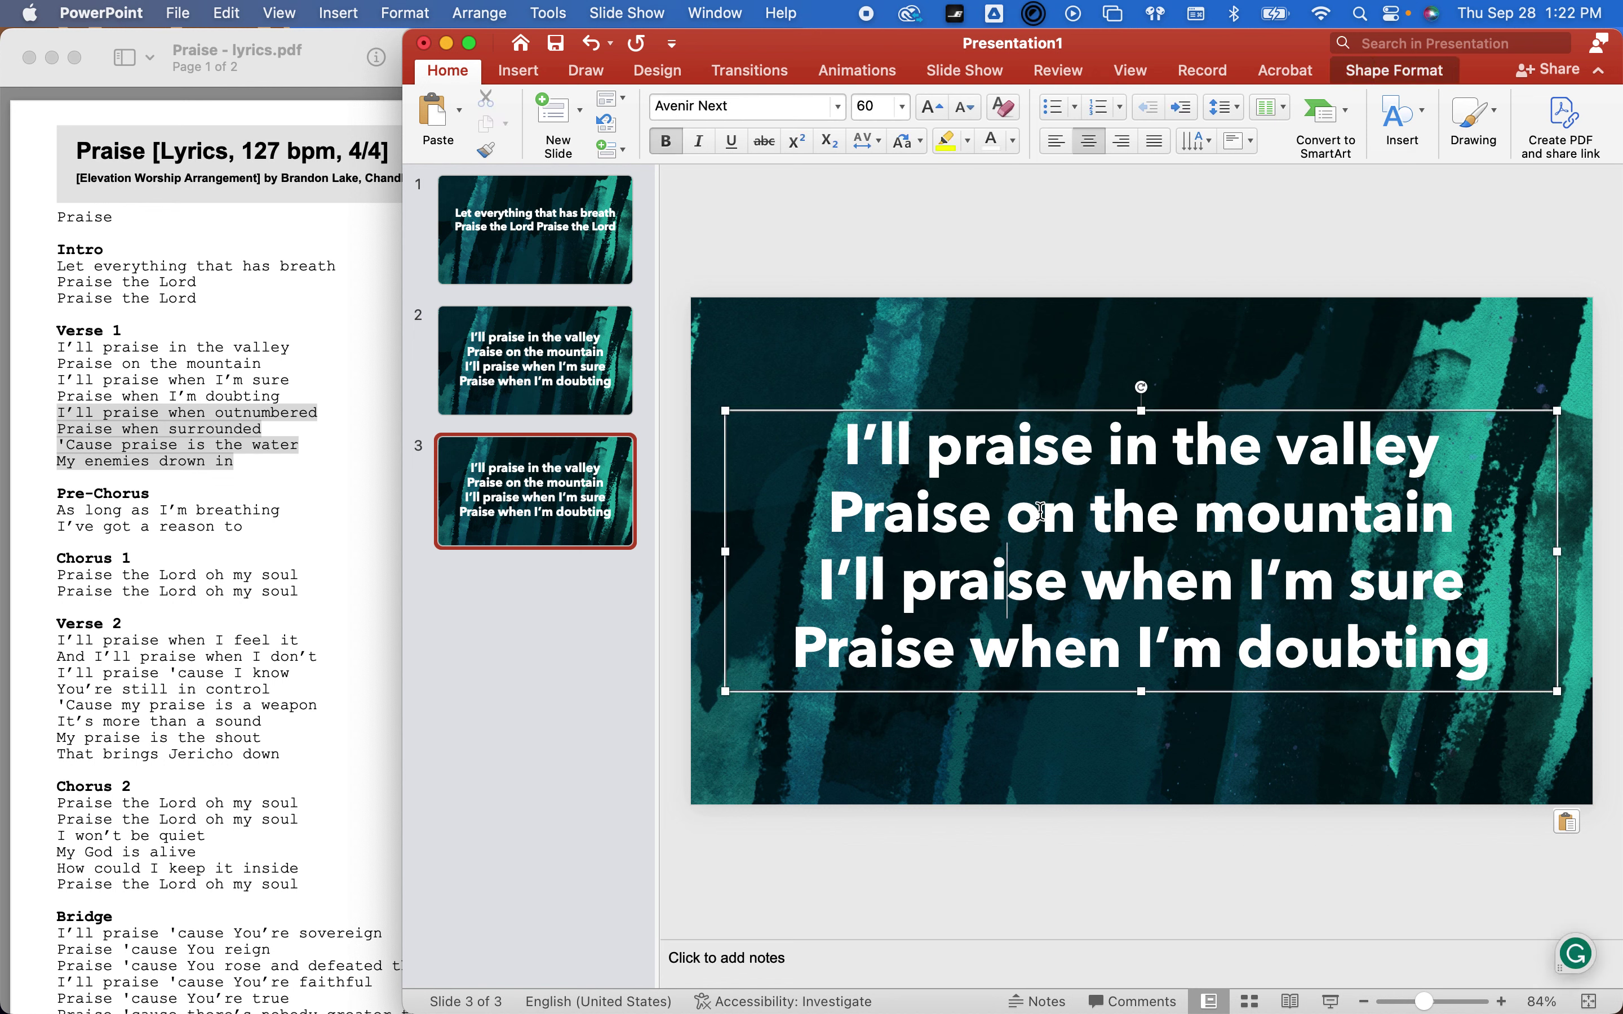
left_click_drag(1488, 654, 926, 431)
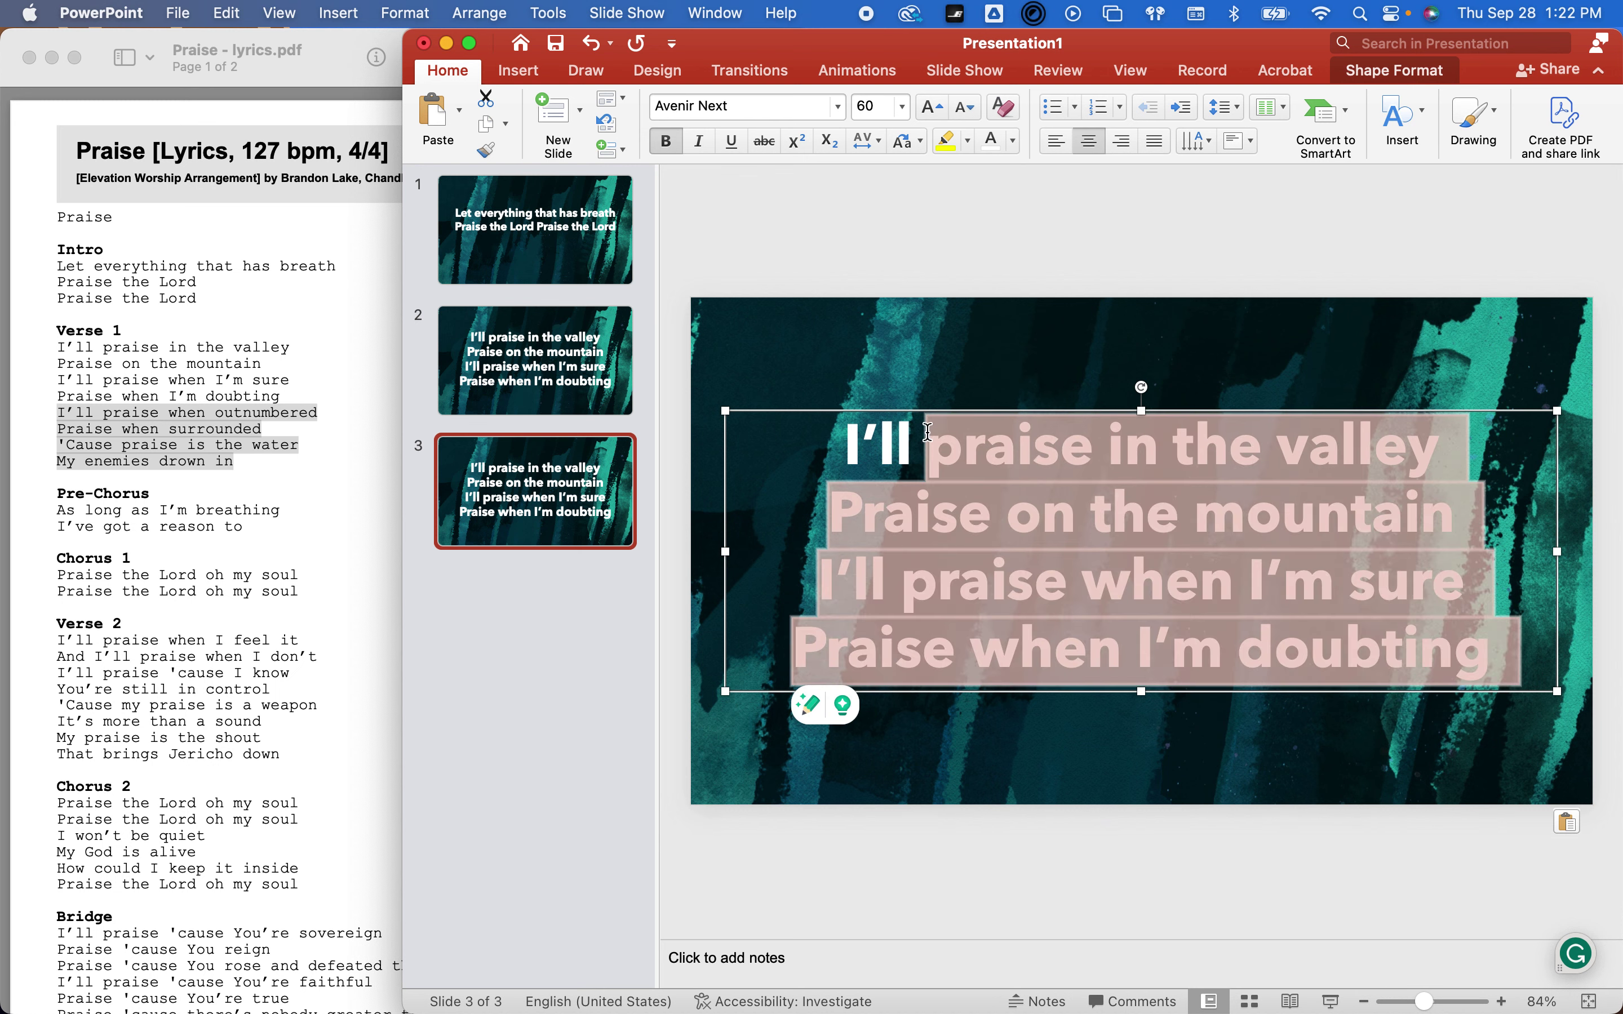
key("super+v")
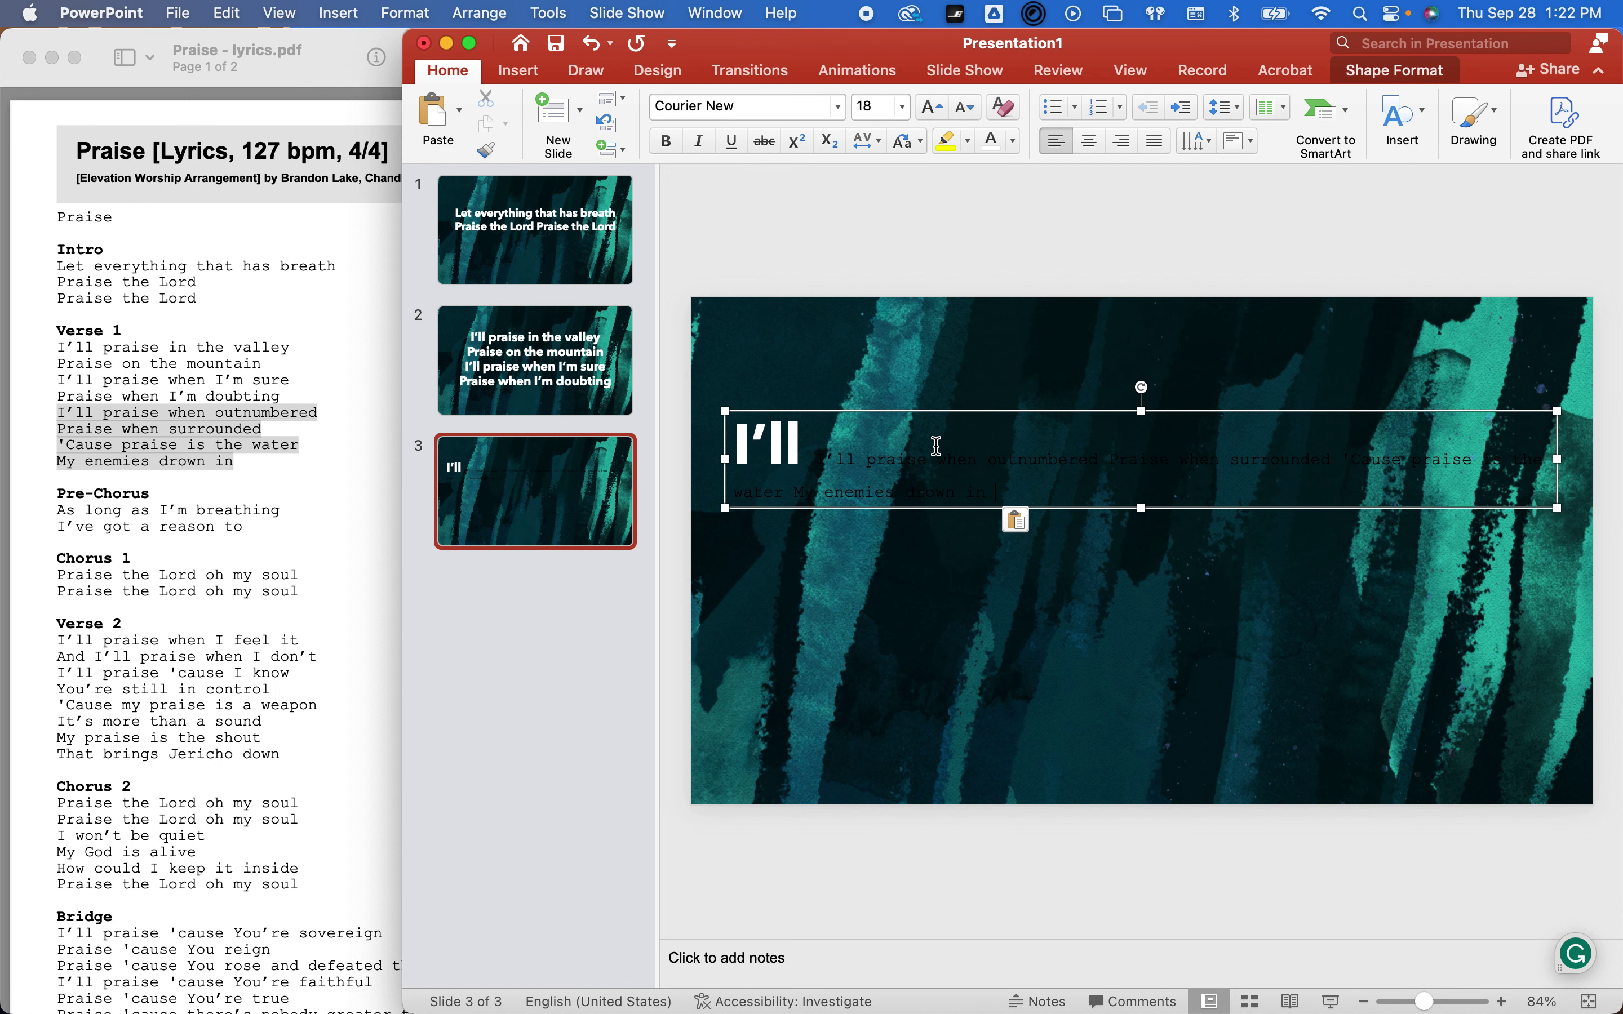
key("super+z")
Replace all the verse text on slide 3 with the copied lines from "I'll praise when outnumbered" to "My enemies drown in"
left_click(1230, 557)
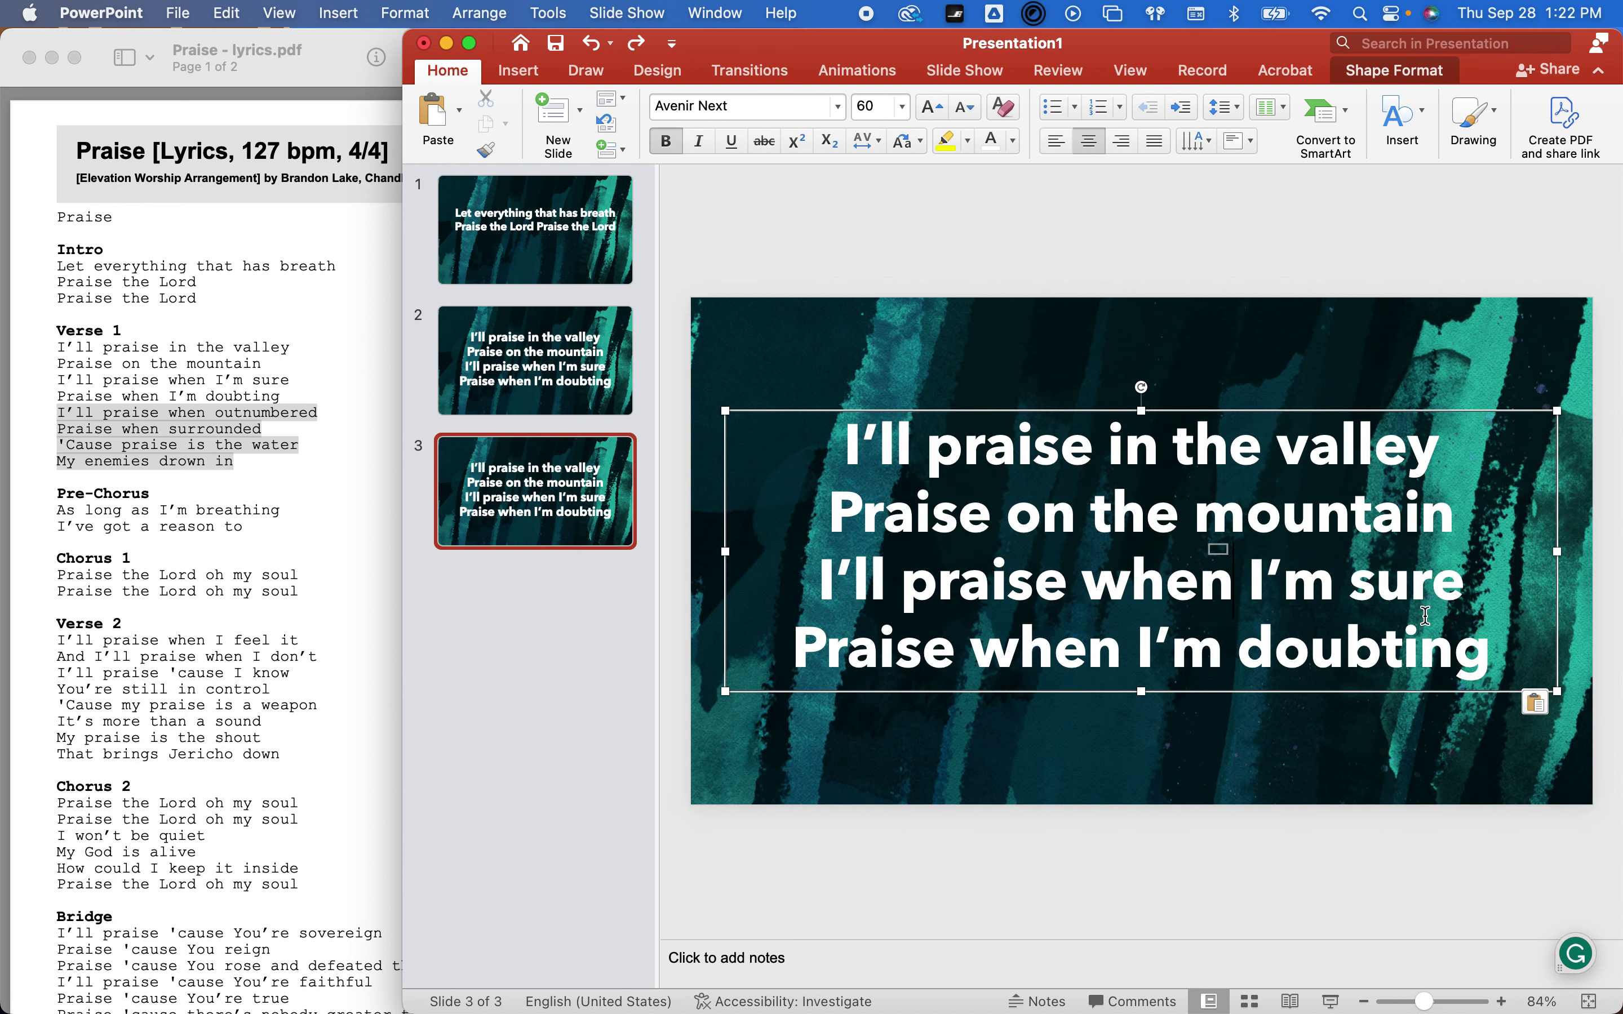
left_click(1496, 664)
left_click_drag(1488, 654, 846, 445)
key("super+v")
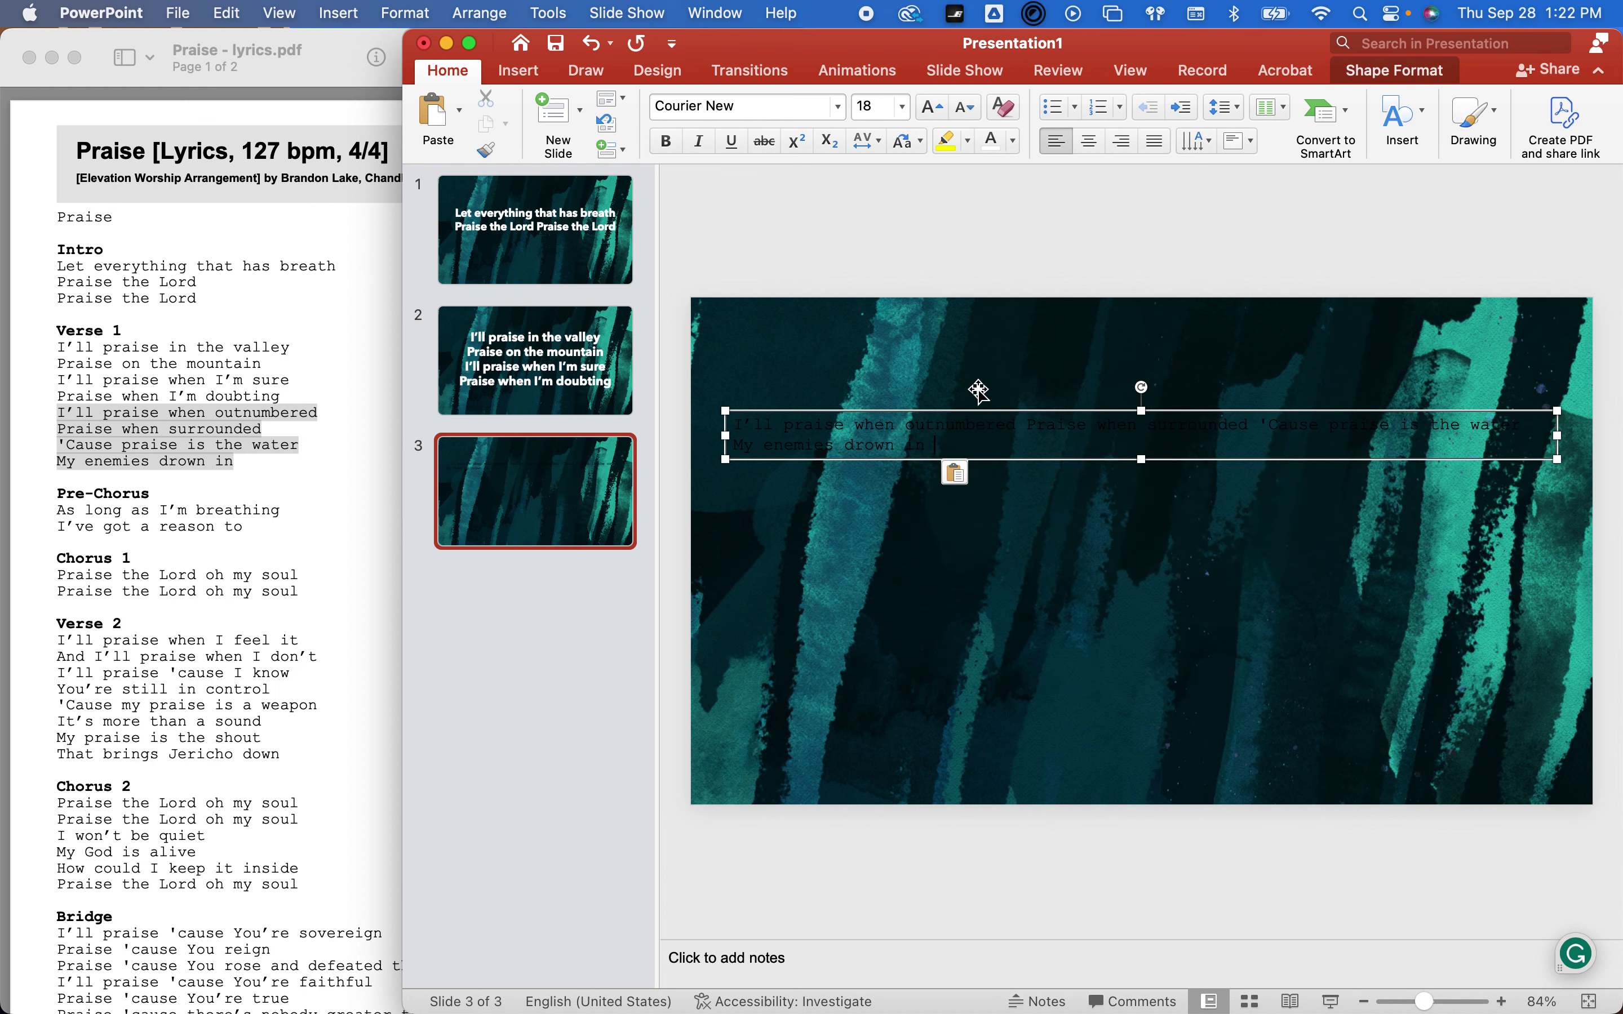
Format all the pasted lyrics on slide 3 at 54 pt in Avenir Next Bold
key("super+a")
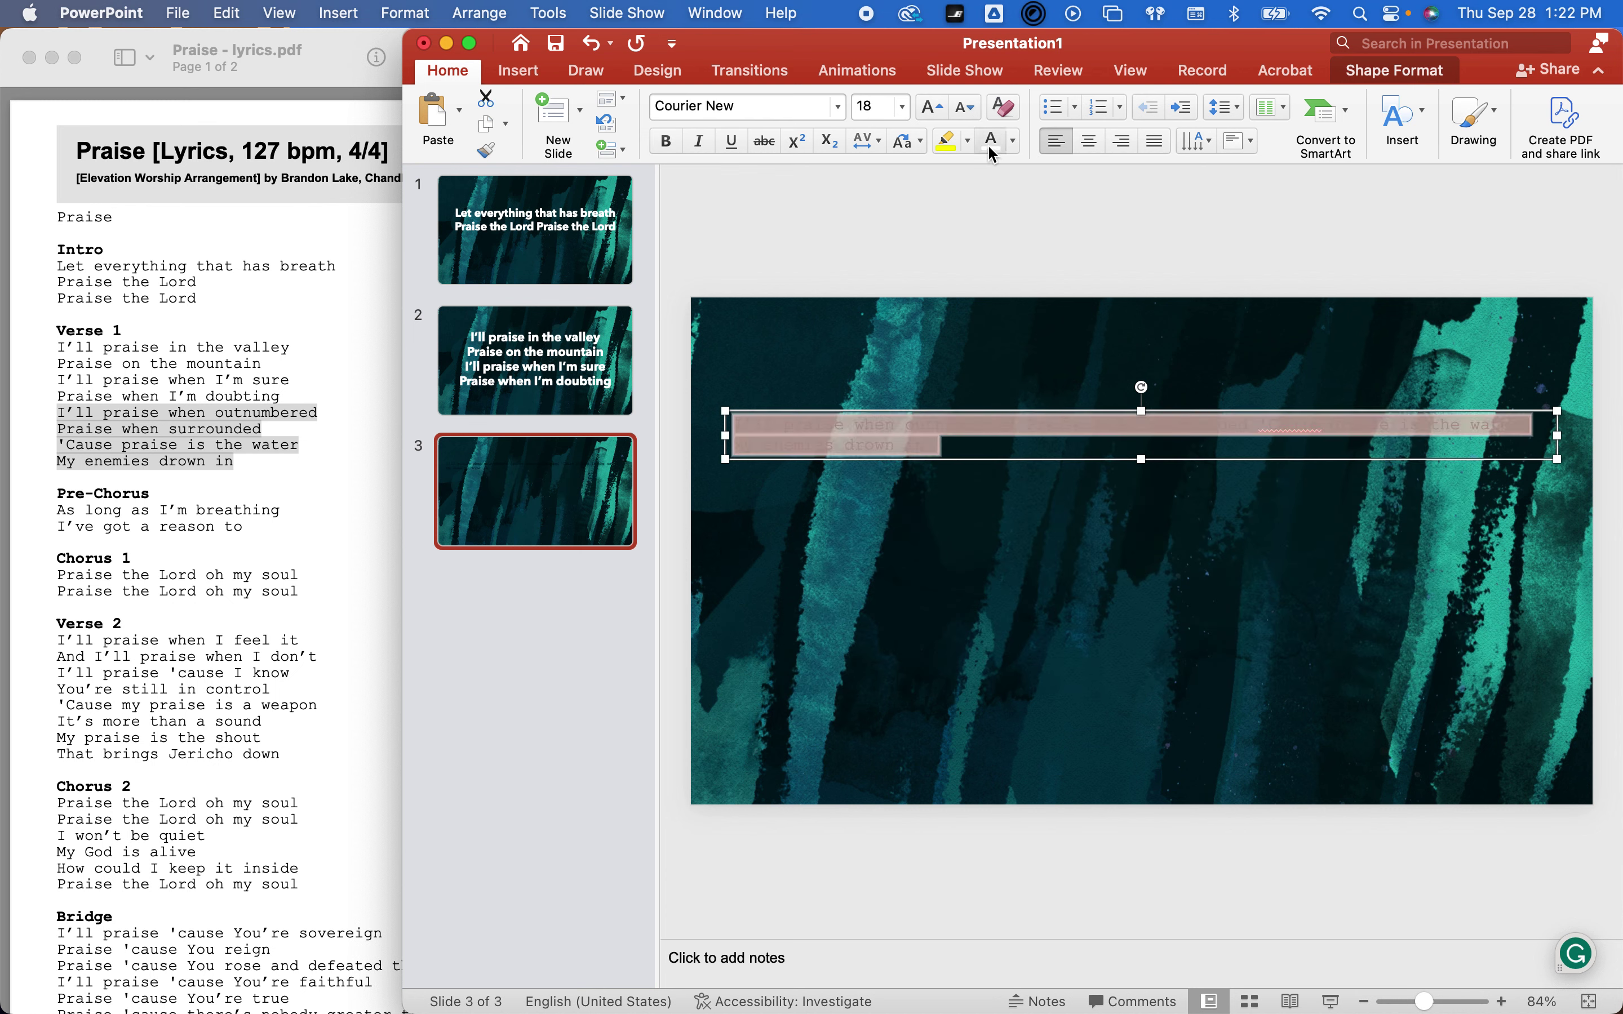
left_click(902, 106)
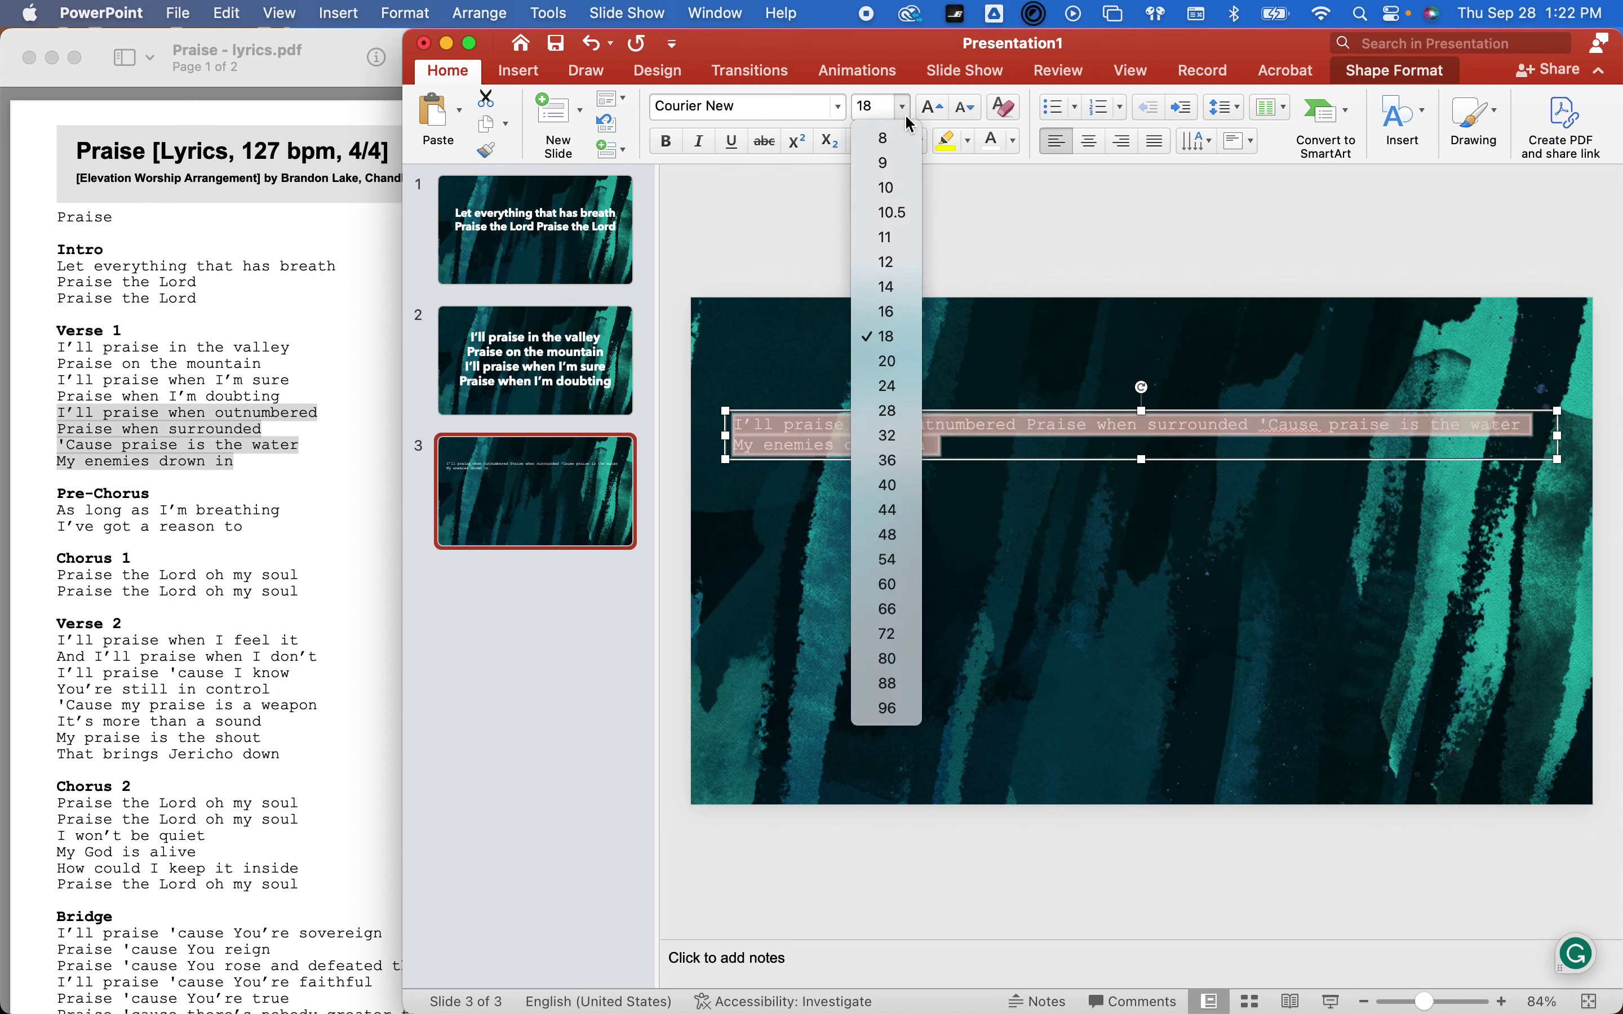
left_click(910, 560)
left_click(838, 106)
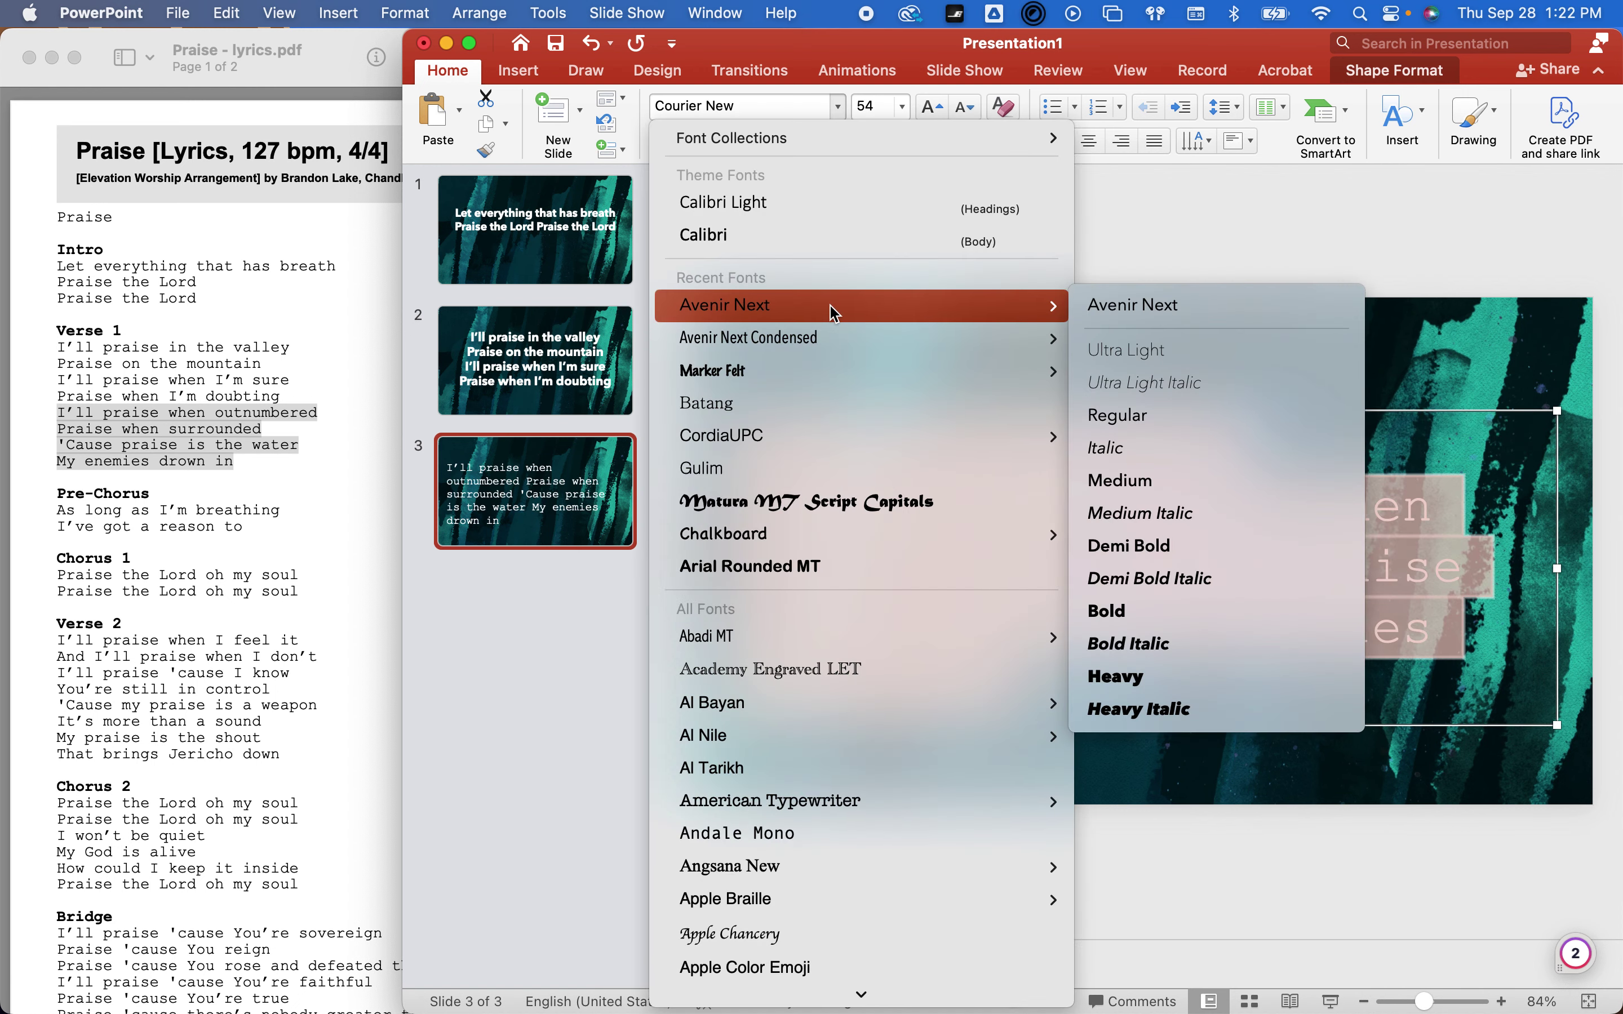
left_click(1424, 581)
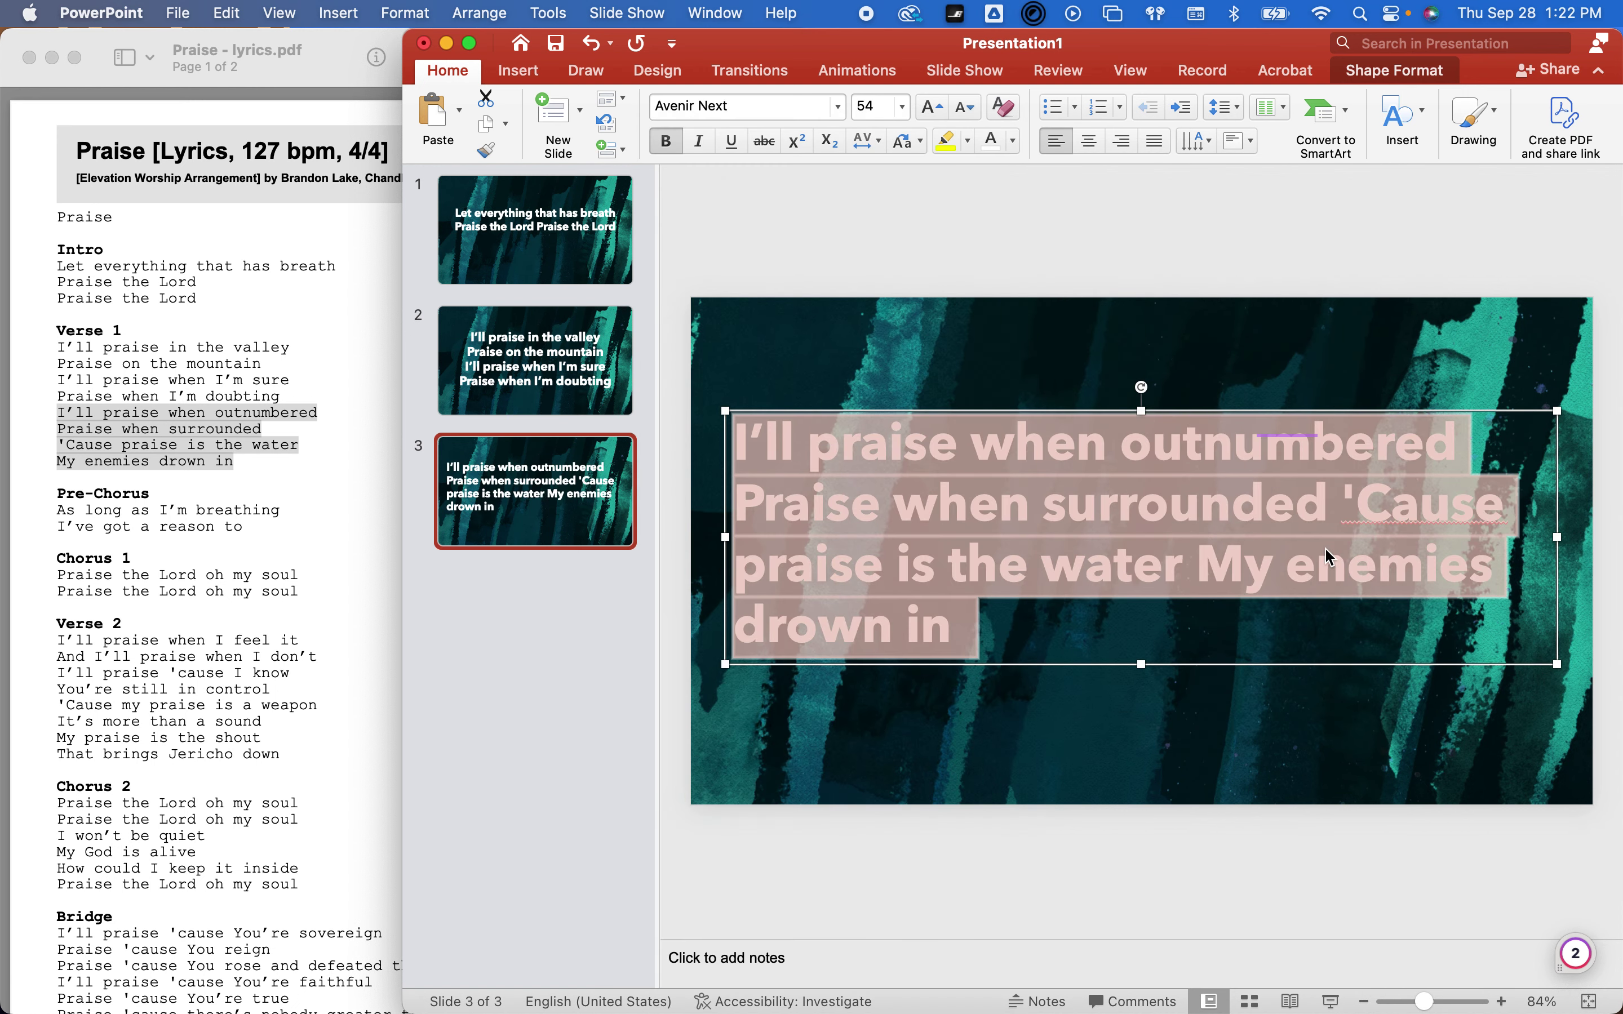